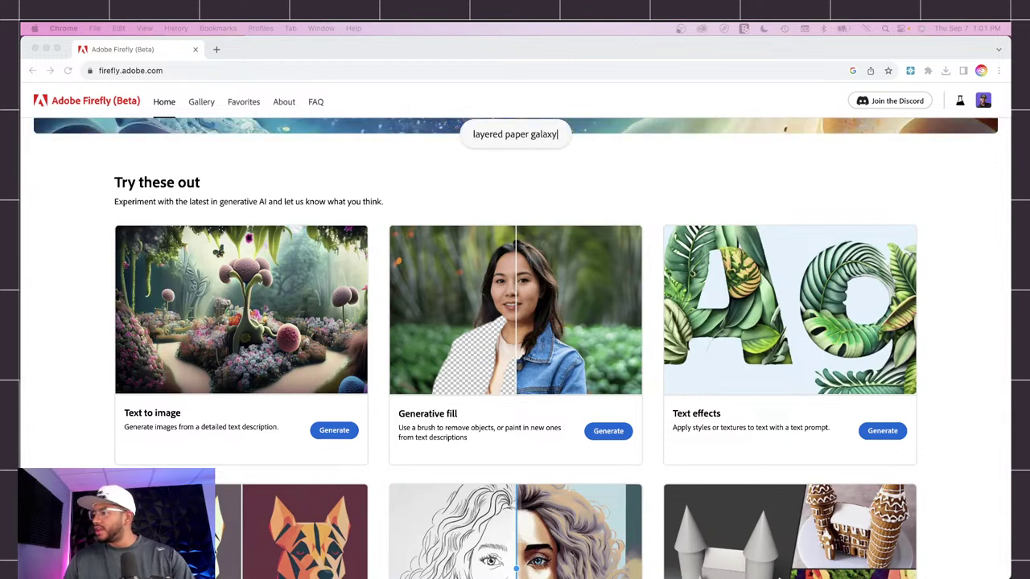
Scroll the Firefly home page to locate the Text effects card.
click(514, 180)
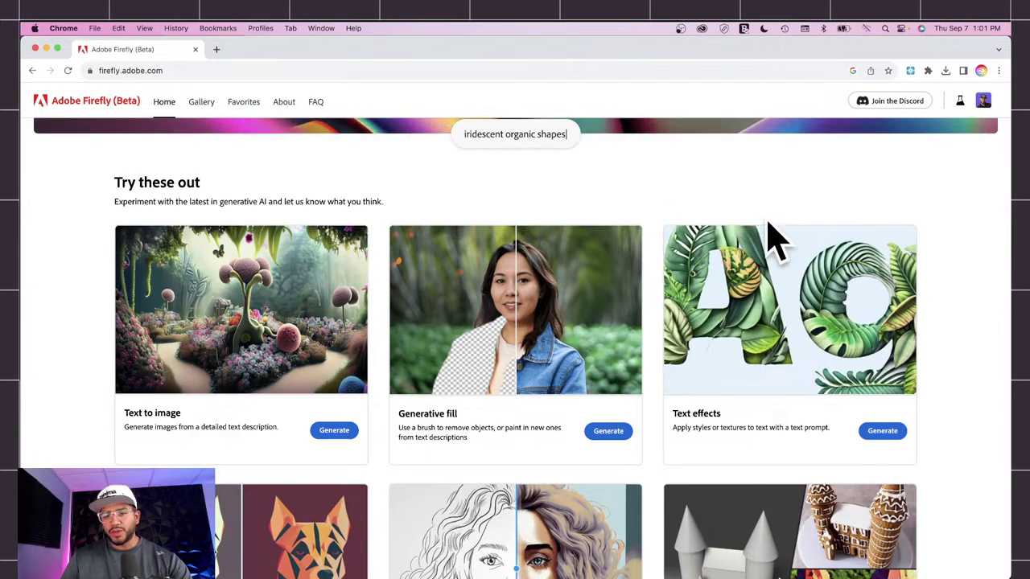
scroll(607, 257, down, 5)
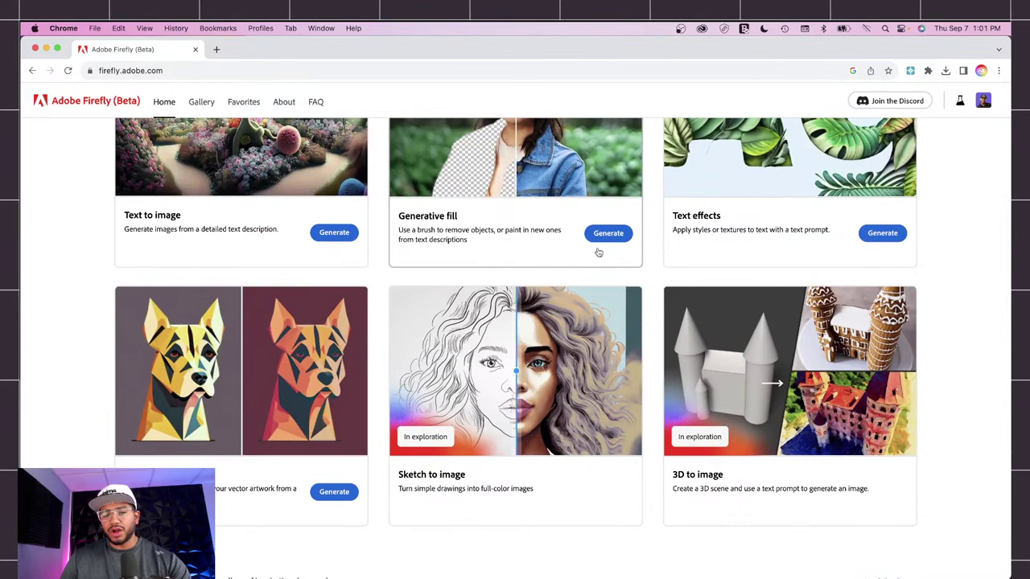
scroll(585, 286, up, 3)
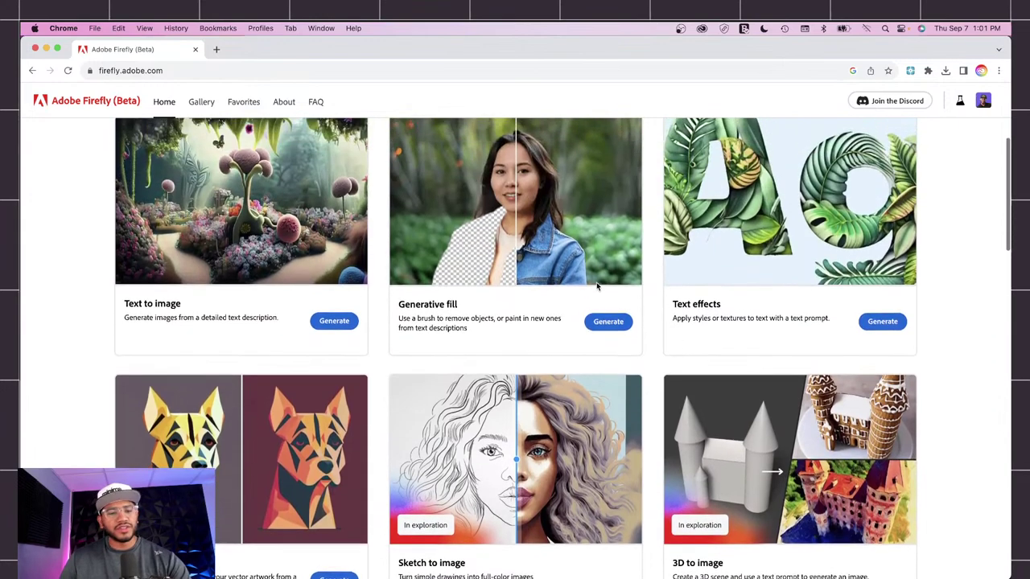
scroll(475, 287, up, 2)
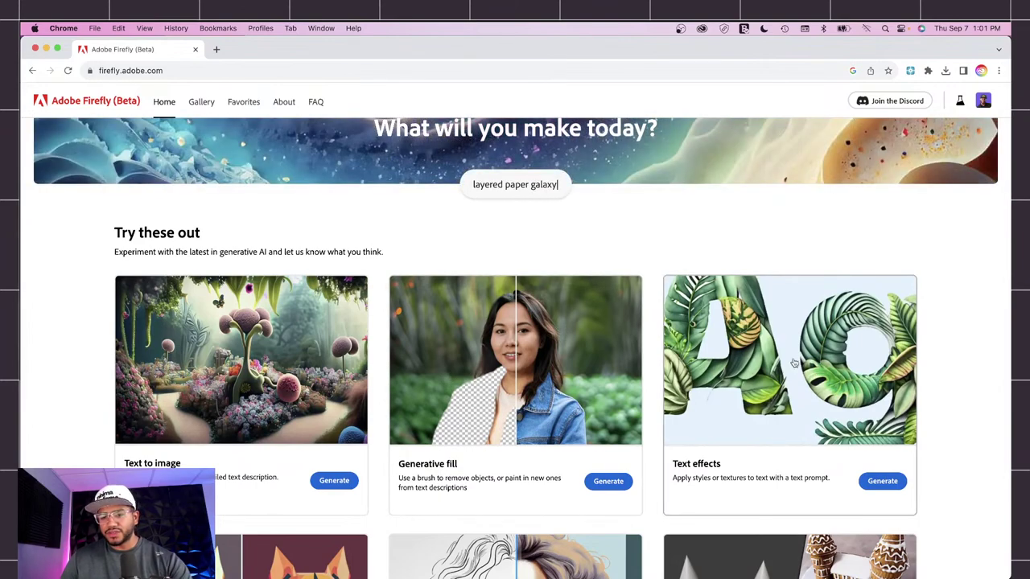
Open Firefly's Text effects generator and browse samples like puffy quilt, gingerbread and pizza.
click(794, 363)
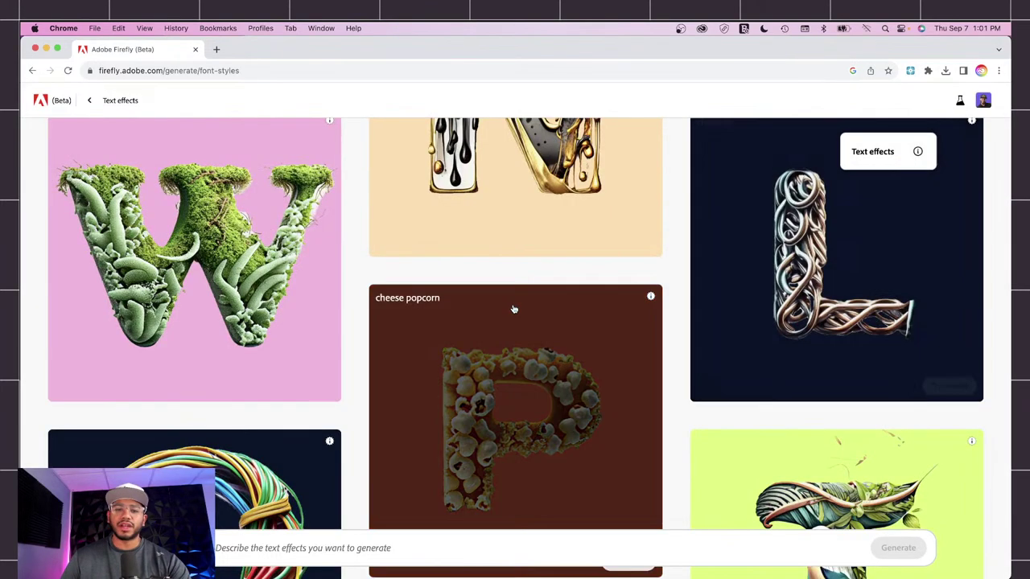
scroll(617, 330, up, 4)
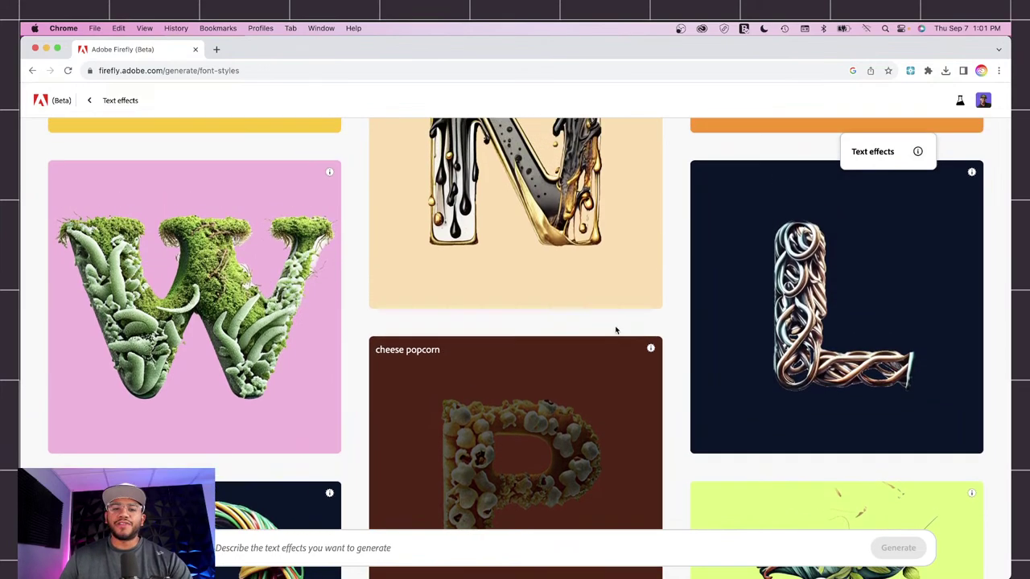
scroll(616, 330, up, 5)
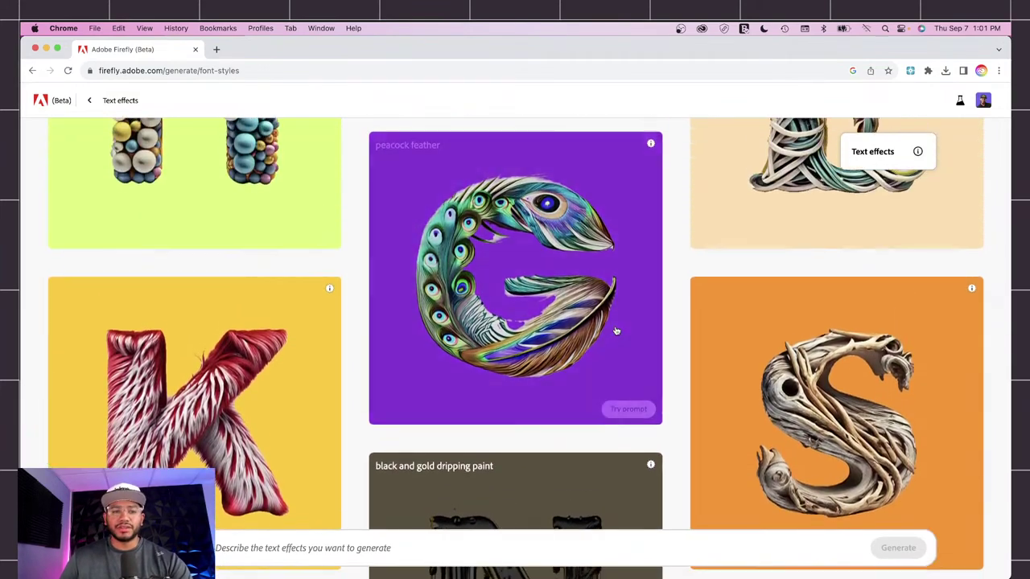
scroll(486, 321, up, 1)
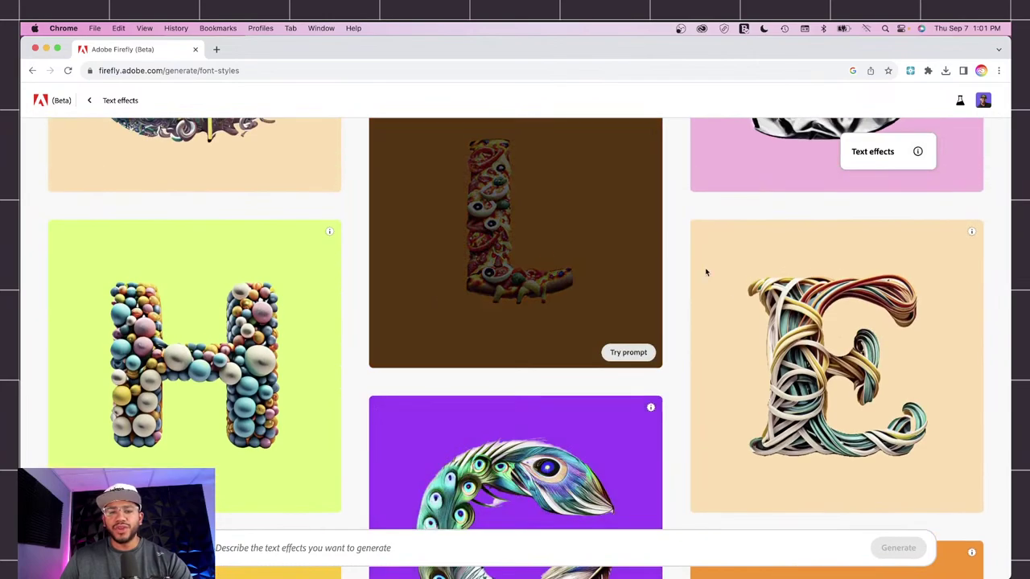
scroll(579, 303, up, 10)
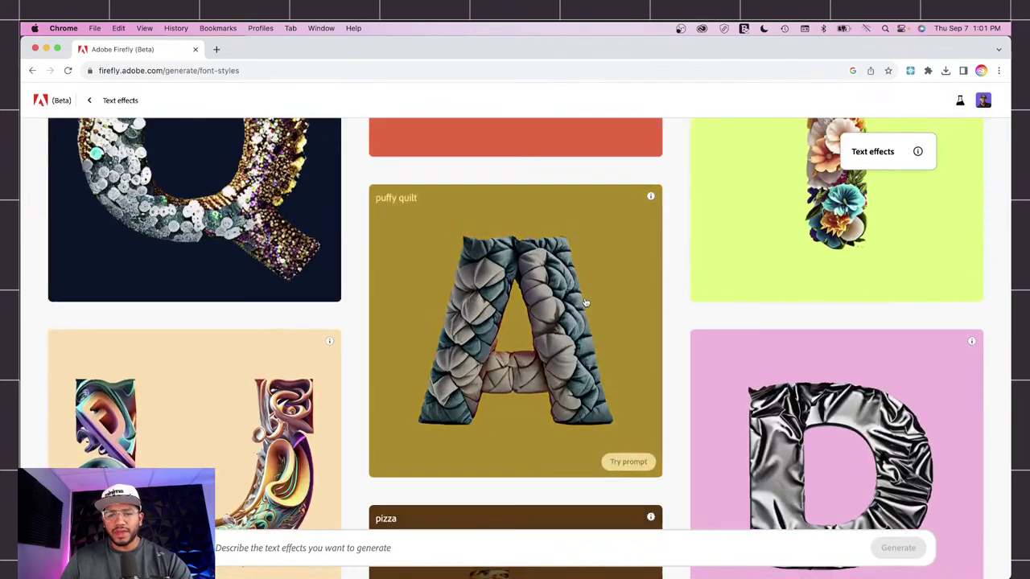
scroll(580, 286, up, 1)
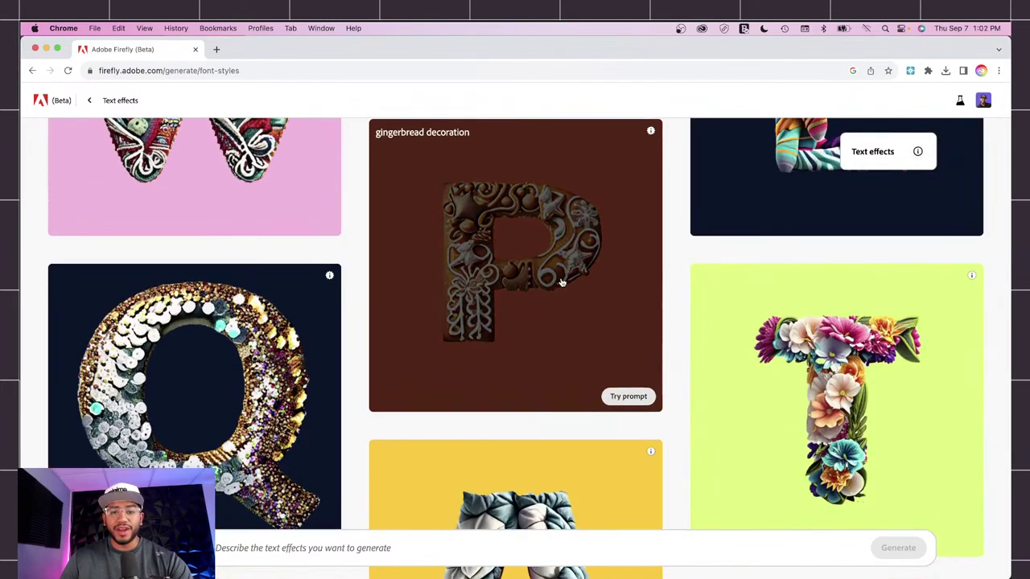
scroll(568, 282, down, 5)
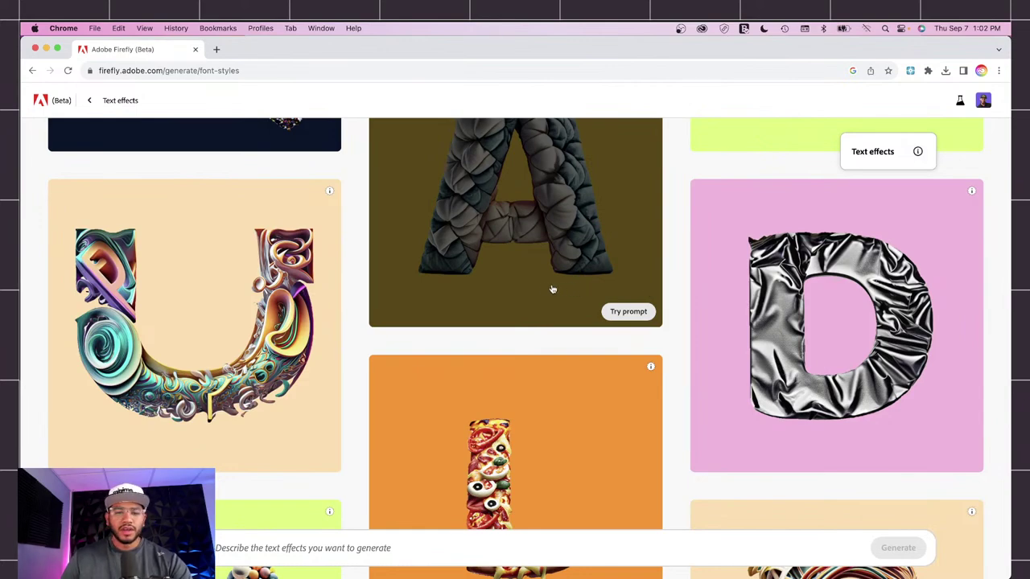
scroll(554, 289, down, 4)
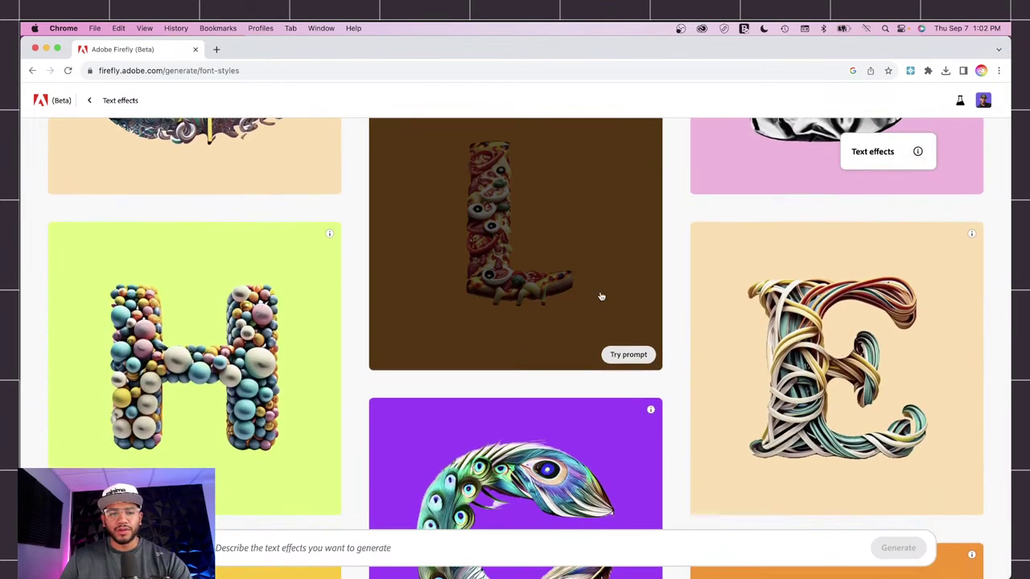
scroll(595, 292, down, 6)
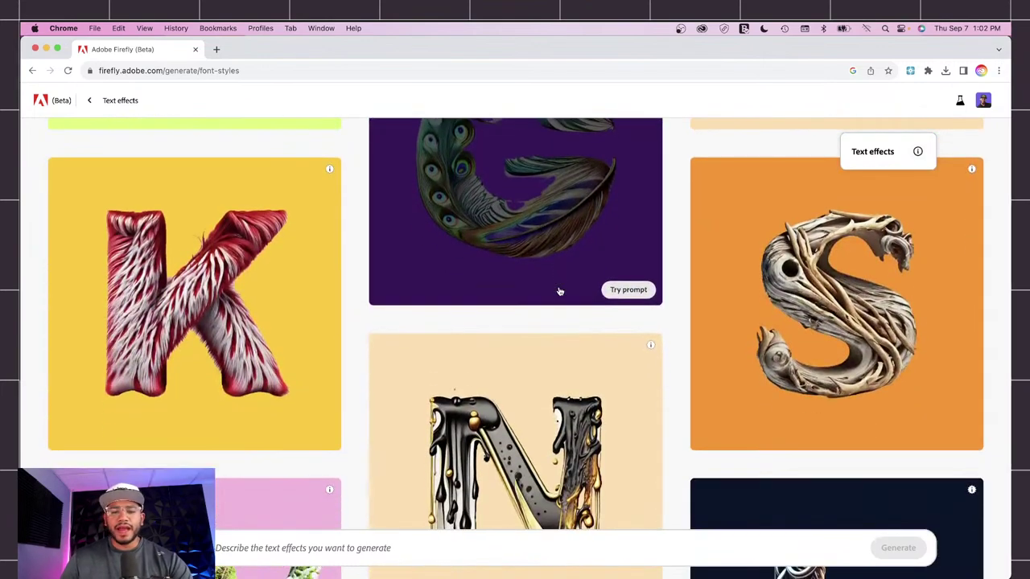
scroll(560, 291, down, 2)
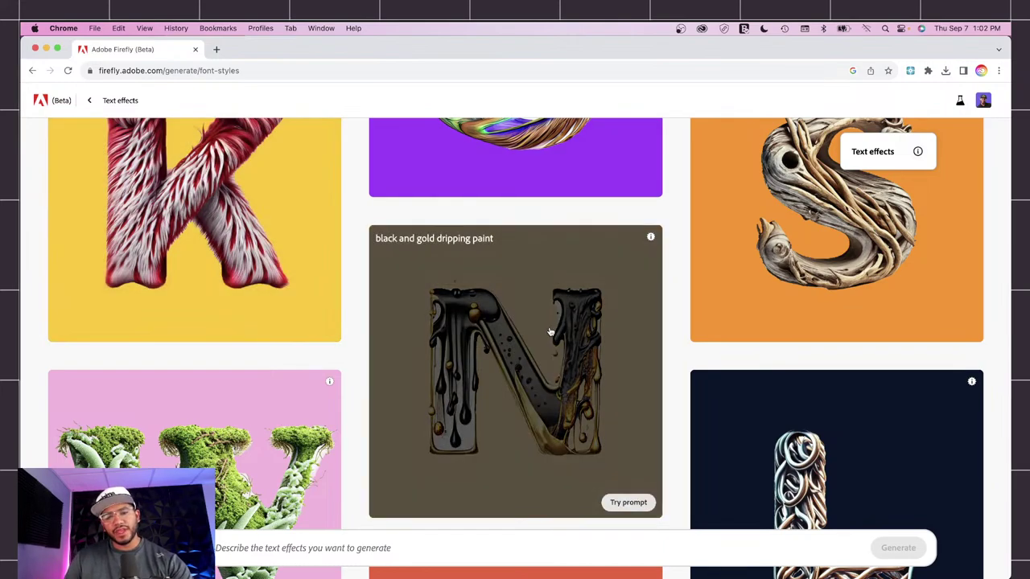
scroll(547, 330, down, 5)
scroll(541, 326, down, 6)
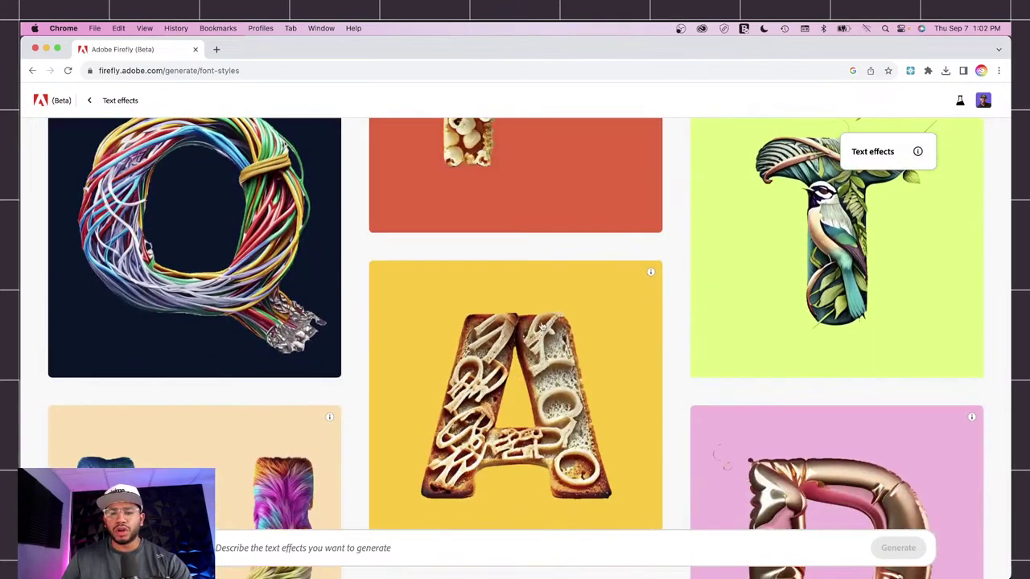
scroll(541, 321, down, 1)
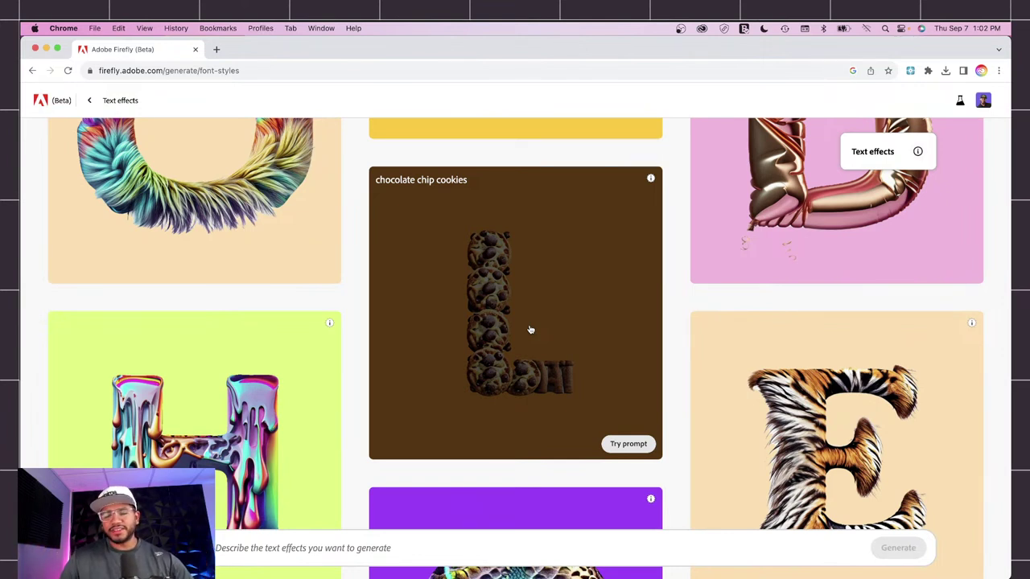
scroll(560, 294, down, 6)
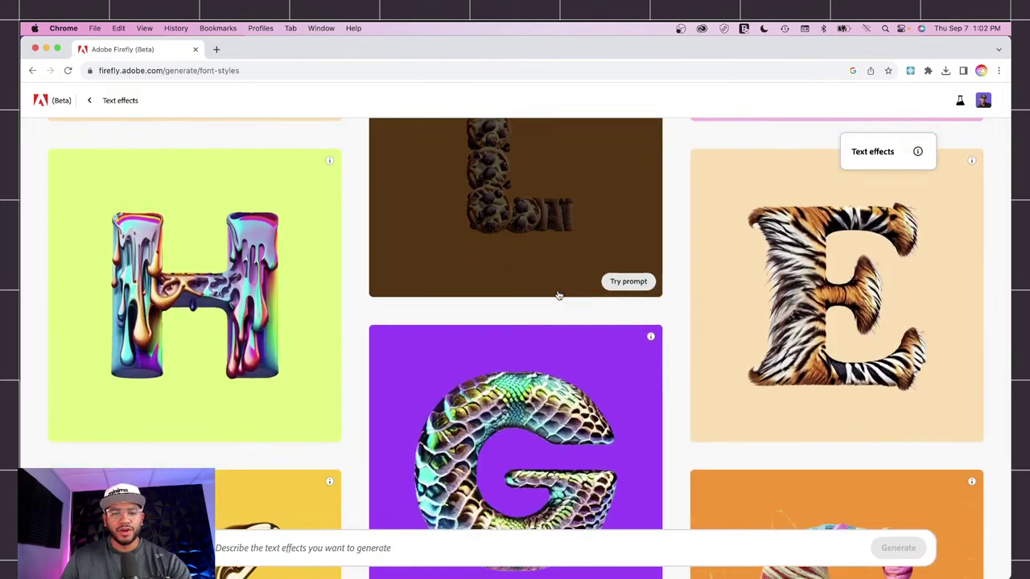
scroll(559, 296, down, 3)
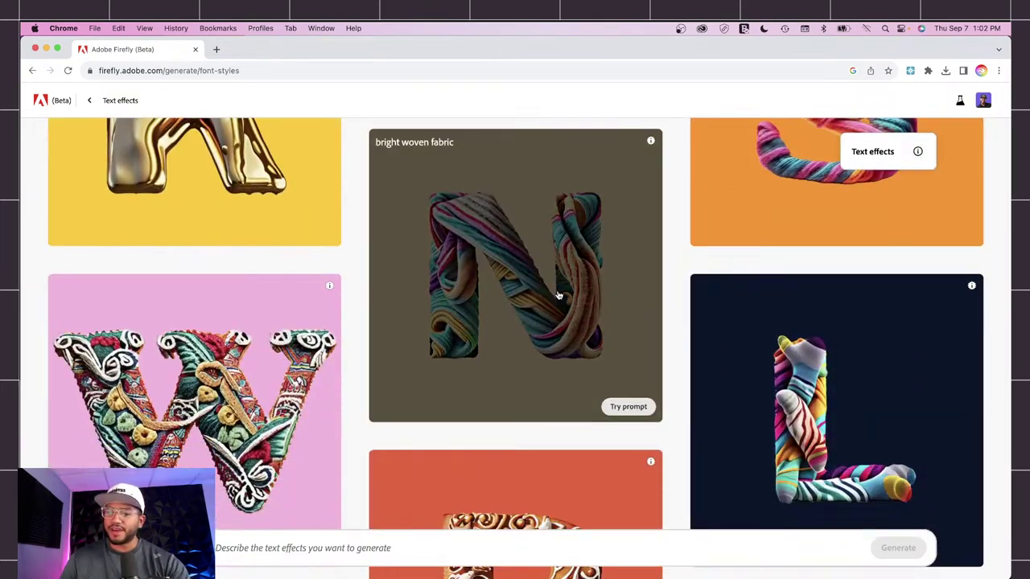
scroll(558, 296, down, 8)
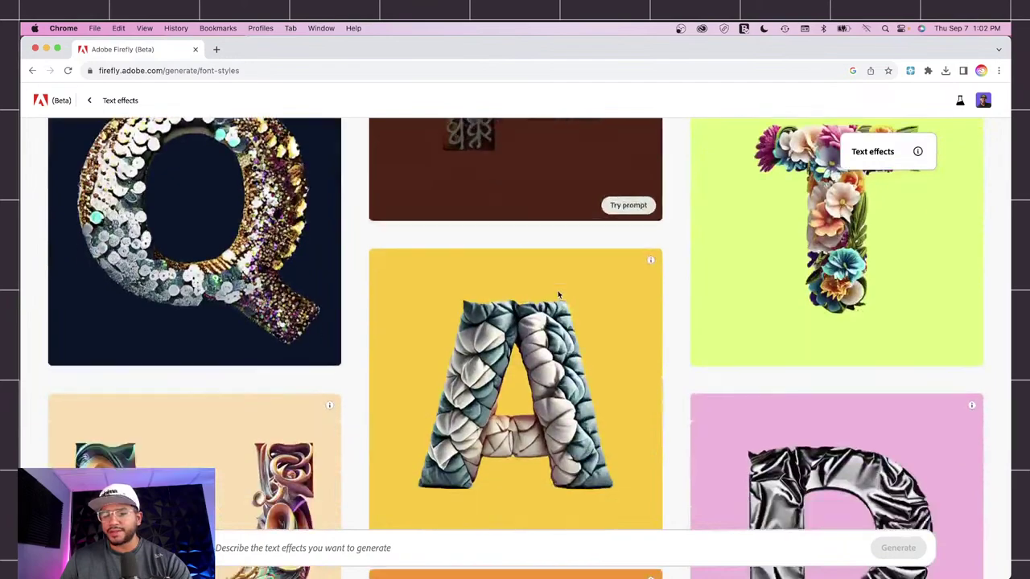
scroll(559, 295, down, 6)
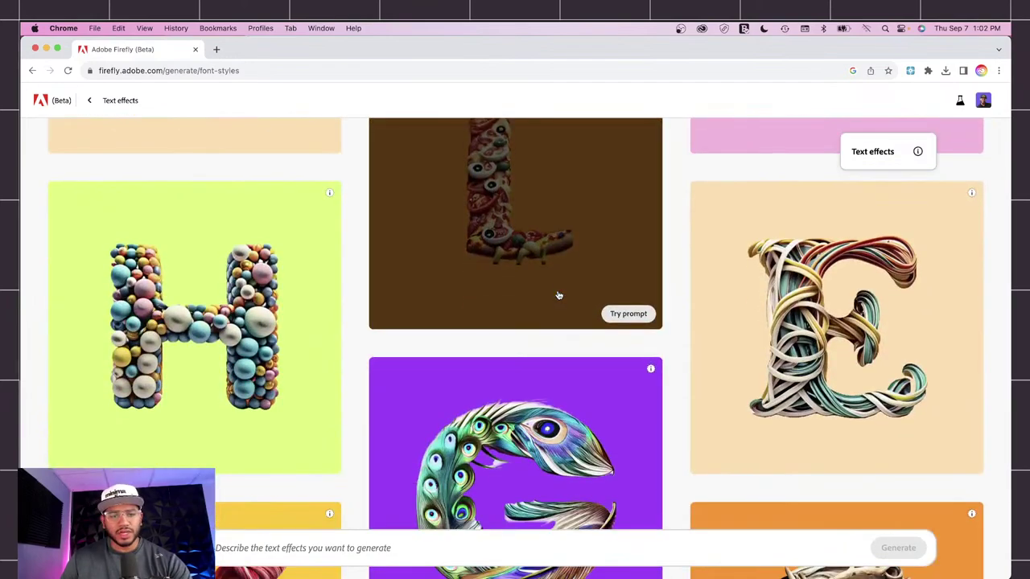
scroll(508, 305, down, 2)
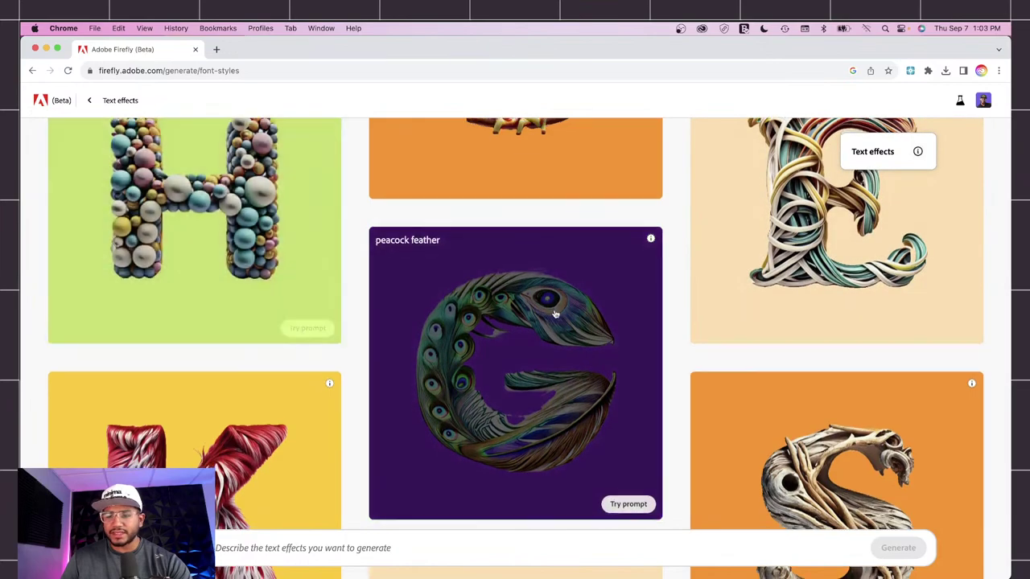
scroll(555, 313, down, 4)
scroll(556, 314, down, 4)
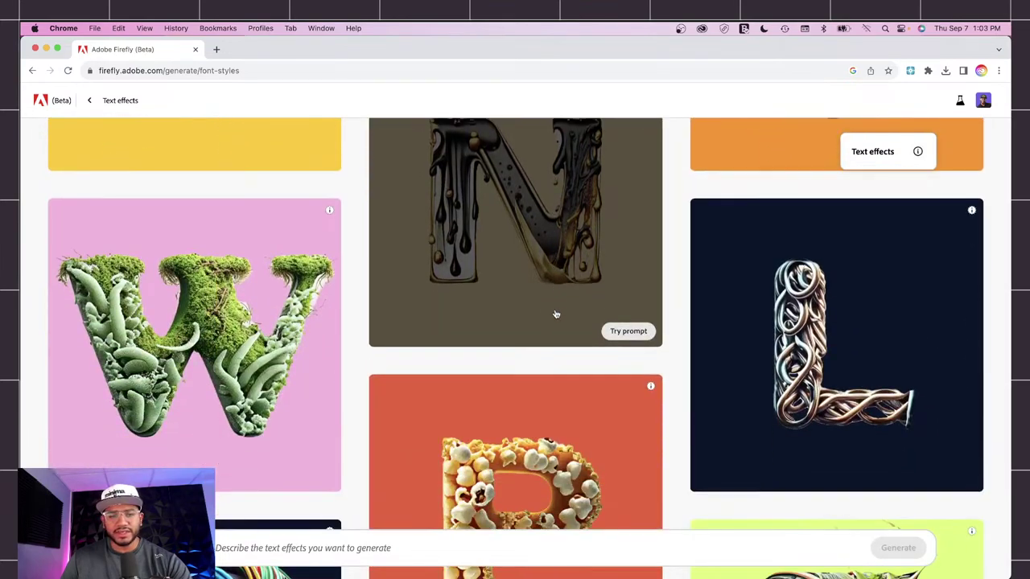
scroll(564, 305, up, 1)
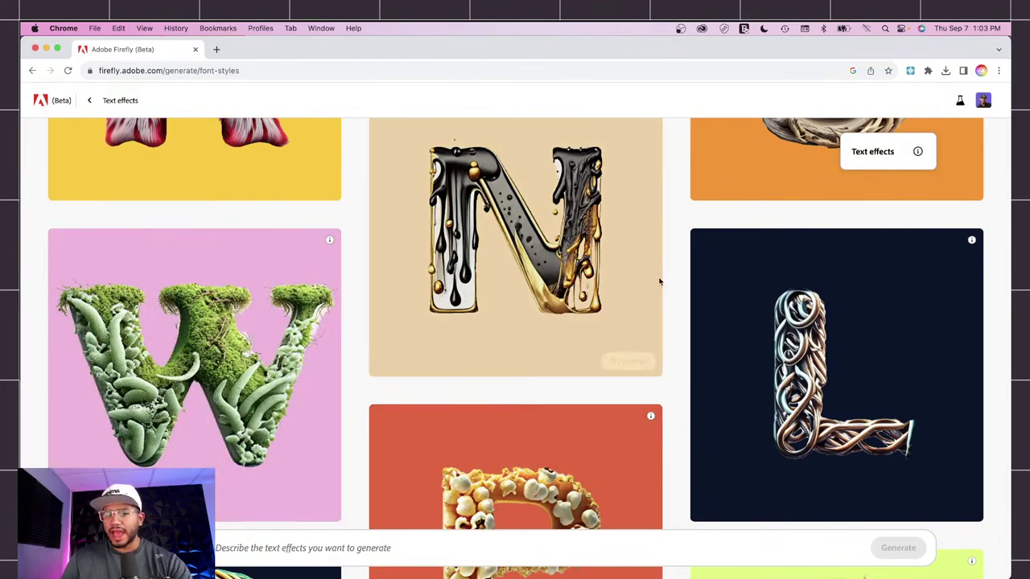
scroll(587, 338, down, 2)
scroll(587, 338, down, 6)
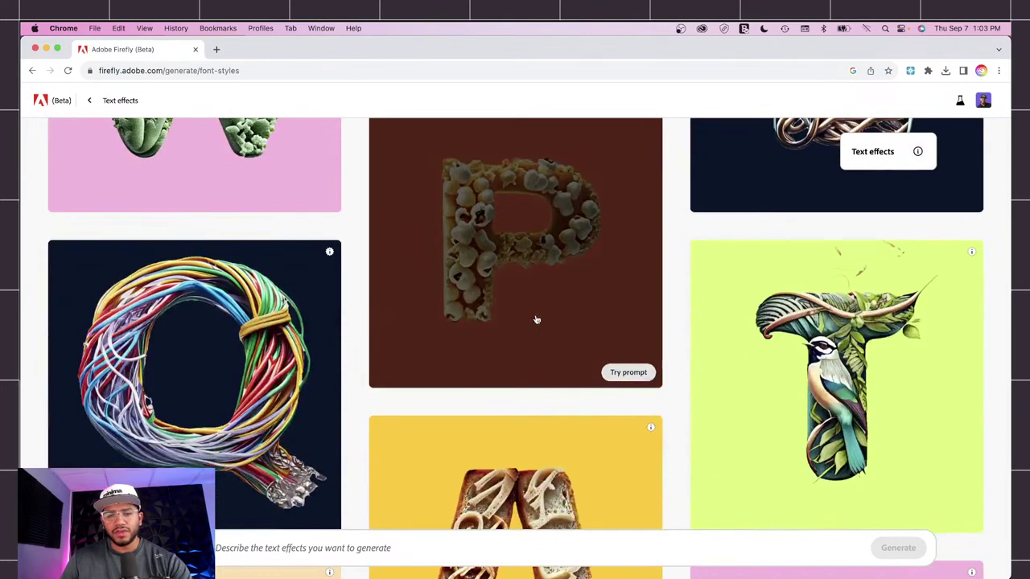
scroll(597, 344, down, 8)
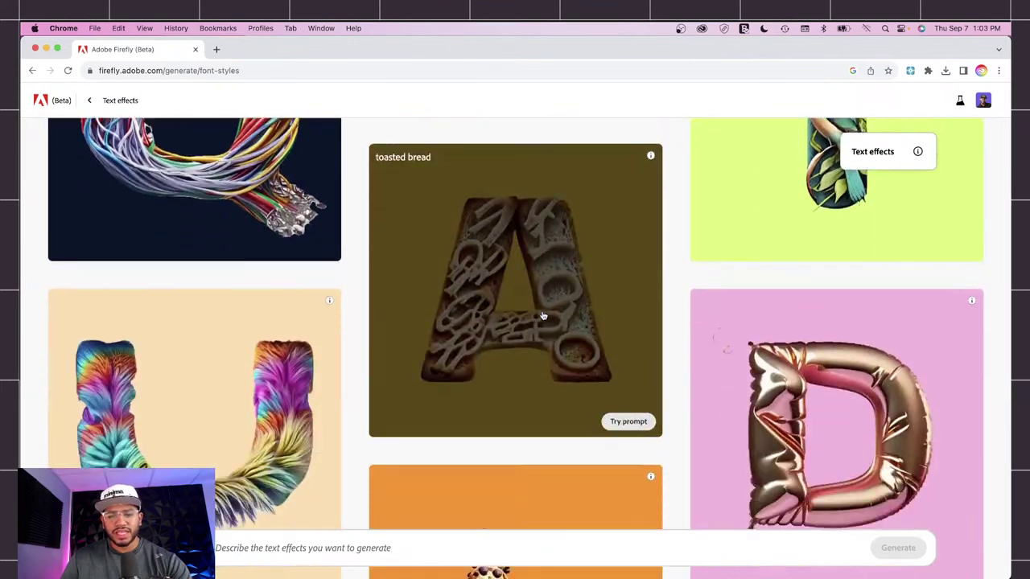
scroll(481, 366, up, 14)
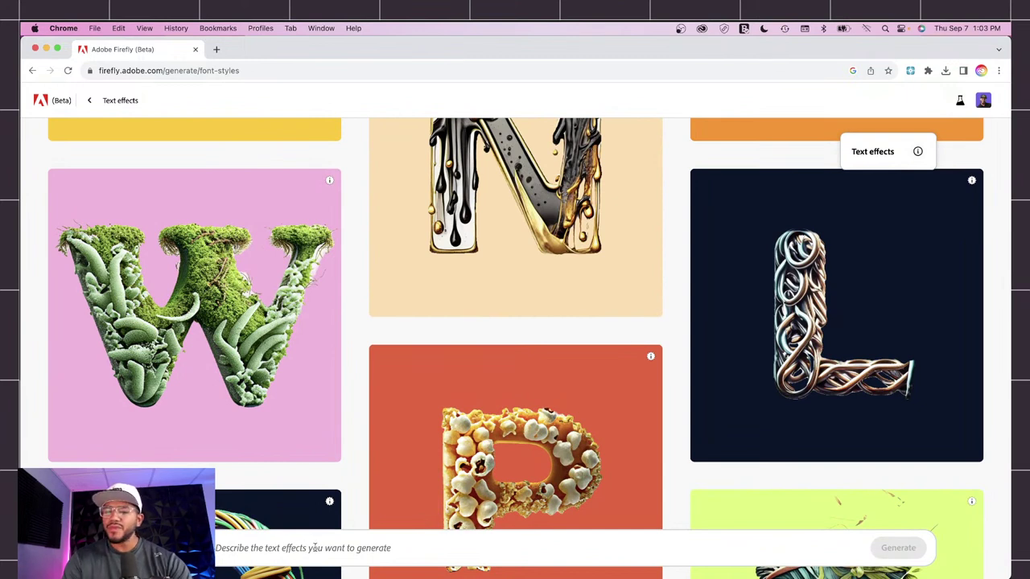
Generate lettering from the prompt 'rock', choose the second variation, and change the text to SPACEIT.
text(rock)
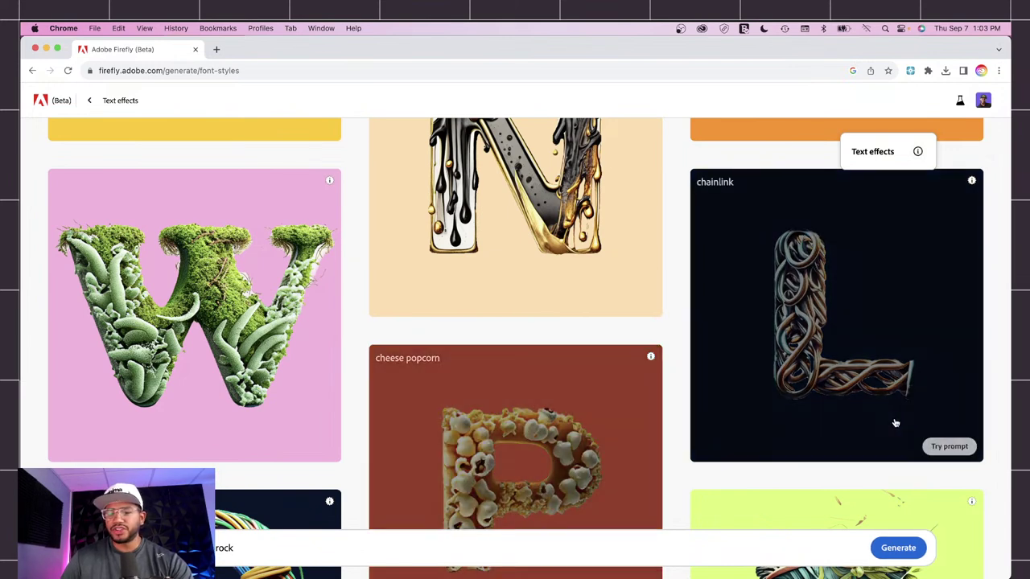
click(899, 548)
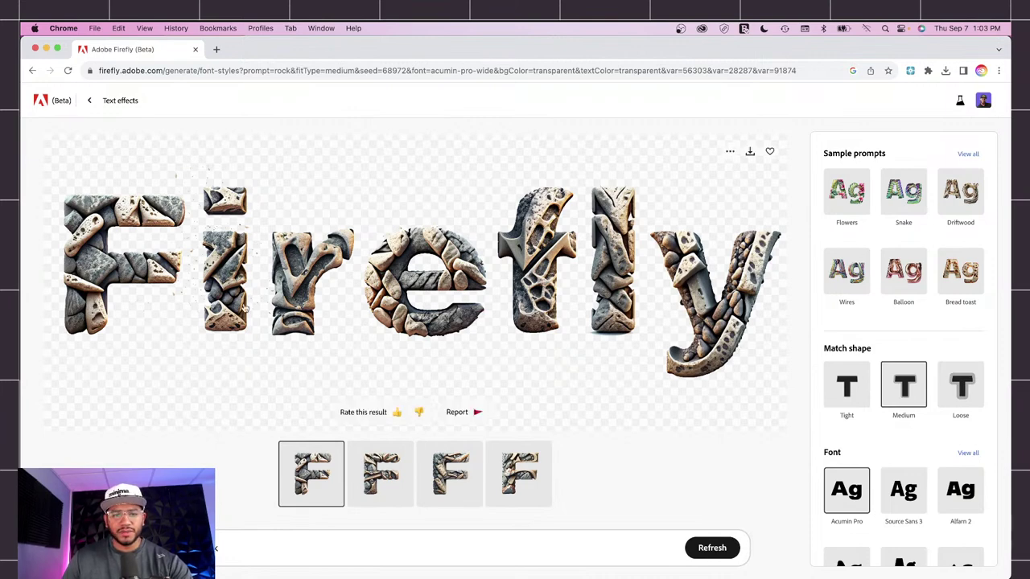
click(389, 468)
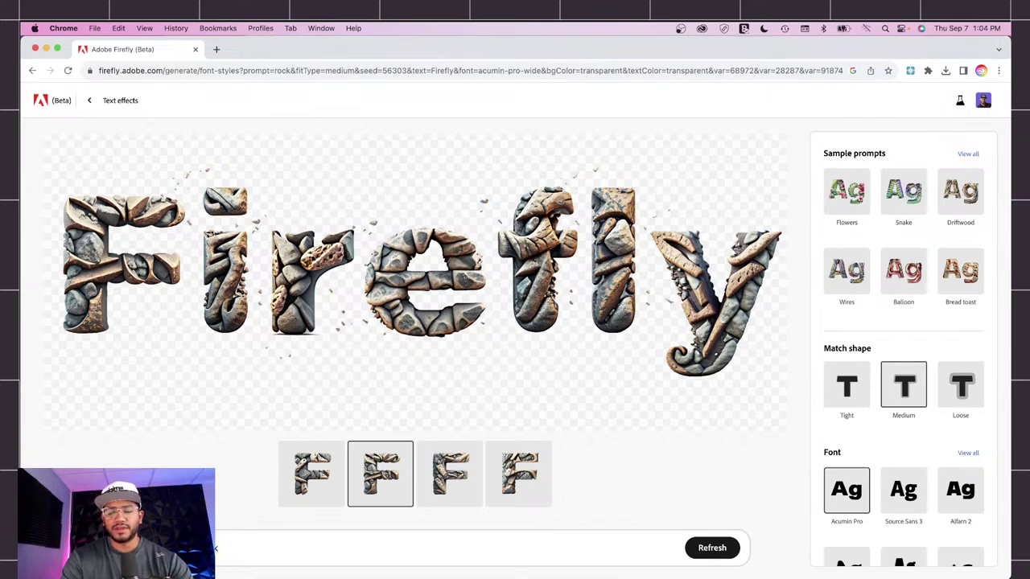
text(SPACE)
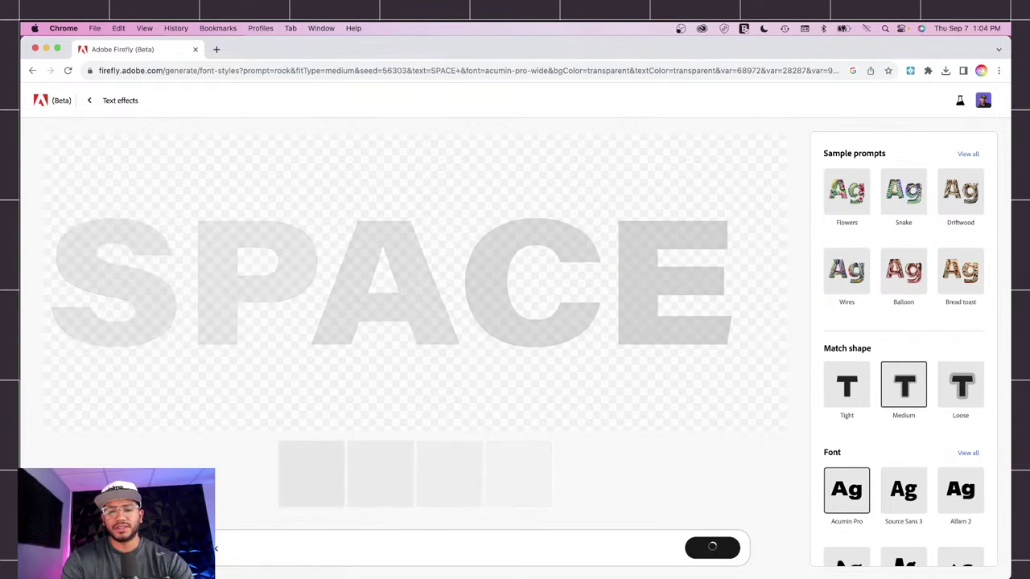
text(IT)
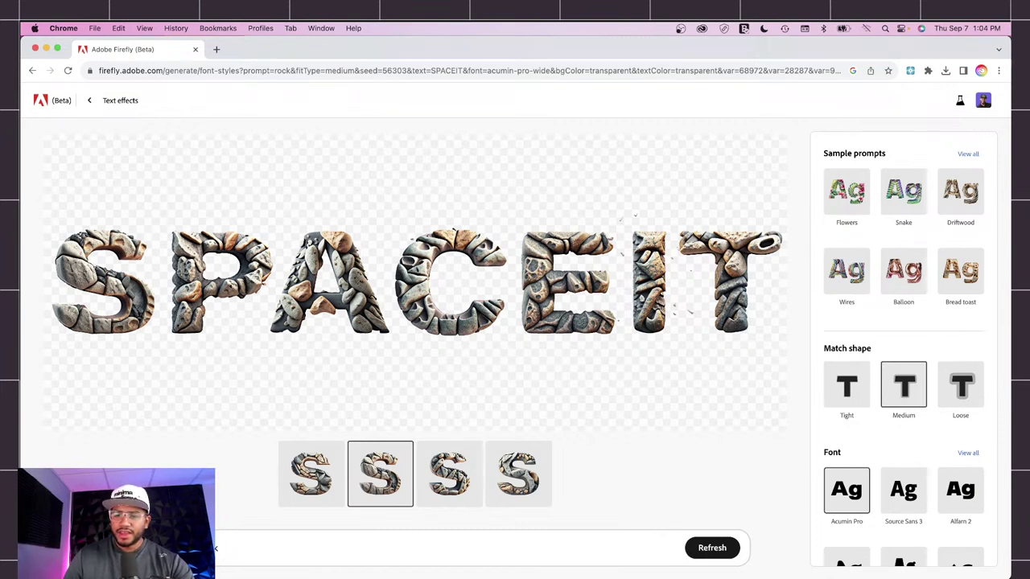
Switch the rock-textured SPACEIT title to its third variation.
mouse_move(620, 402)
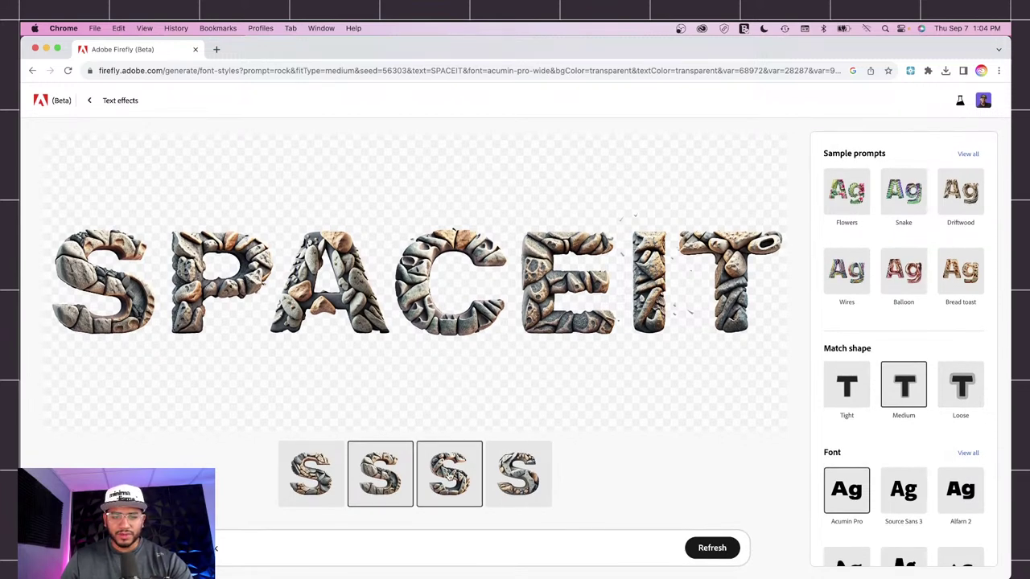
click(453, 474)
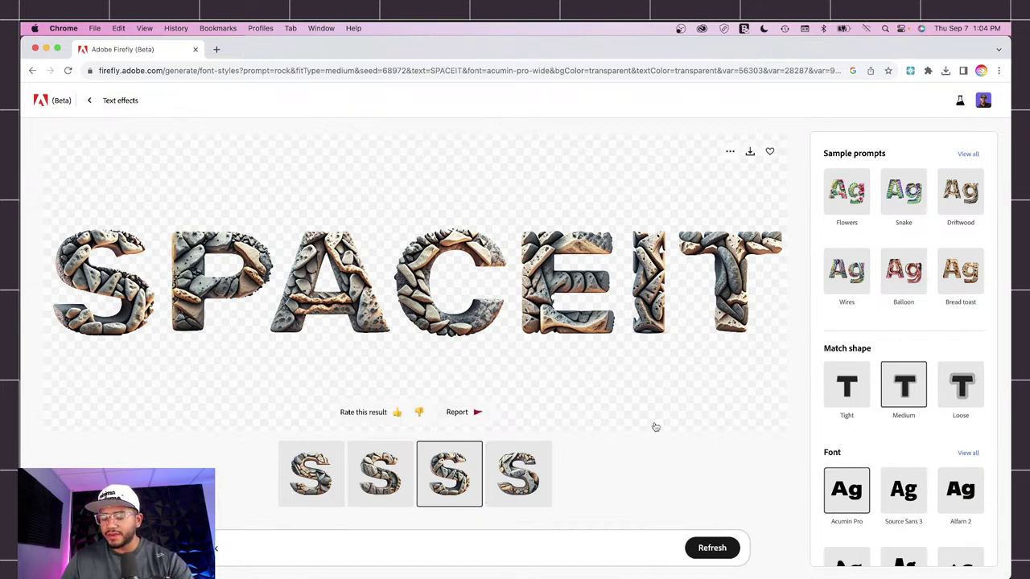
Set the rock SPACEIT title in the Poplar font and apply its fourth variation.
scroll(916, 428, down, 4)
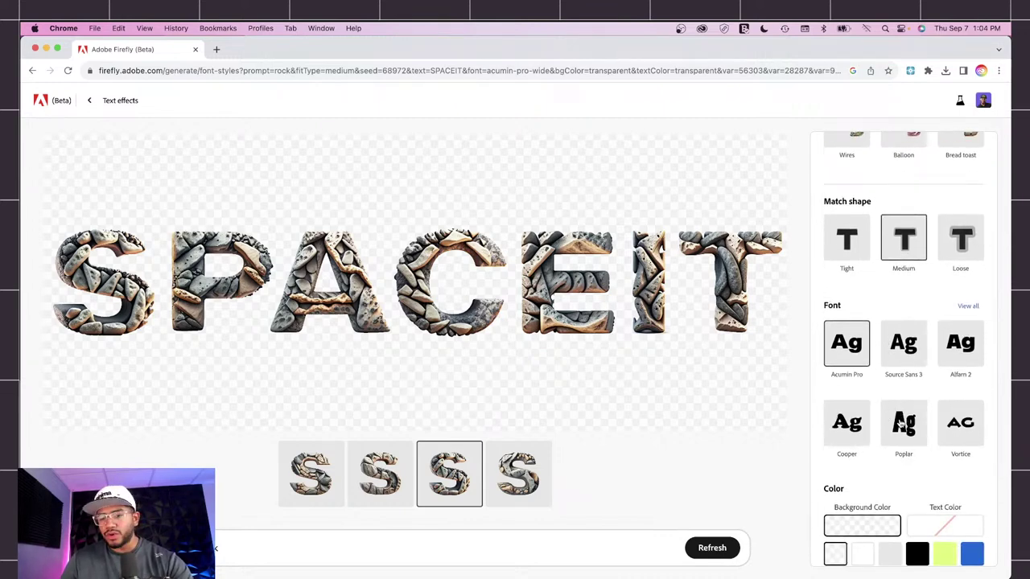
click(904, 424)
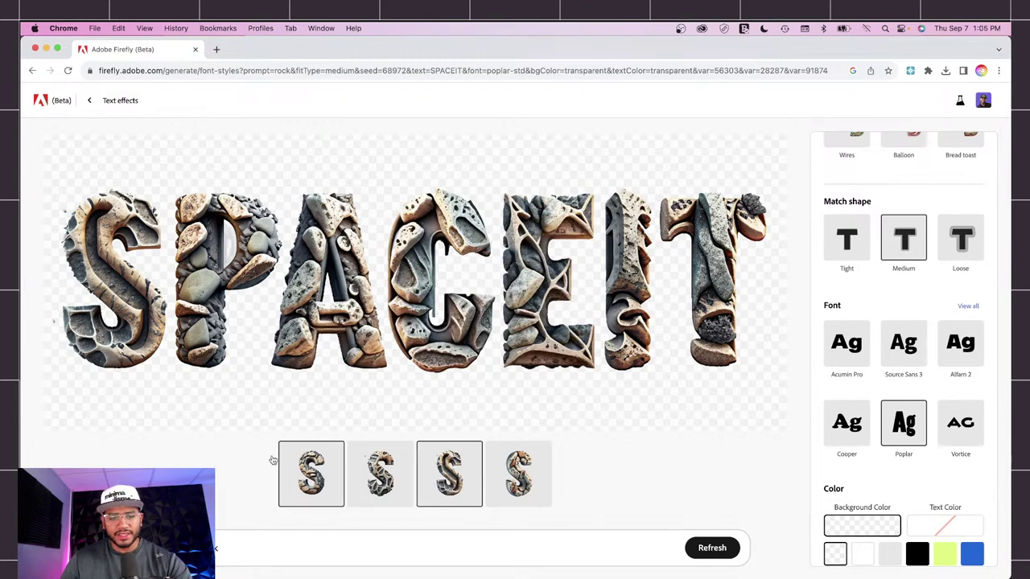
click(315, 472)
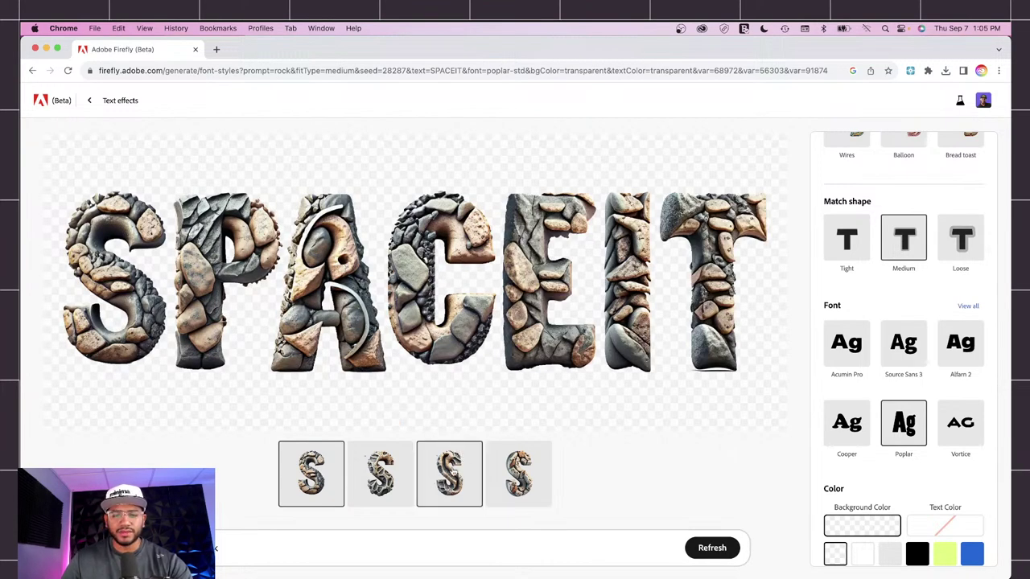
click(516, 473)
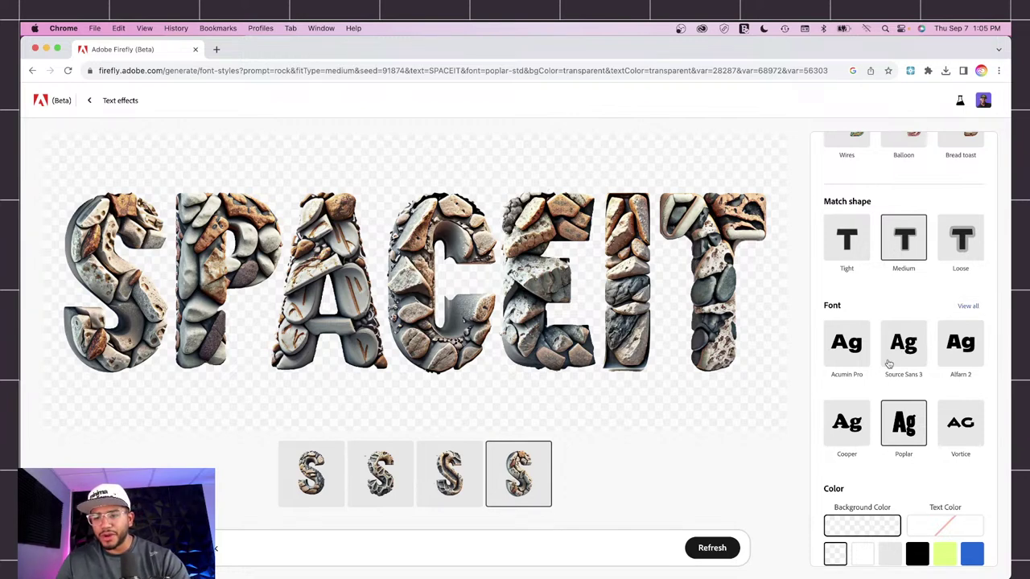
scroll(891, 390, down, 2)
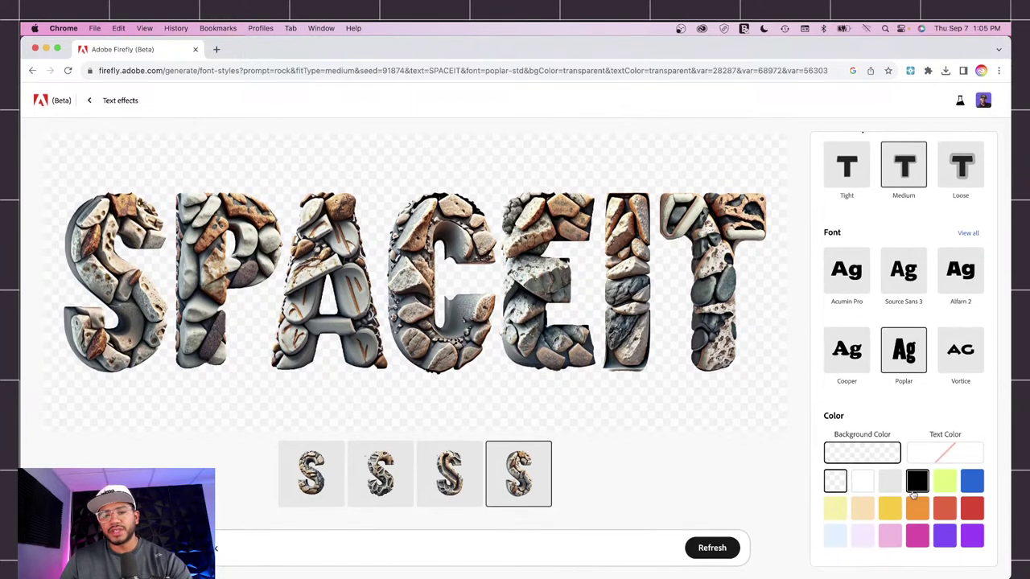
click(916, 484)
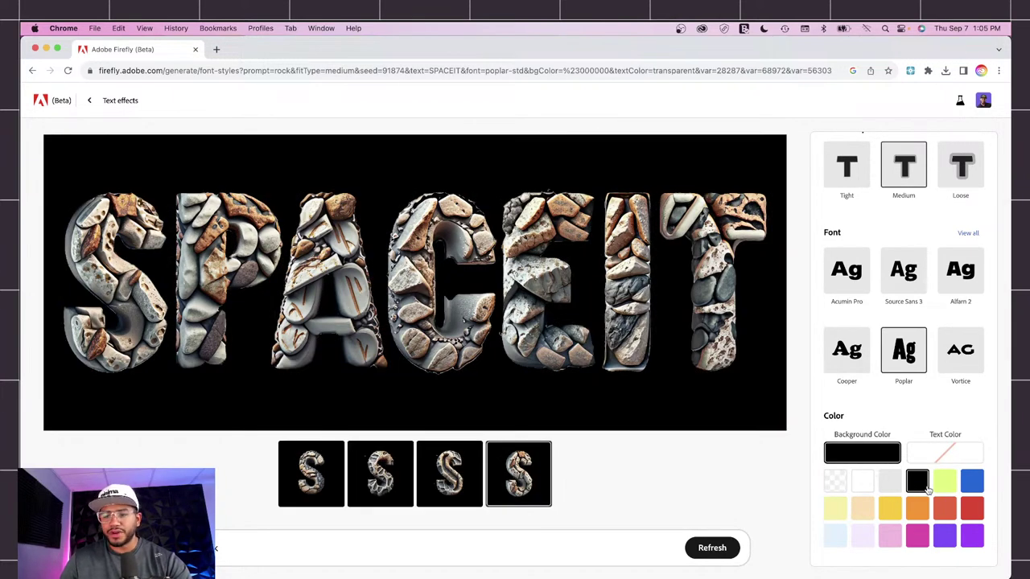
click(970, 482)
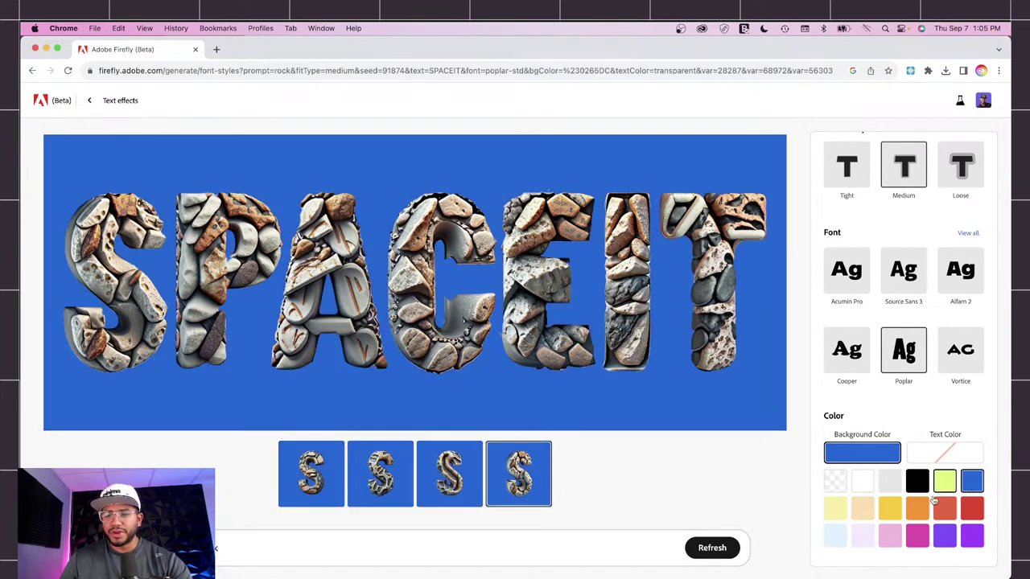
click(917, 507)
click(860, 508)
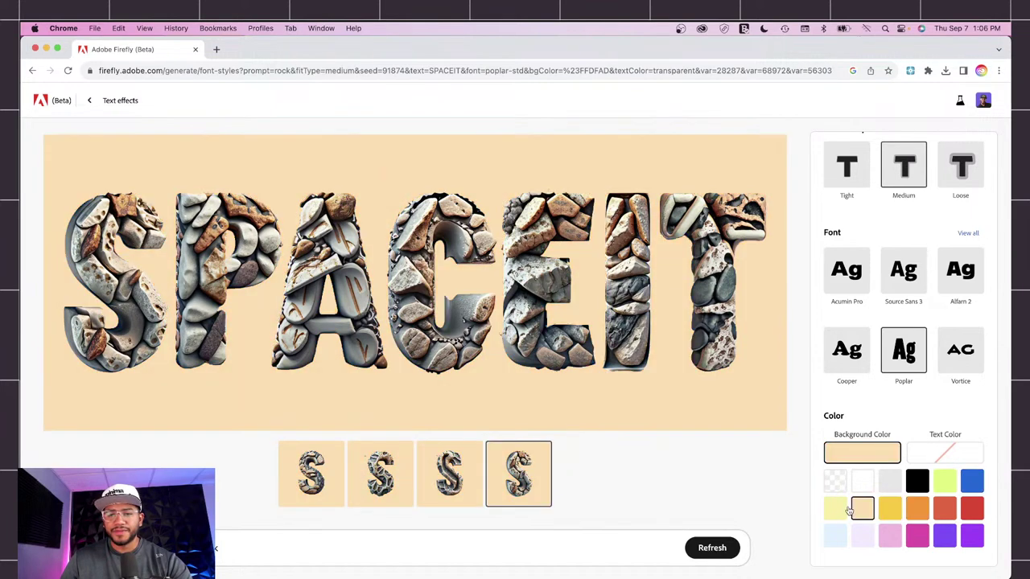
click(835, 508)
click(836, 536)
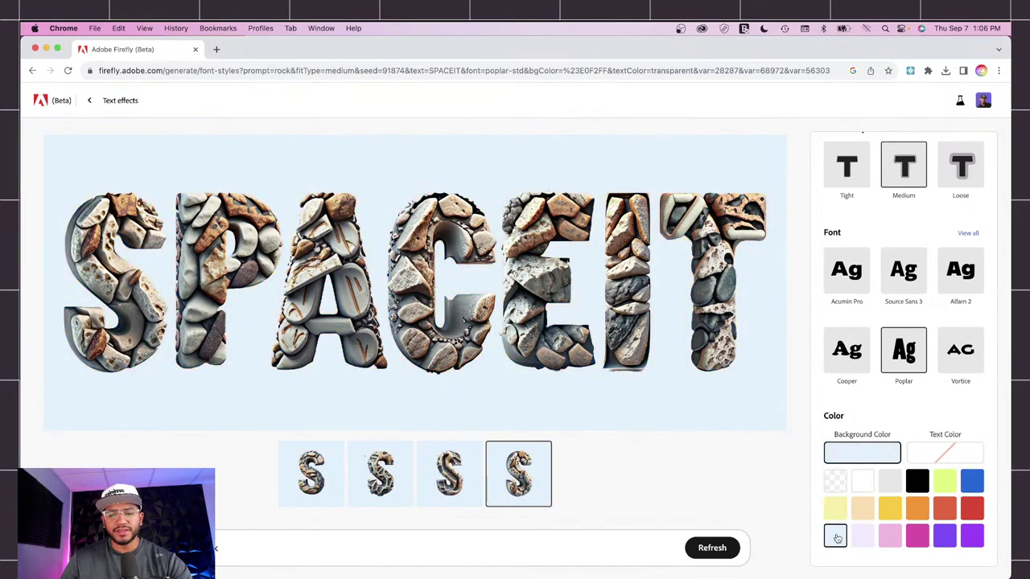
click(862, 535)
click(894, 538)
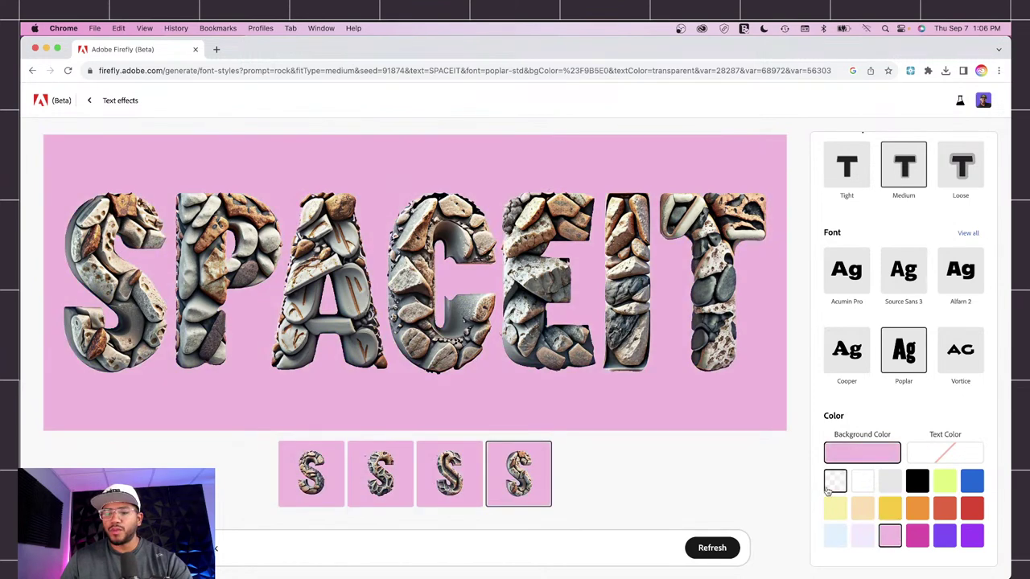
click(836, 481)
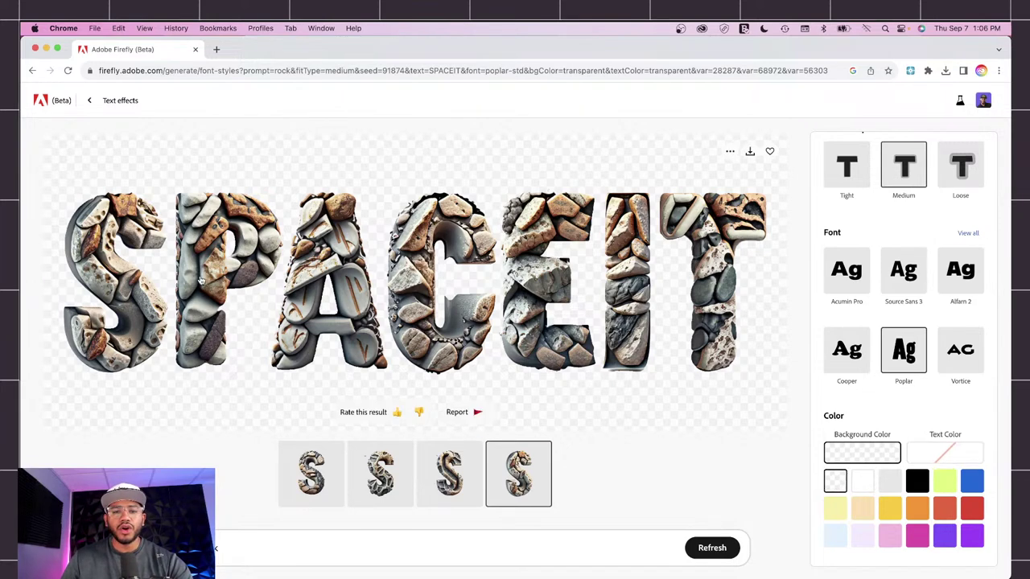
Download the transparent rock title as Firefly SPACEIT-rock 91874.png, suppressing the transparency notice.
click(750, 152)
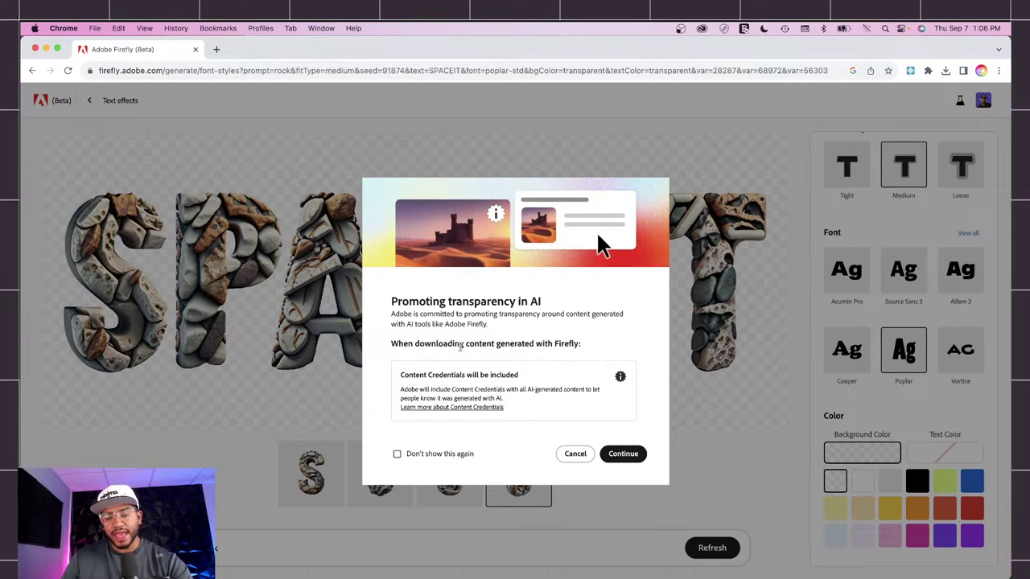
click(397, 454)
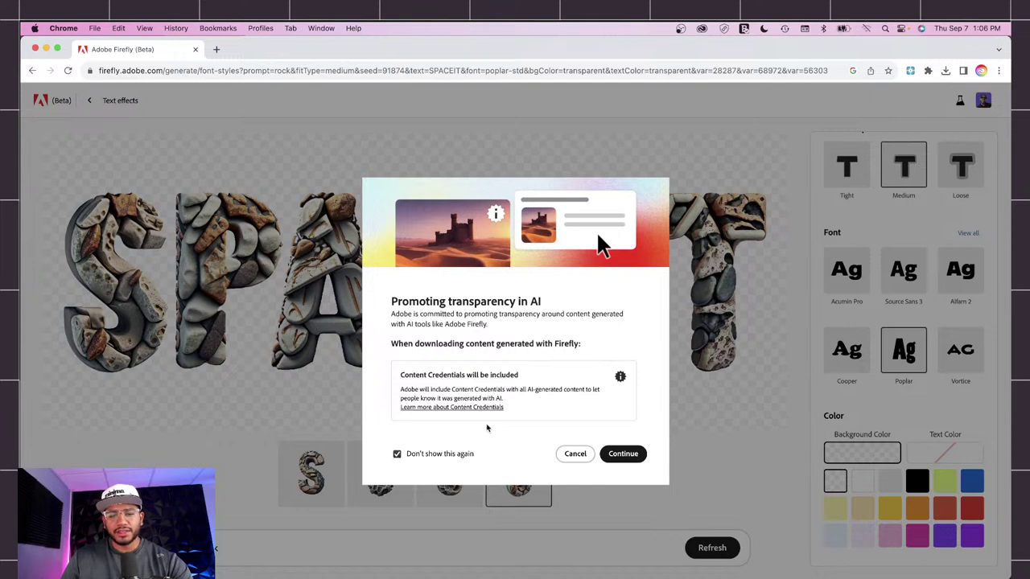
click(626, 453)
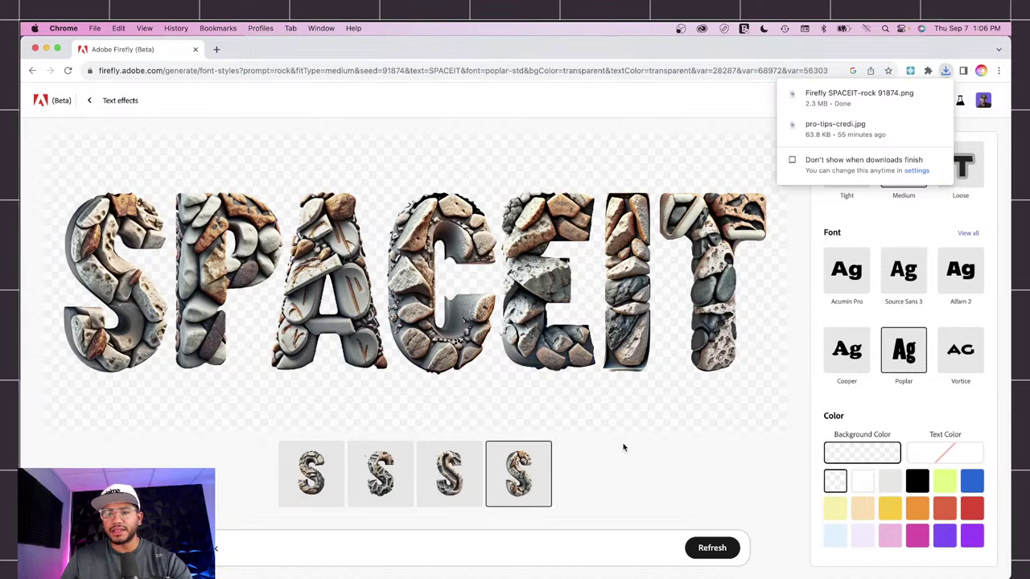
mouse_move(921, 103)
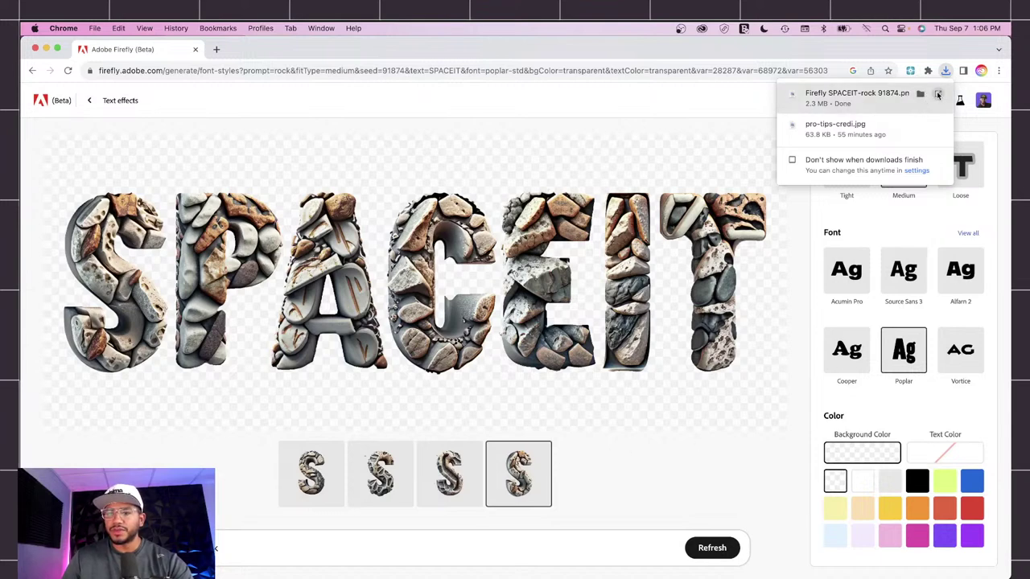
Check Firefly SPACEIT-rock 91874.png in Preview, then close the preview window.
click(937, 95)
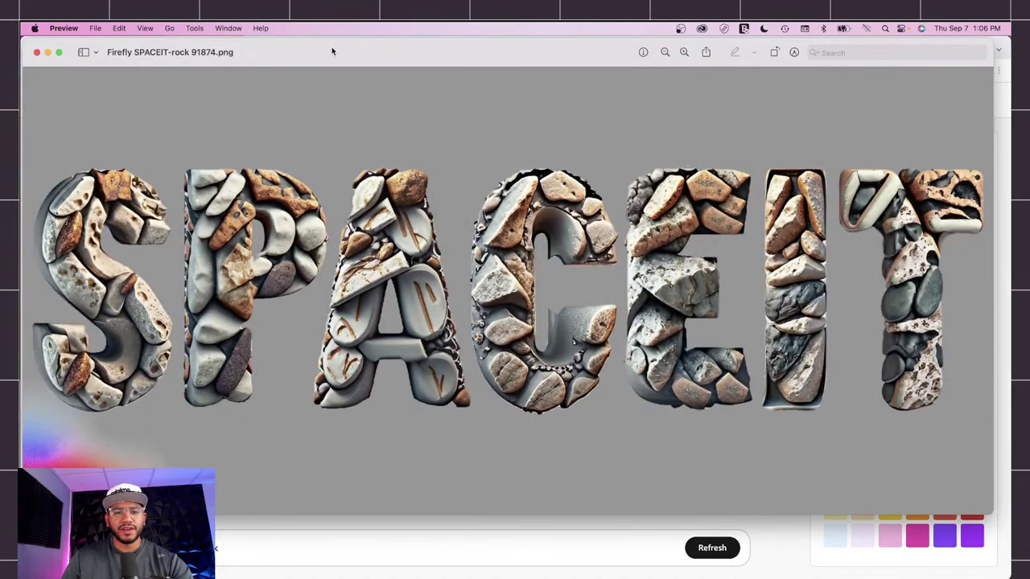
drag(328, 50, 446, 105)
key(super+w)
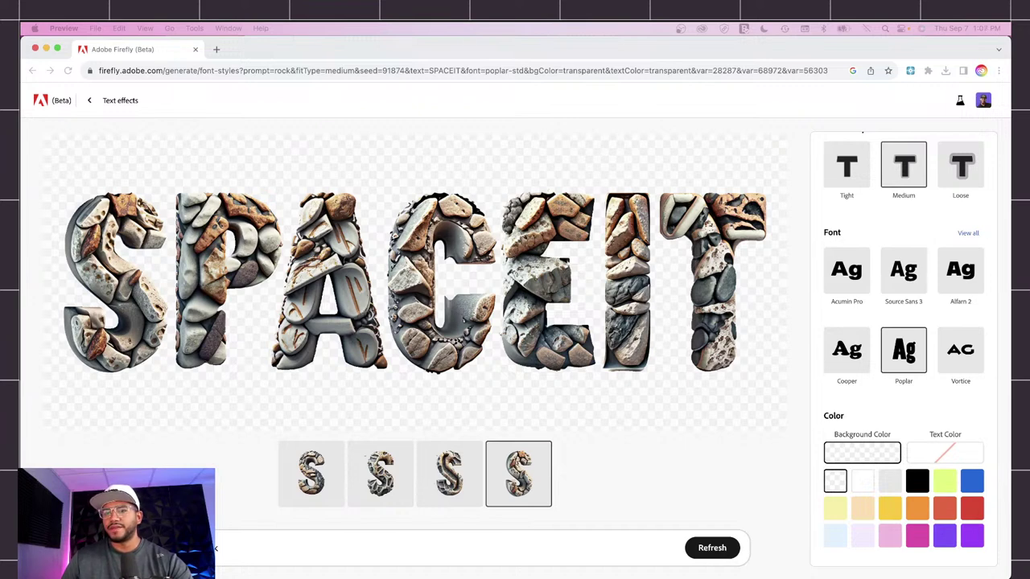
Glance at Chrome's recent downloads, then delete the old 'rock' prompt text.
click(946, 71)
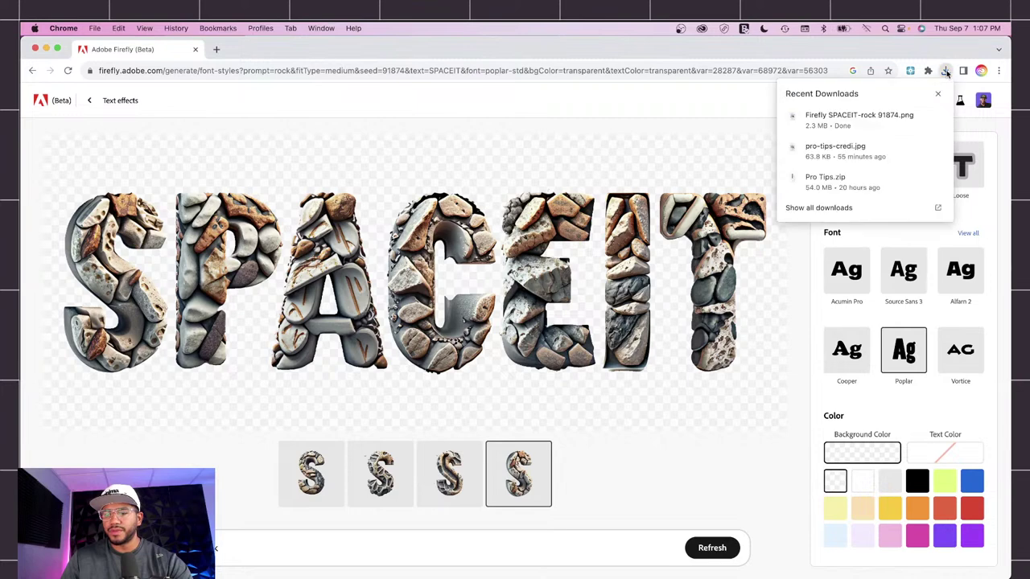
click(920, 112)
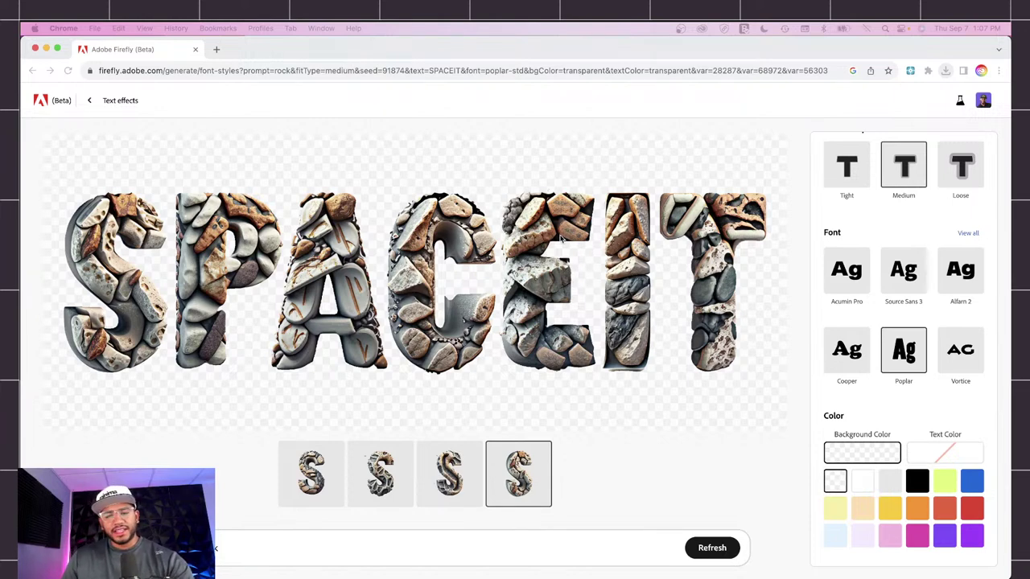
click(524, 244)
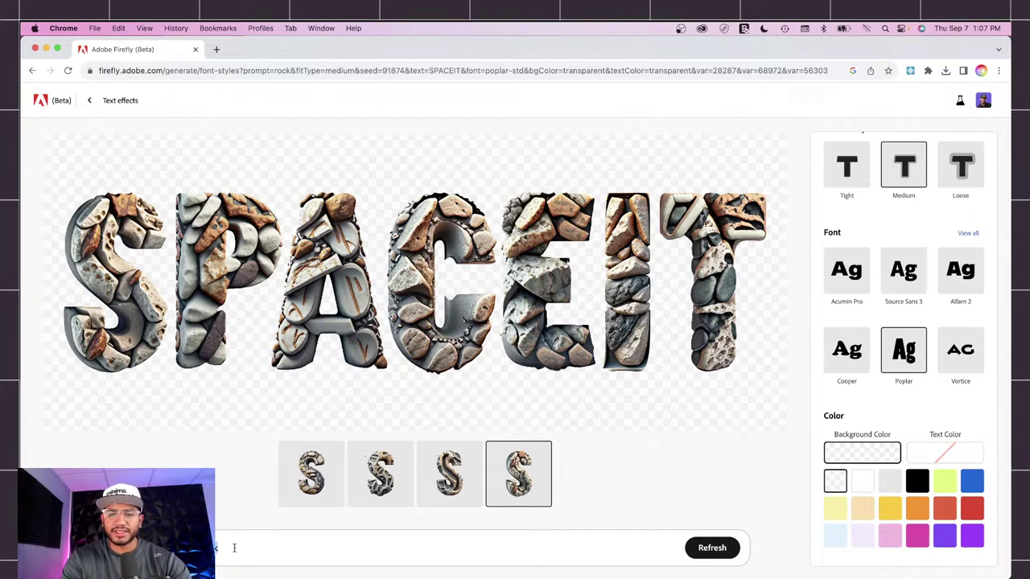
key(BackSpace)
key(BackSpace)
key(BackSpace)
key(BackSpace)
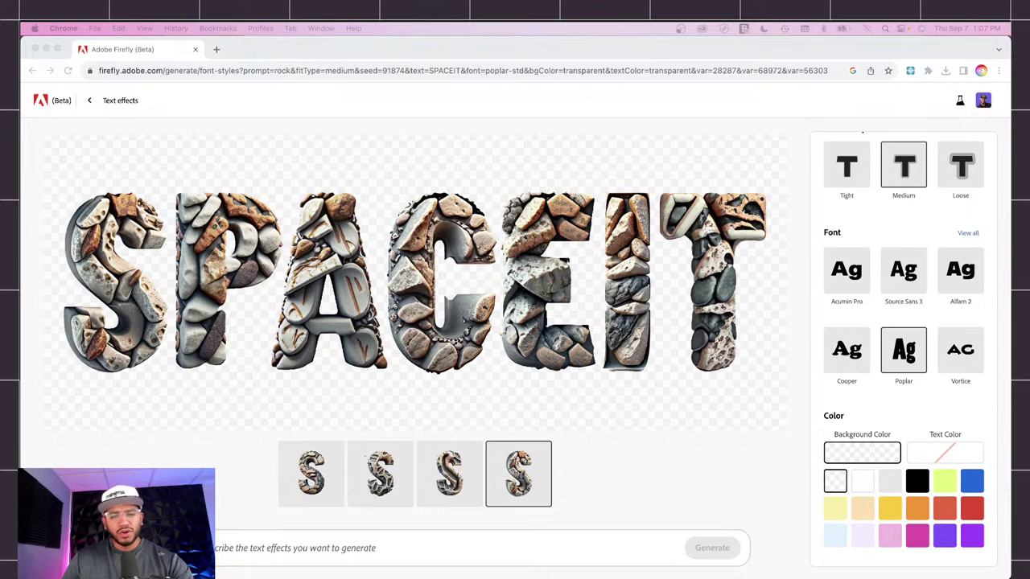
Regenerate the SPACEIT title with the prompt 'galaxy'.
click(445, 548)
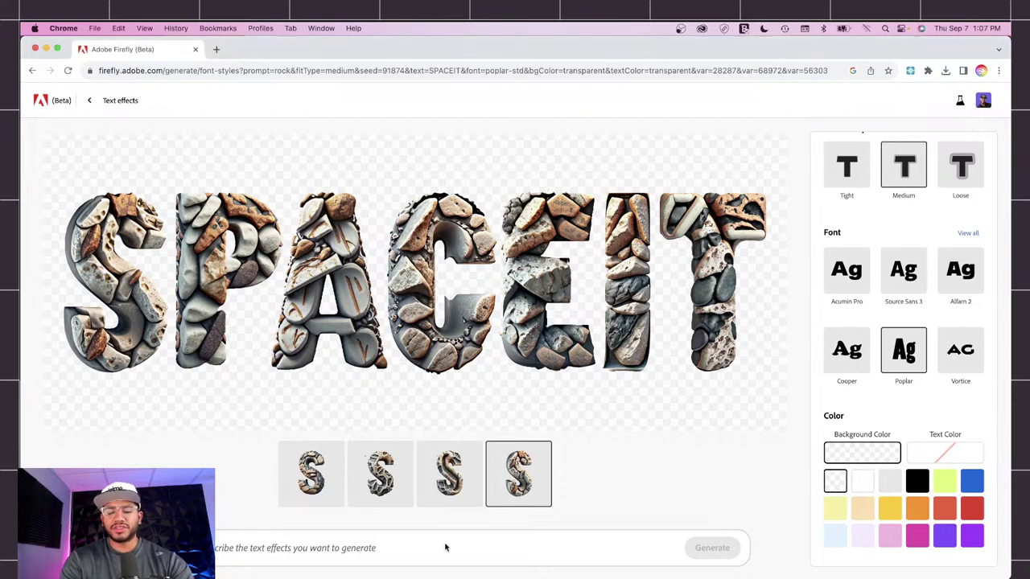
text(ro)
text(xy)
click(724, 550)
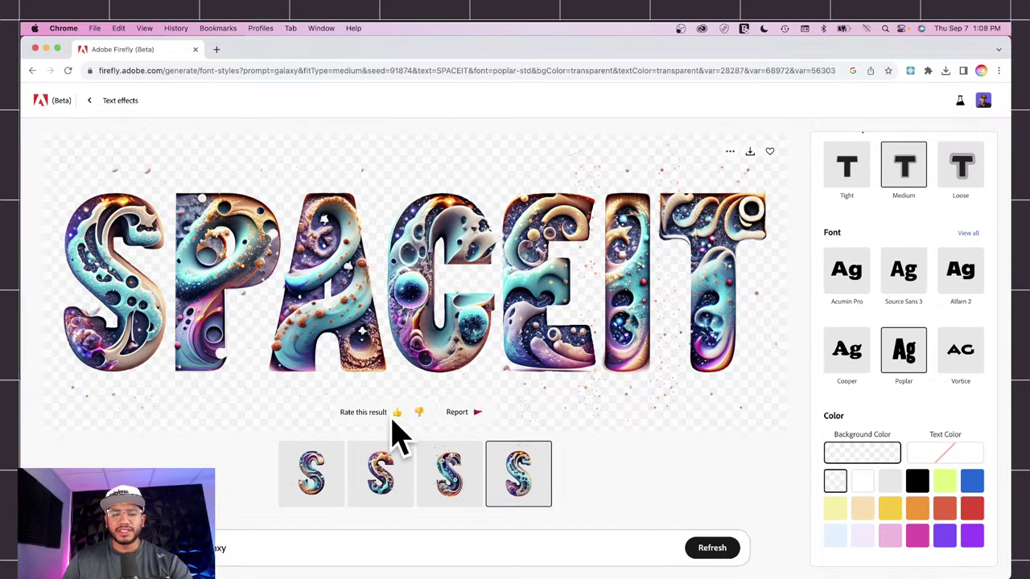
Compare the third galaxy variation, then settle on the first.
click(455, 469)
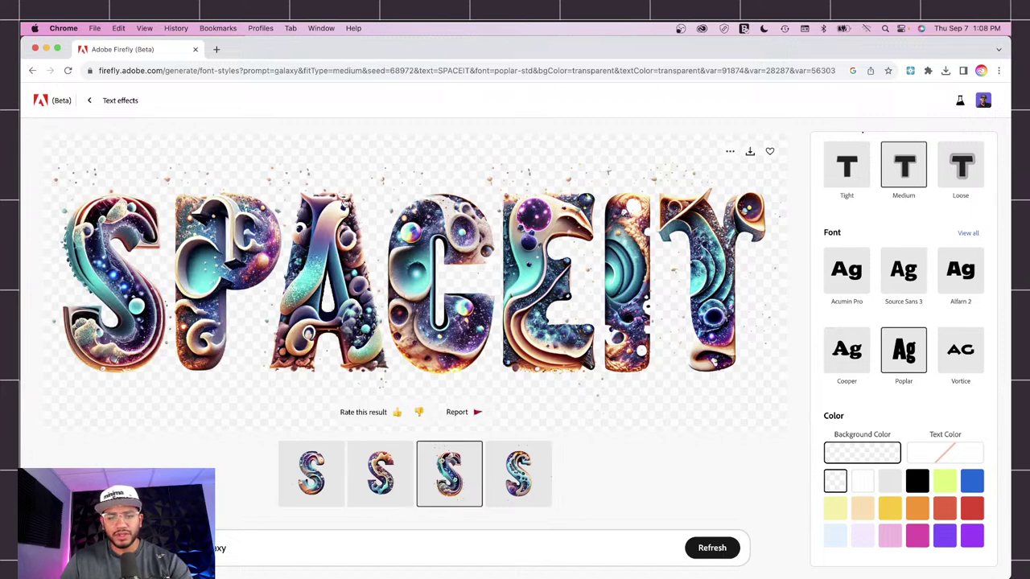
click(320, 475)
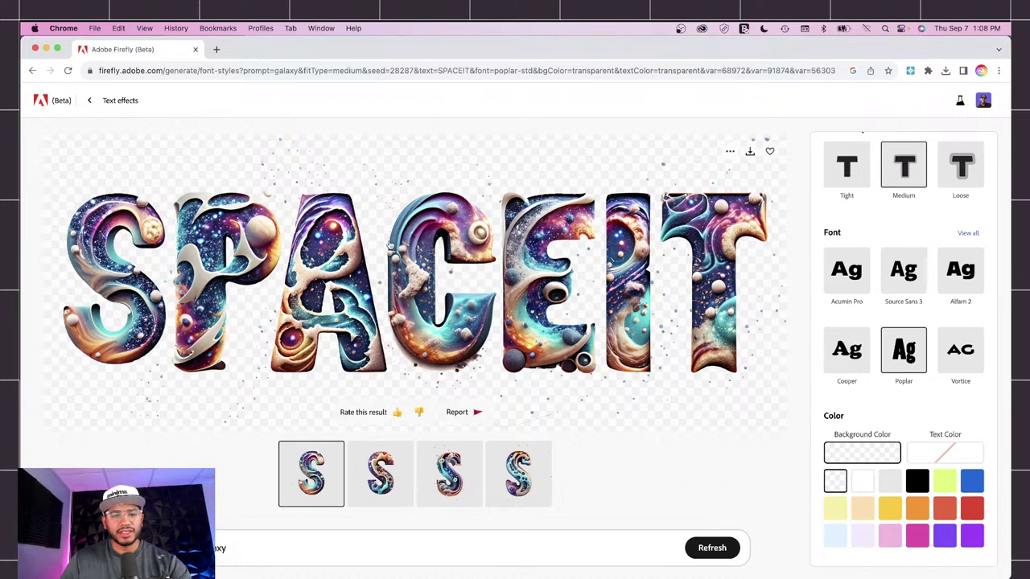
scroll(898, 358, up, 2)
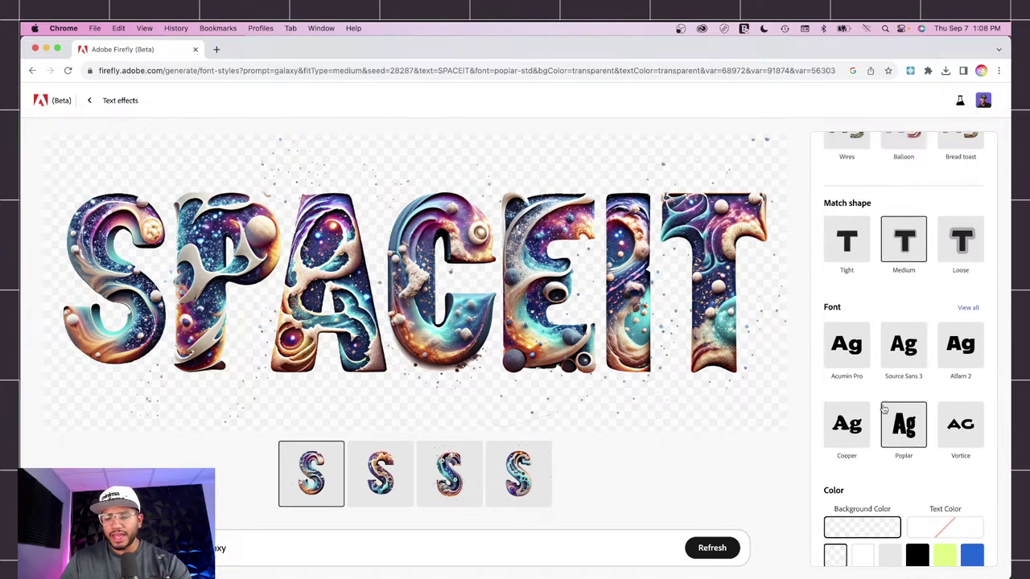
Preview yellow-green and blue backgrounds behind the galaxy title, then restore transparency.
scroll(882, 394, down, 2)
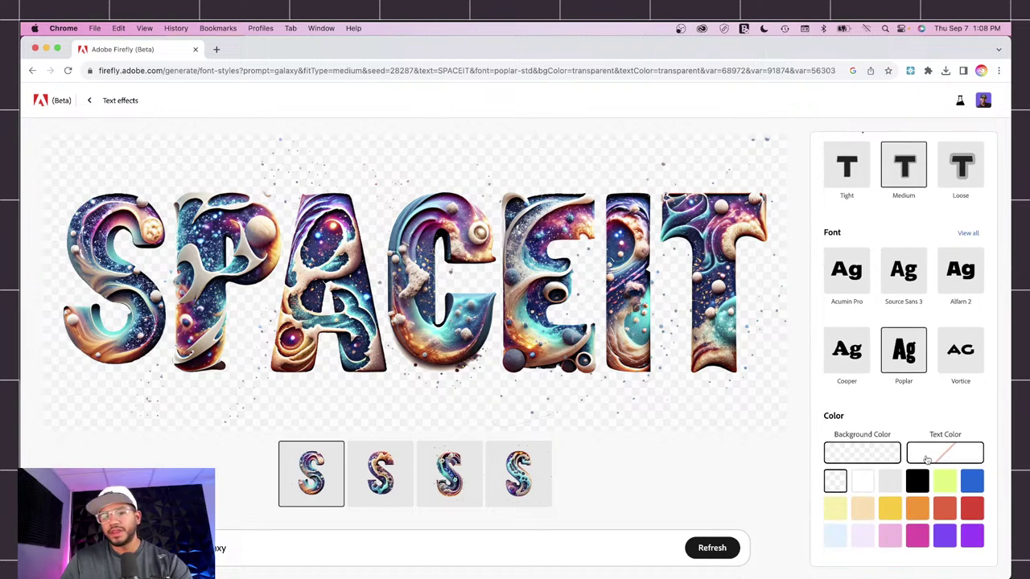
click(946, 483)
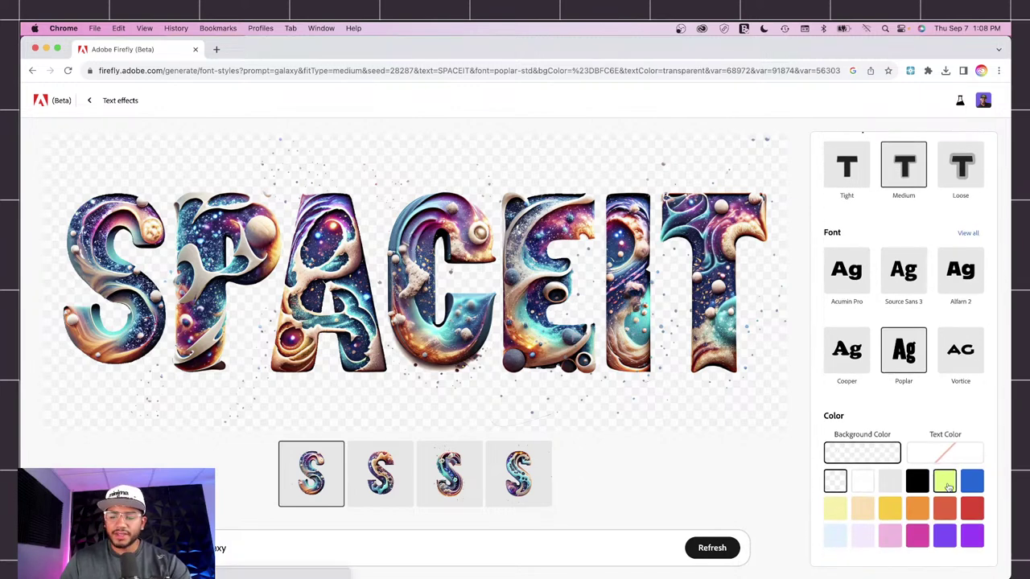
click(972, 484)
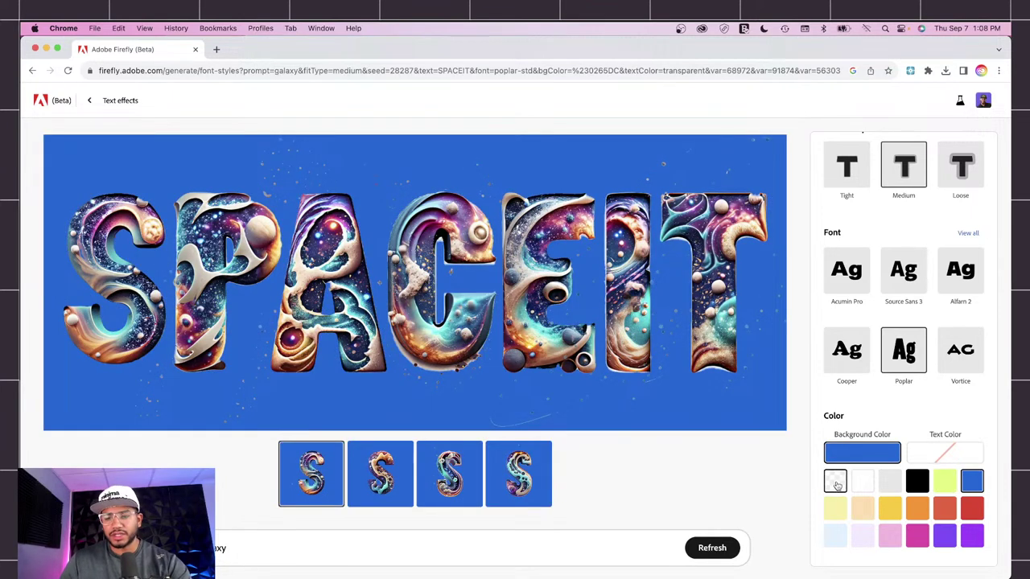
click(835, 482)
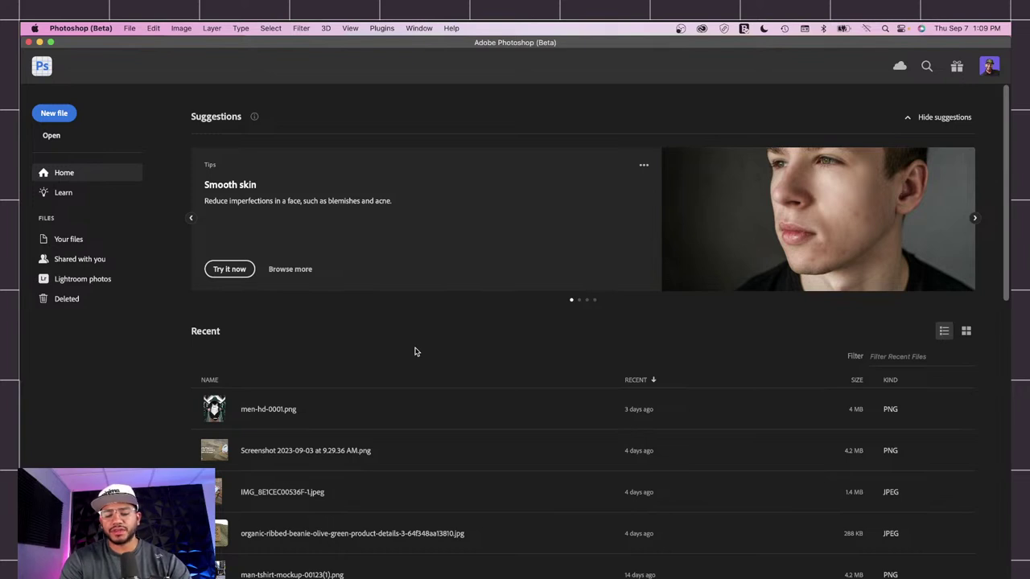
Create a 500 × 500 px document named 'Spaceit' at 100 pixels/inch.
key(super+n)
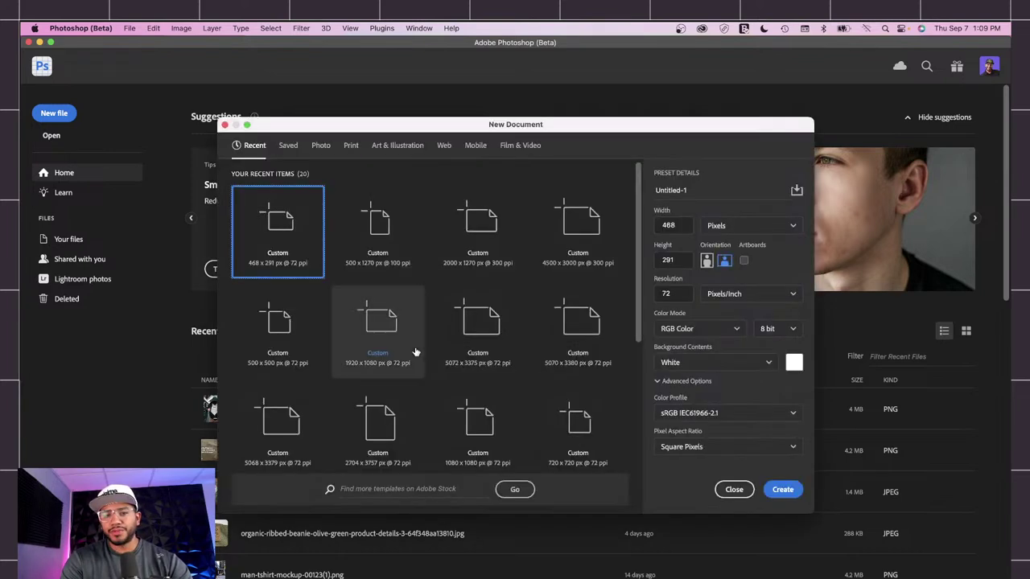
double_click(680, 225)
text(500)
key(Tab)
text(50)
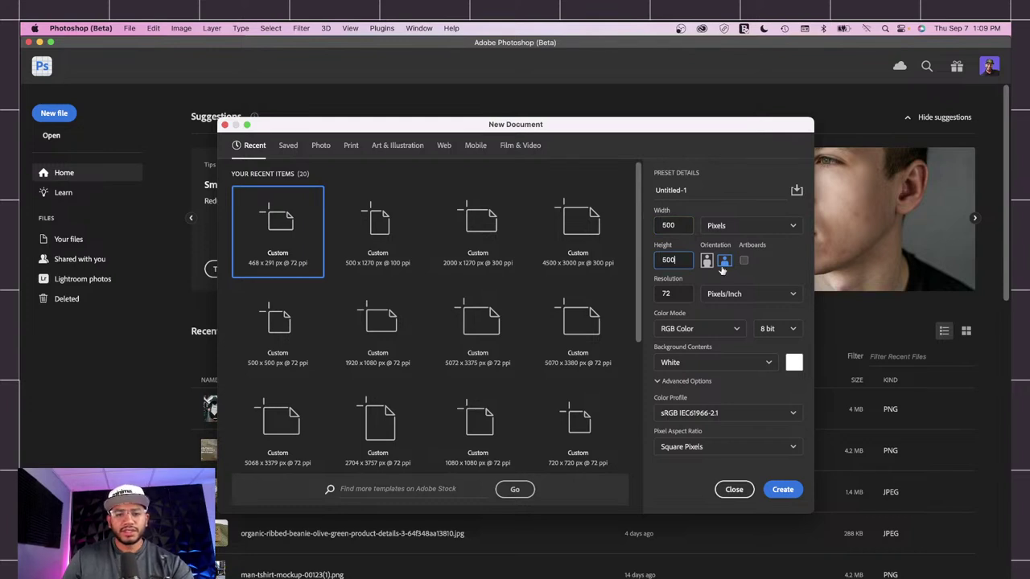
click(704, 193)
triple_click(703, 193)
text(Spaceit)
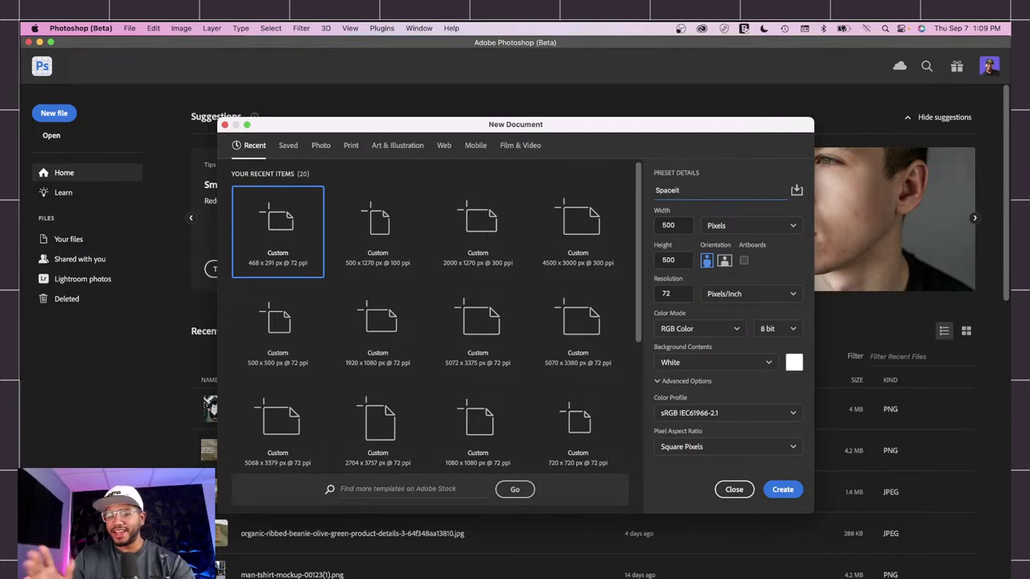
click(779, 490)
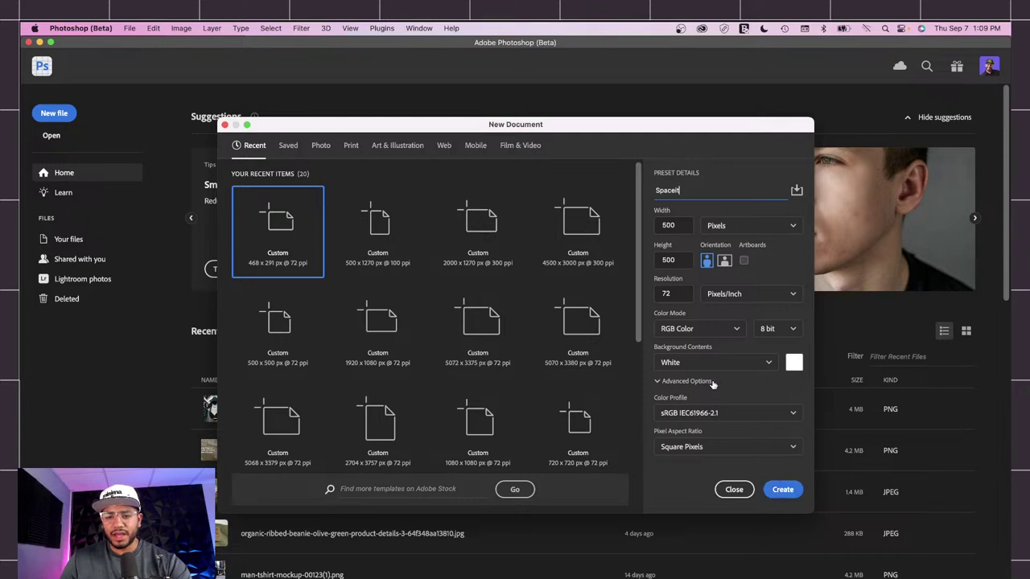
drag(667, 293, 632, 296)
text(100)
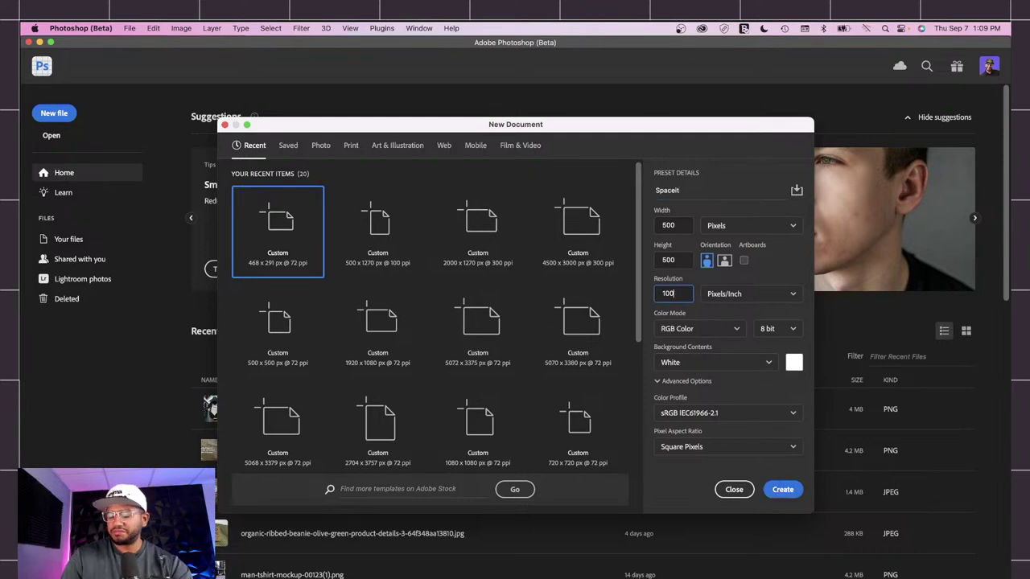
click(784, 491)
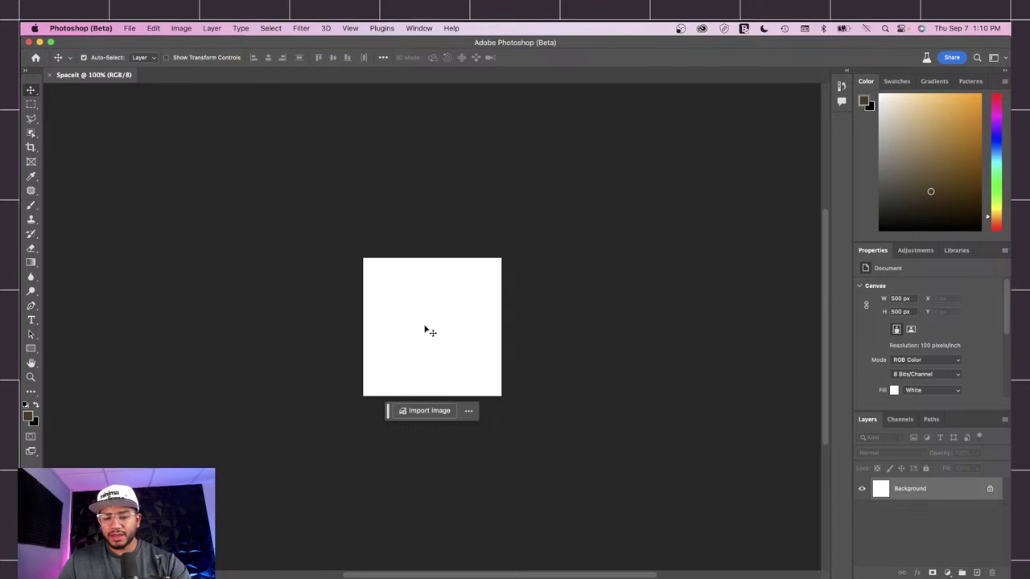
Generative Fill the whole canvas with 'vast expanse of space with intricate vibrant colors'.
key(super+a)
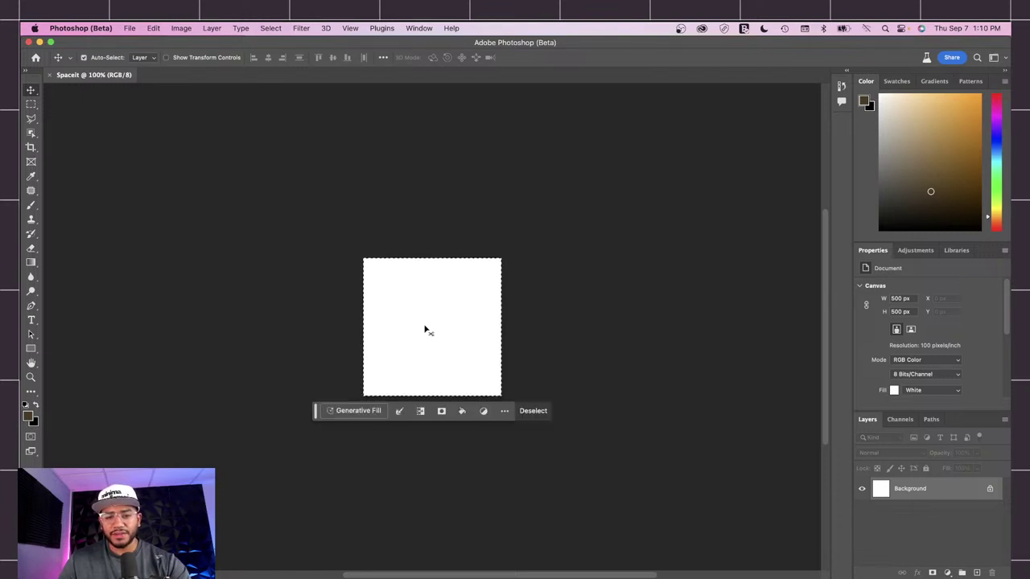
click(354, 410)
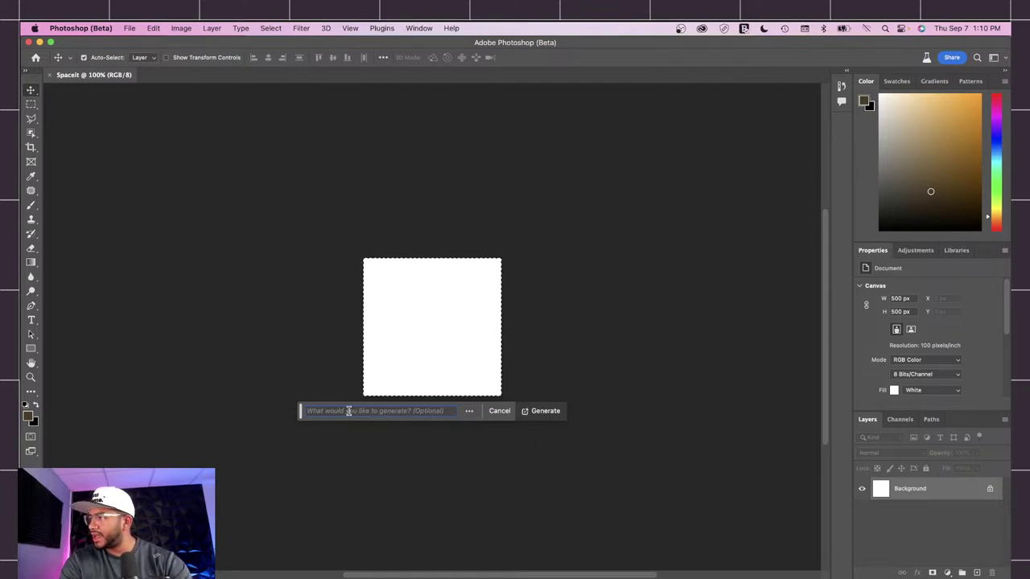
text(va)
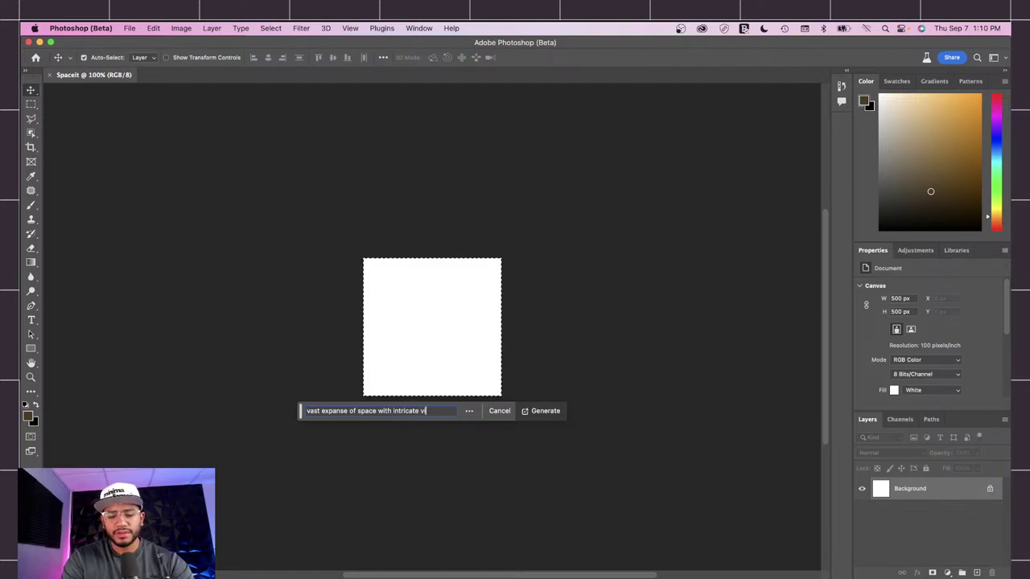
text(colors)
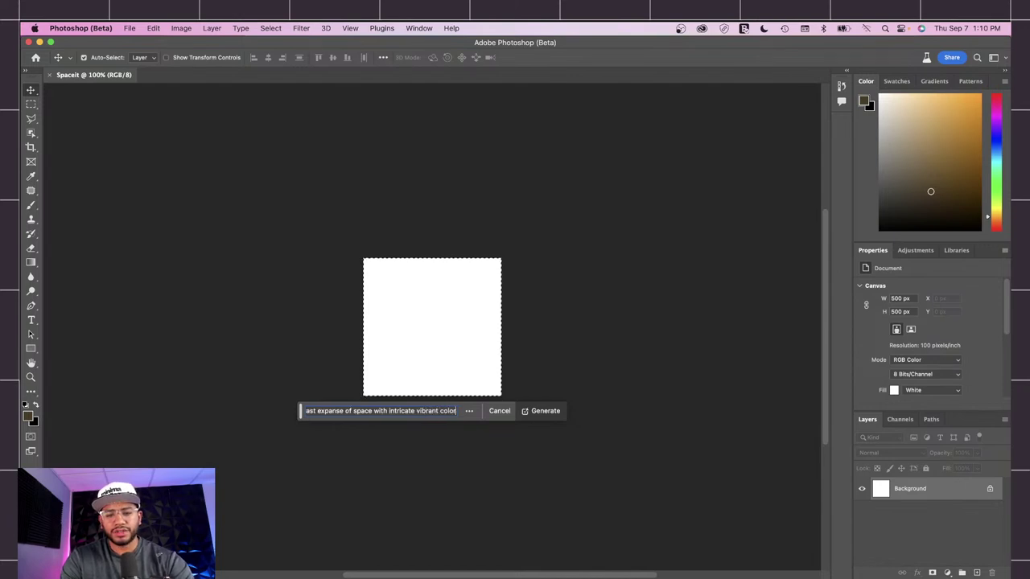
click(547, 411)
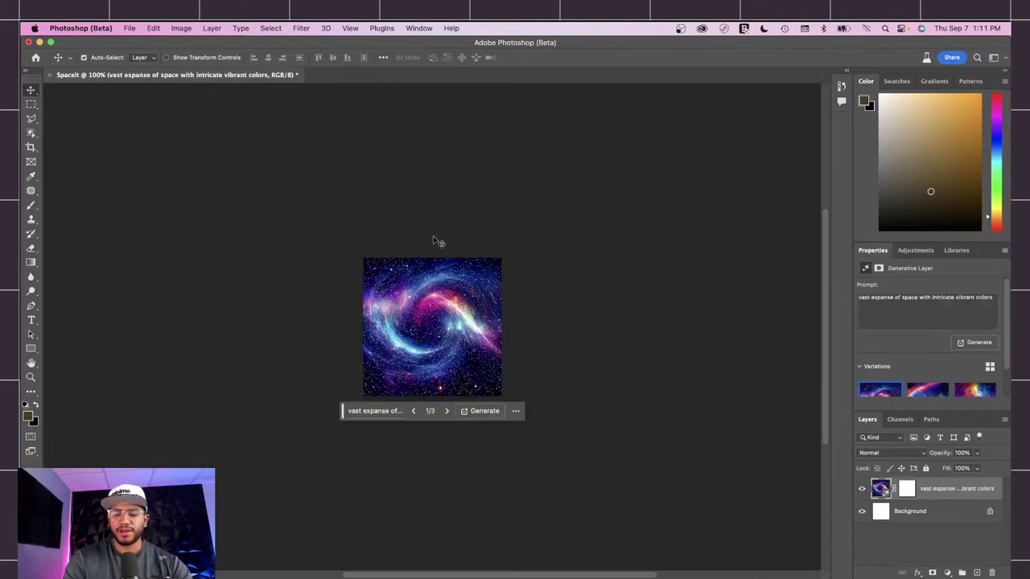
key(super+equal)
key(super+d)
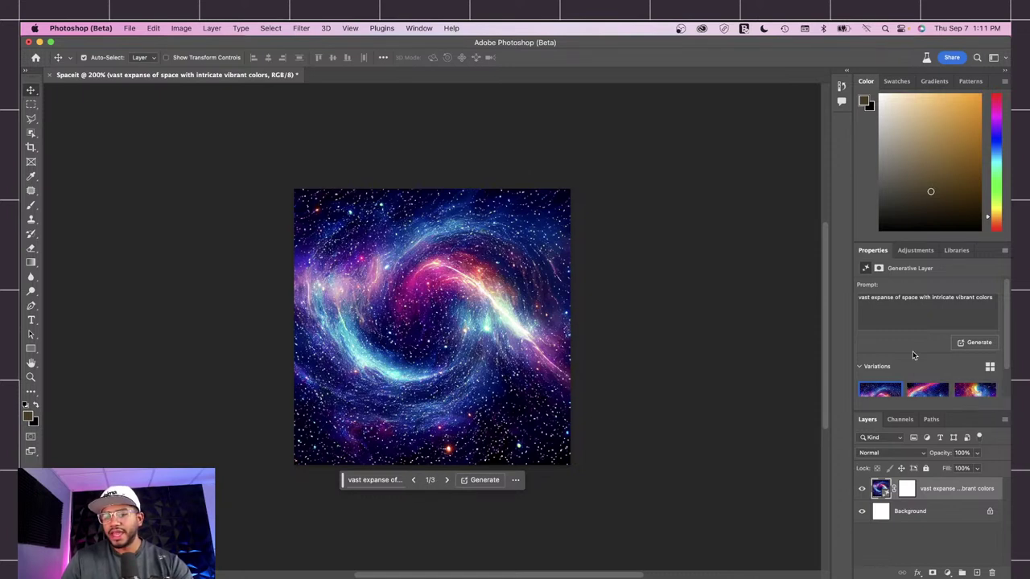
scroll(913, 351, down, 2)
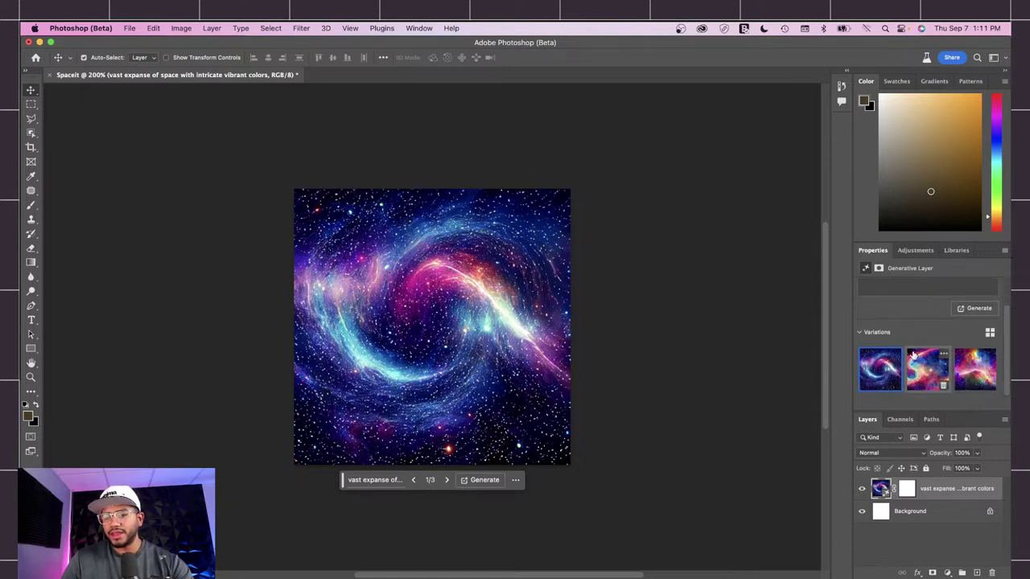
click(446, 479)
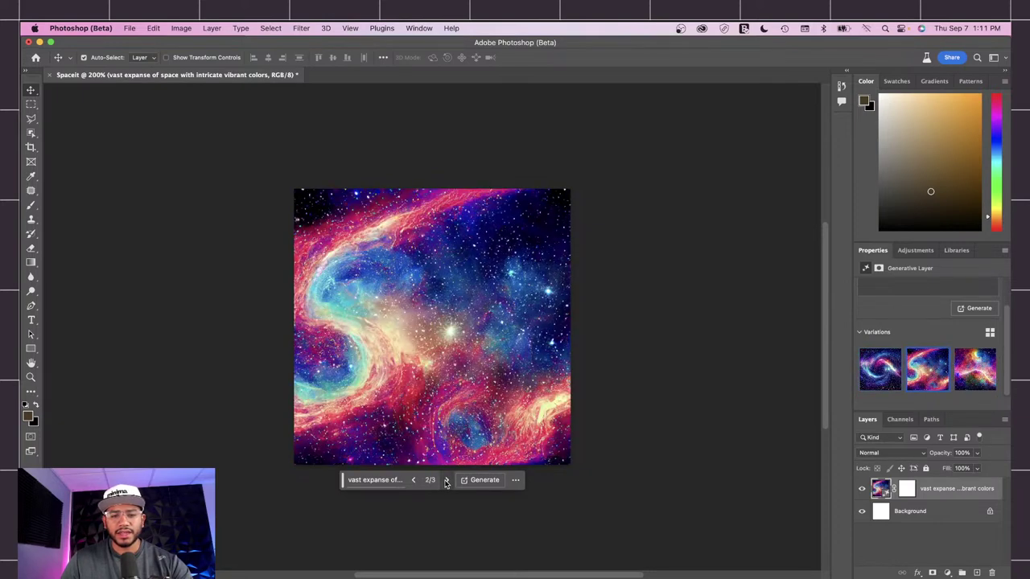
click(446, 481)
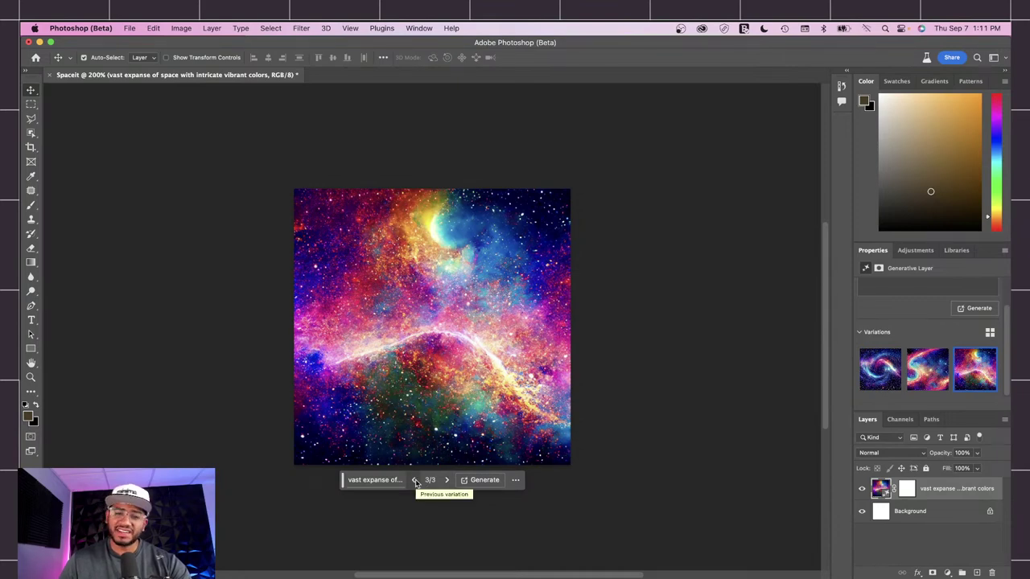
click(415, 481)
click(416, 480)
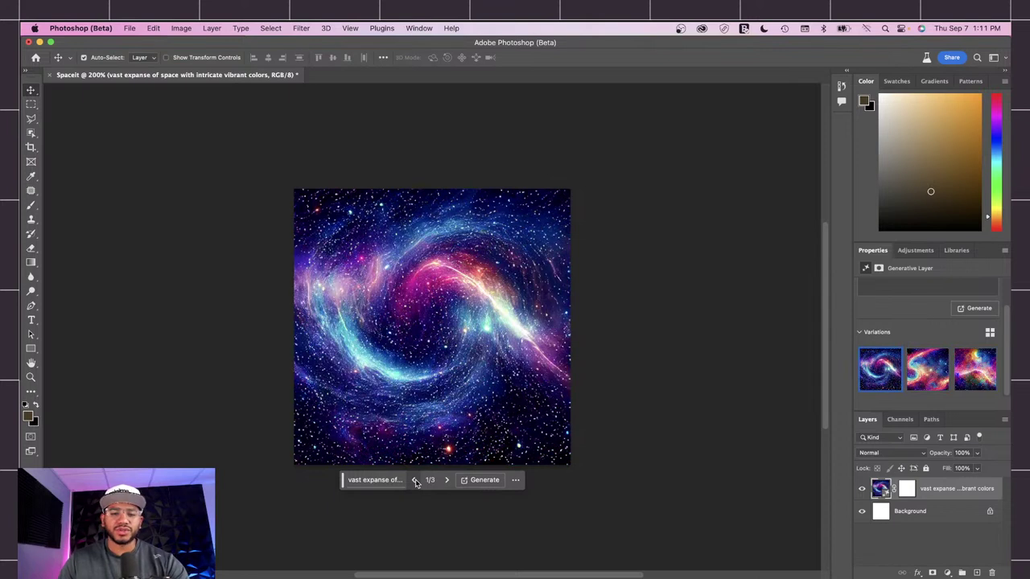
click(377, 479)
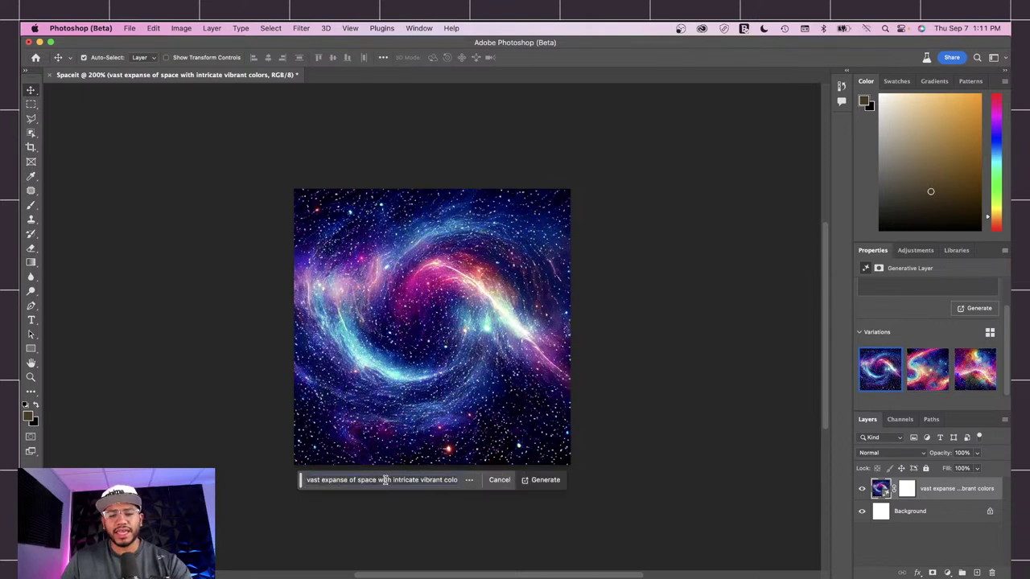
Edit the prompt to 'space with multiple planets' and regenerate the layer.
triple_click(420, 479)
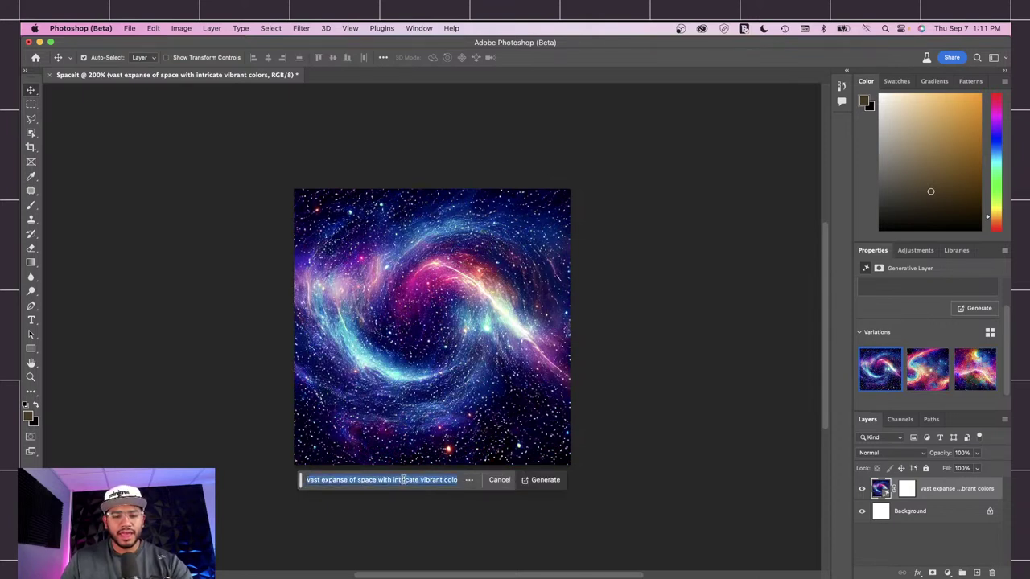
click(348, 480)
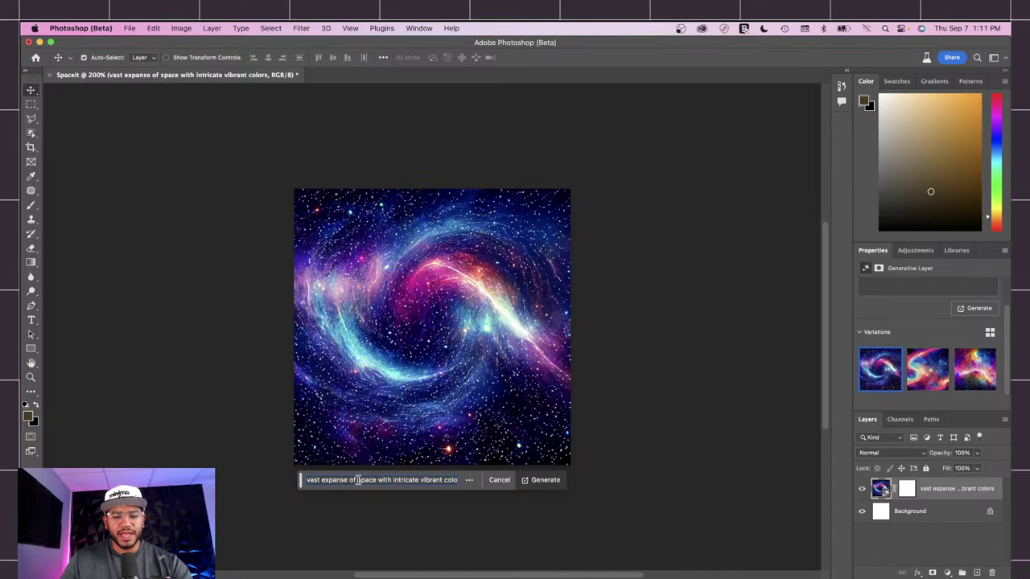
drag(358, 479, 292, 477)
key(BackSpace)
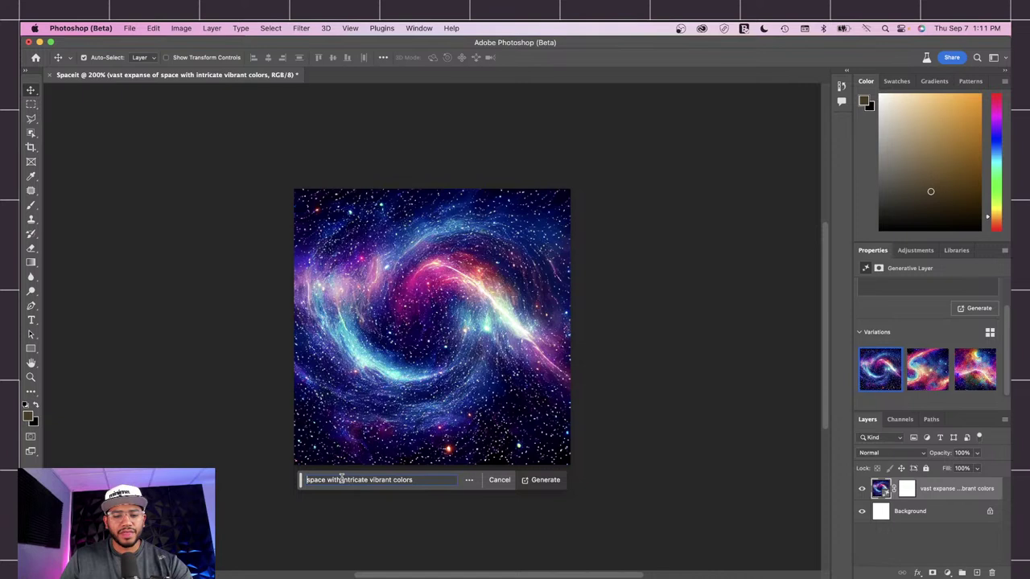
drag(342, 479, 466, 482)
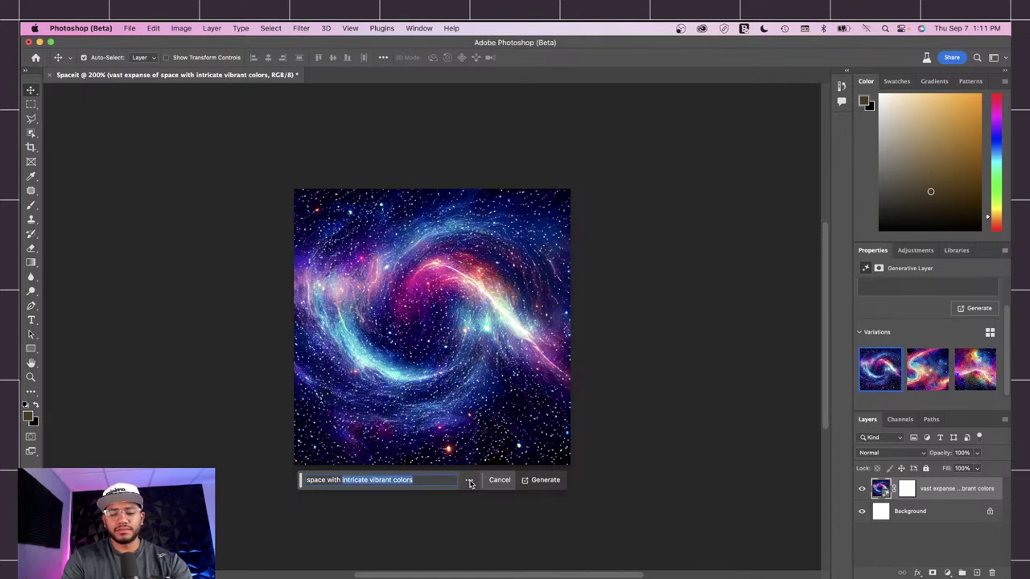
text(multiple planets)
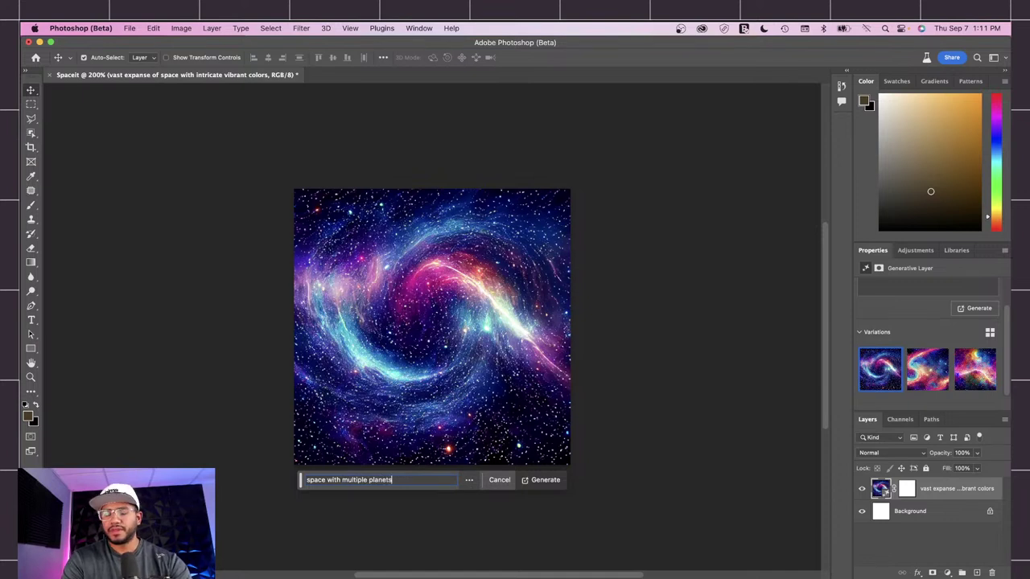
click(543, 480)
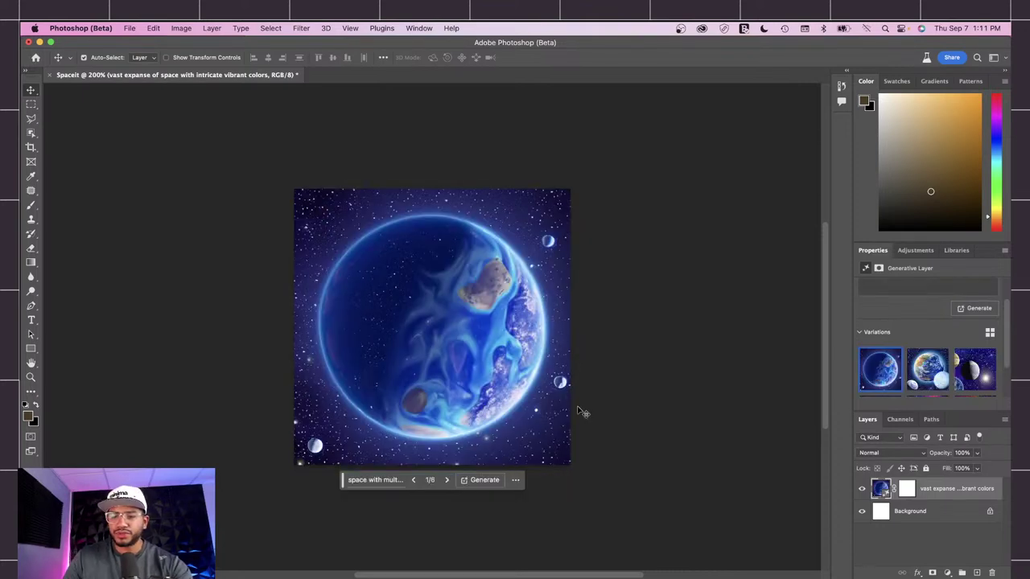
Browse to the third of six planet variations.
click(446, 480)
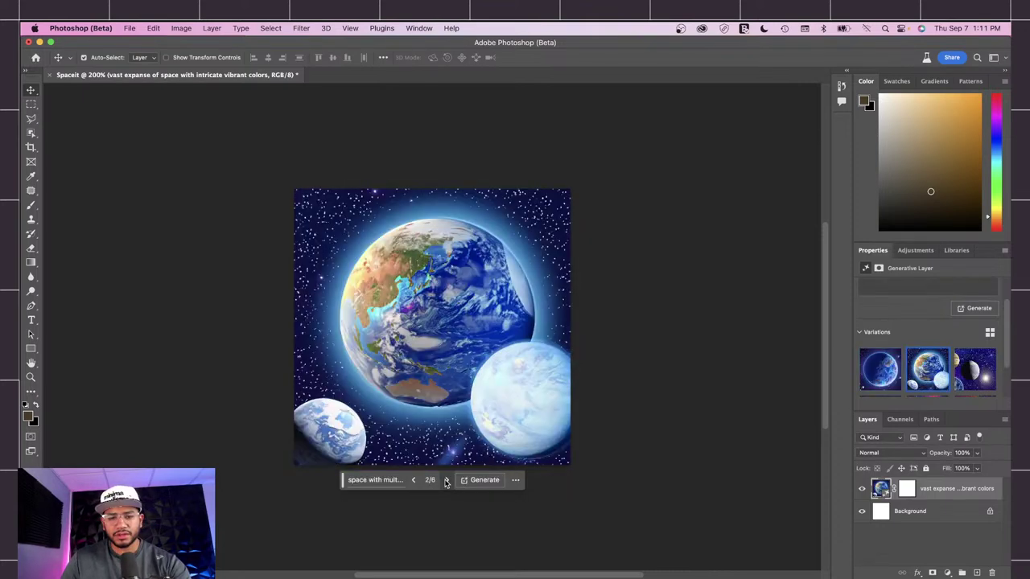
click(446, 480)
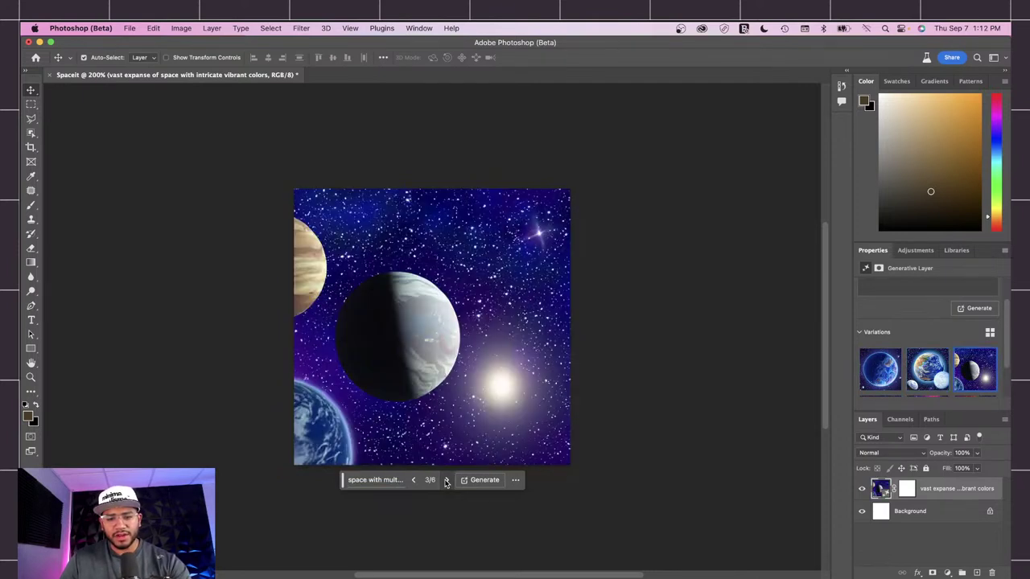
click(389, 480)
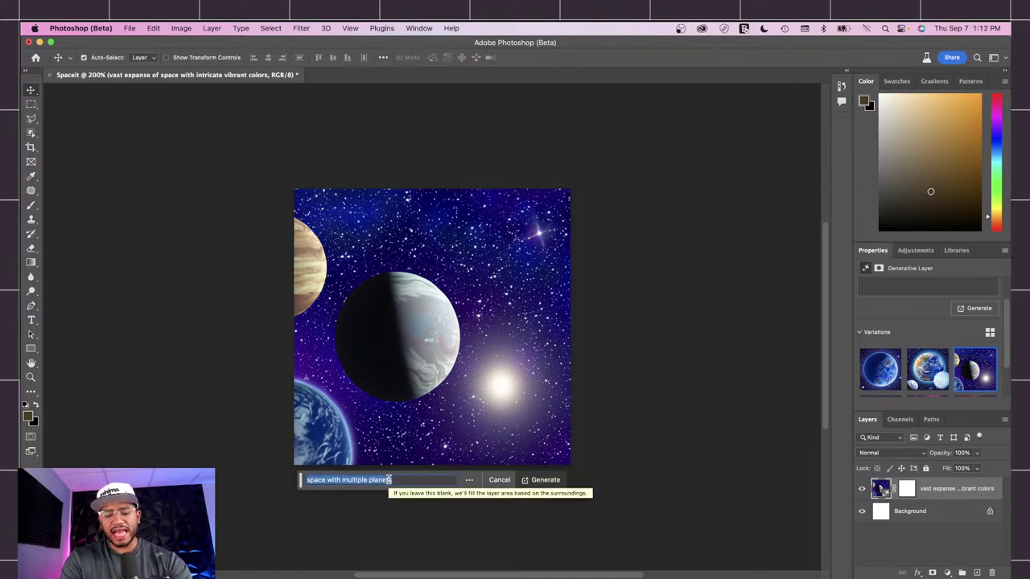
Regenerate the layer from the prompt 'galaxy' and pick variation 3 of 9.
text(g)
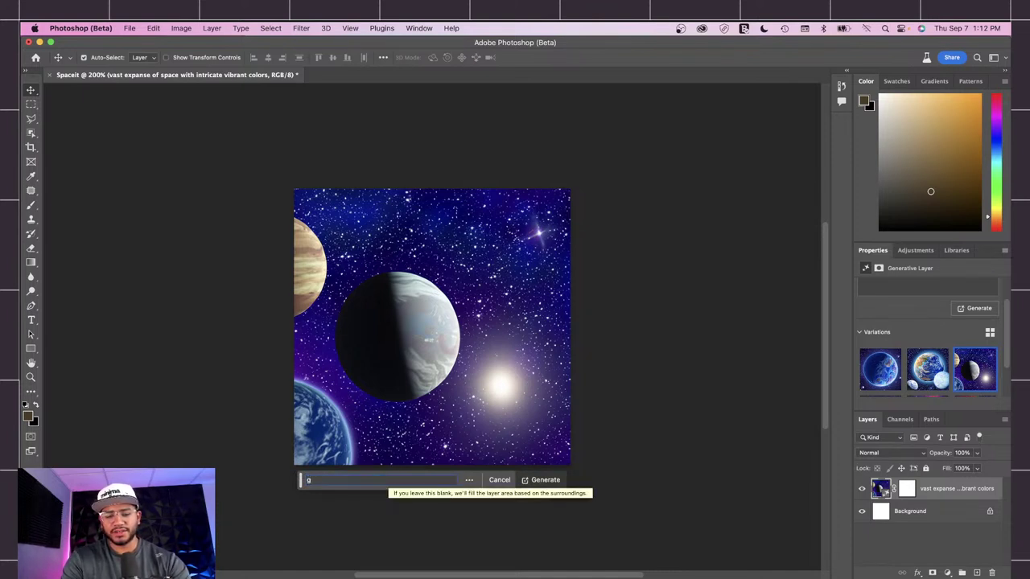
text(alaxy)
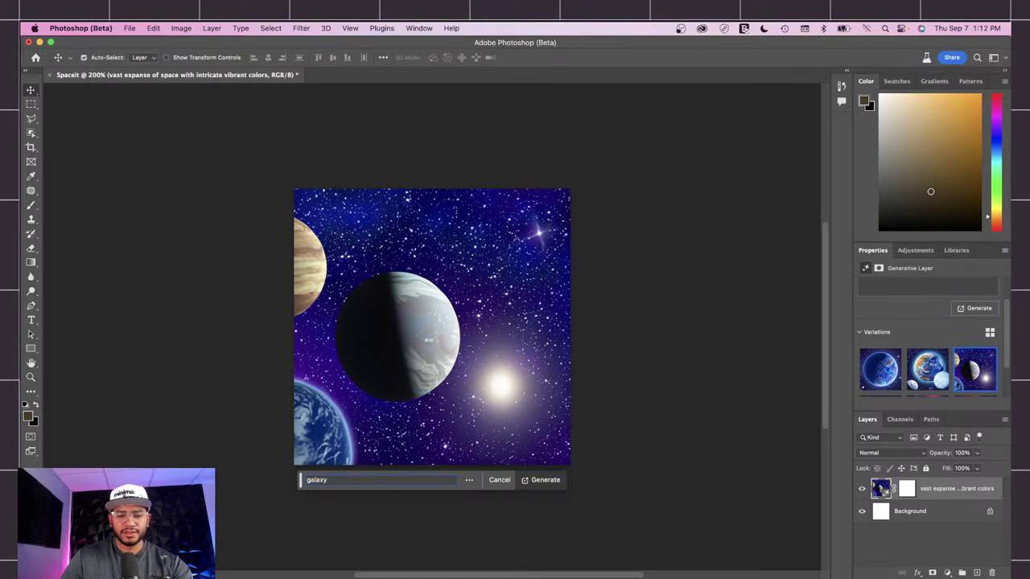
click(545, 480)
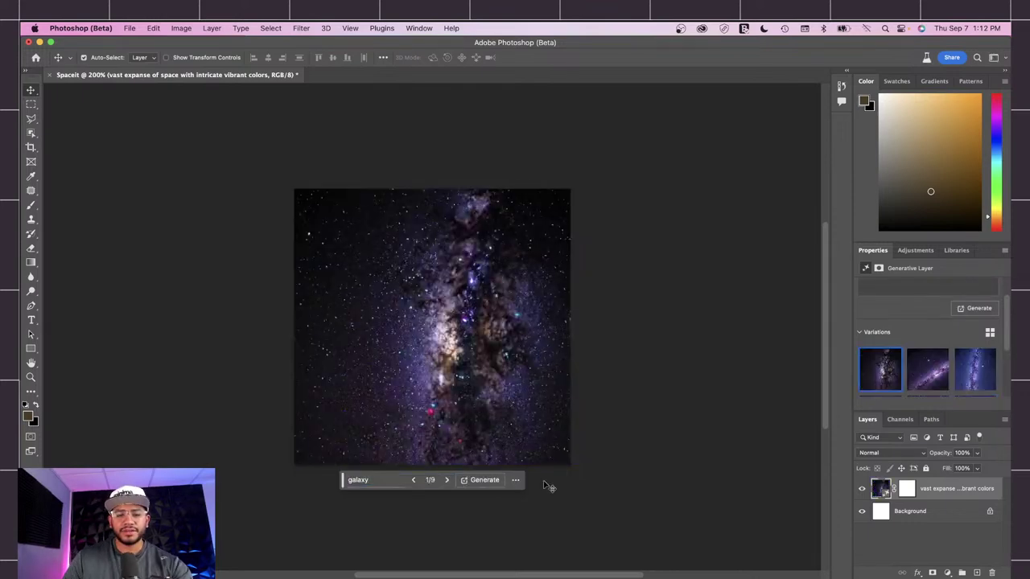
click(446, 480)
click(446, 480)
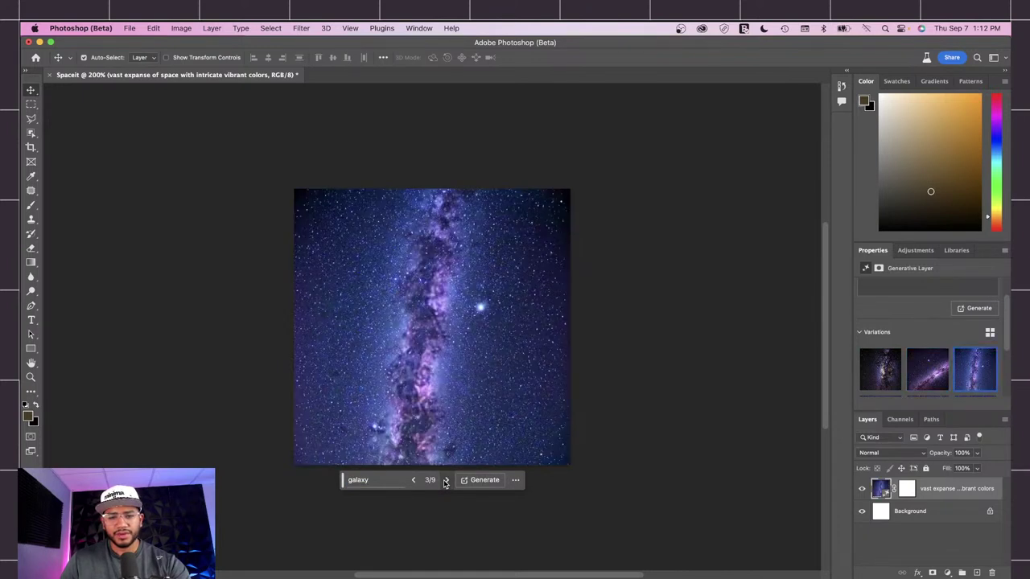
click(390, 479)
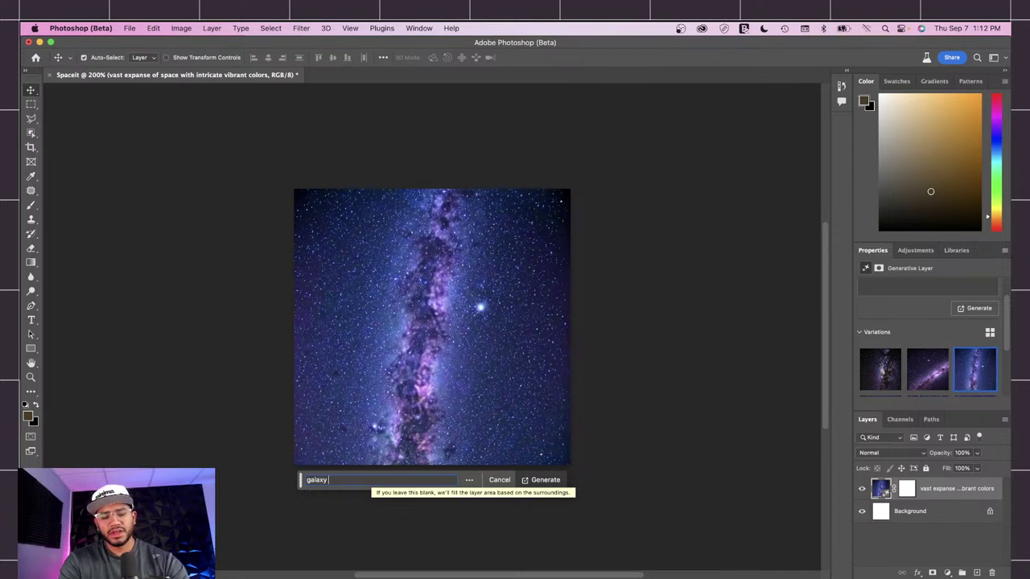
Regenerate with the prompt 'galaxy with a few planets in the background'.
text(with)
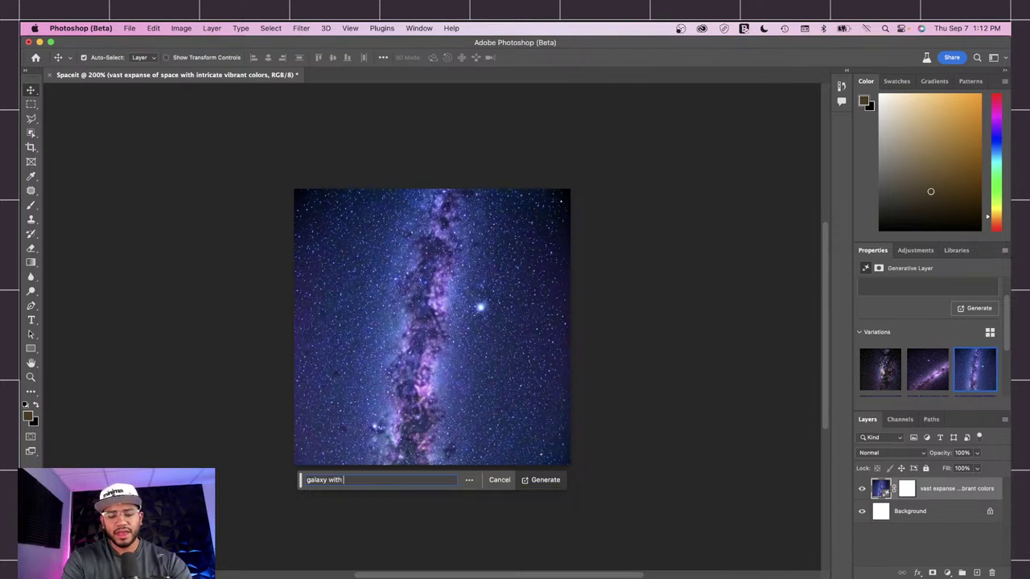
text( a few)
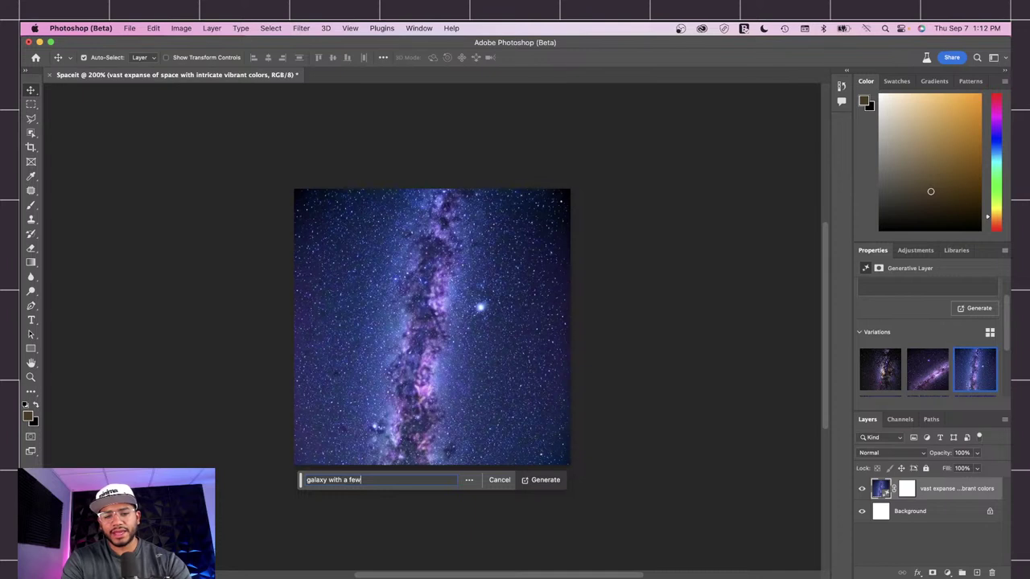
text( planet)
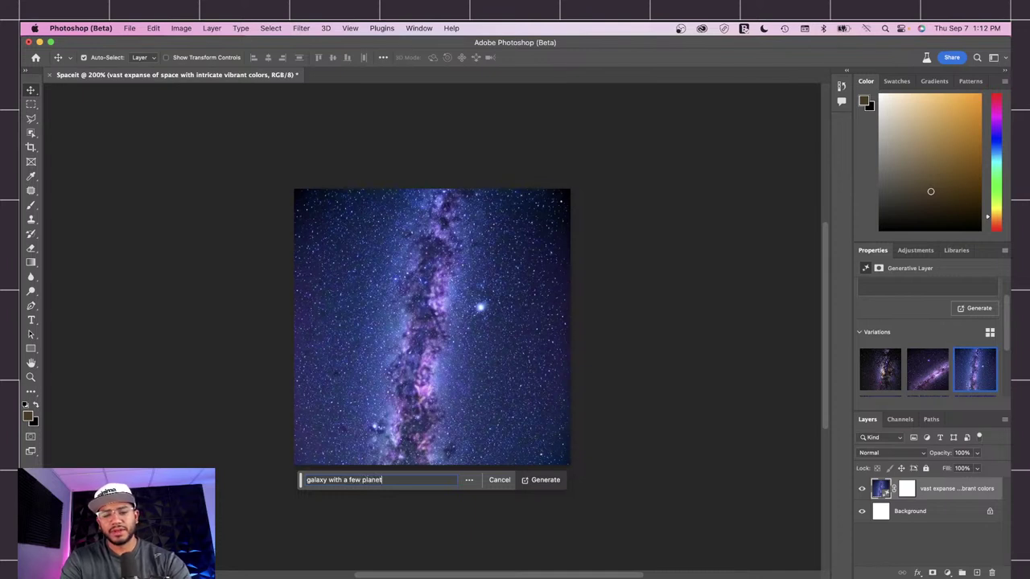
text(s in h)
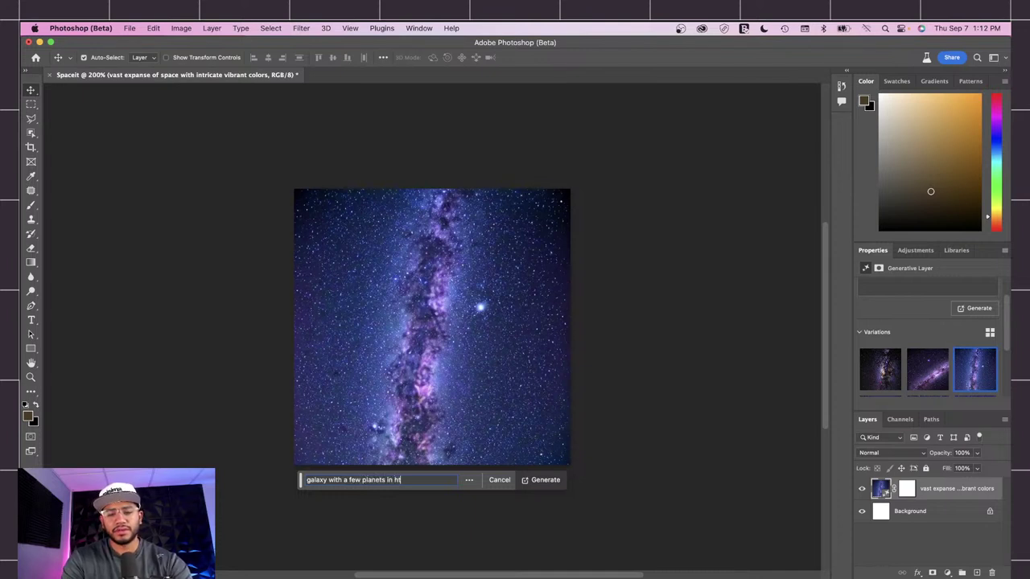
key(BackSpace)
key(BackSpace)
text(th)
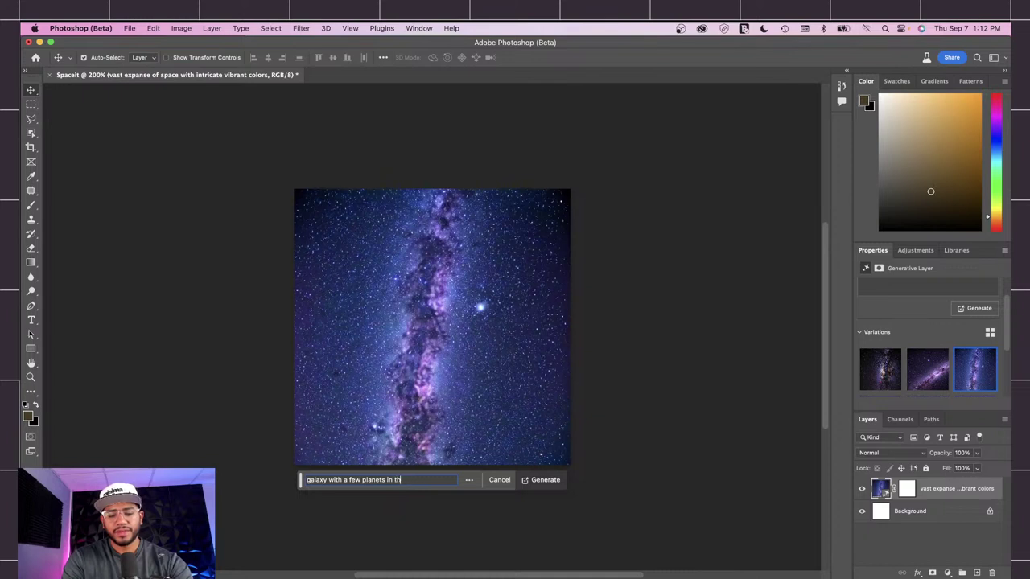
text(e background)
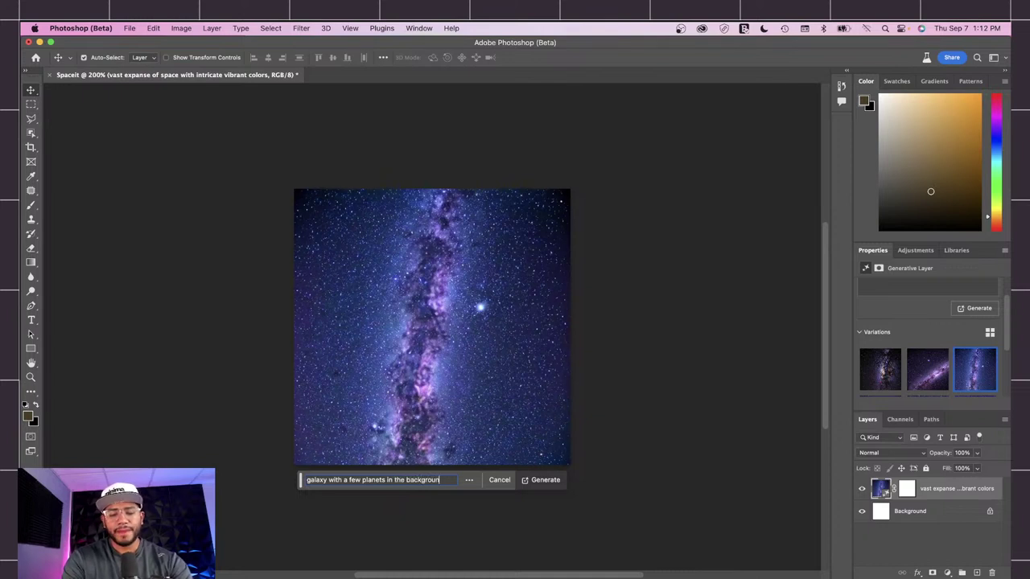
click(546, 480)
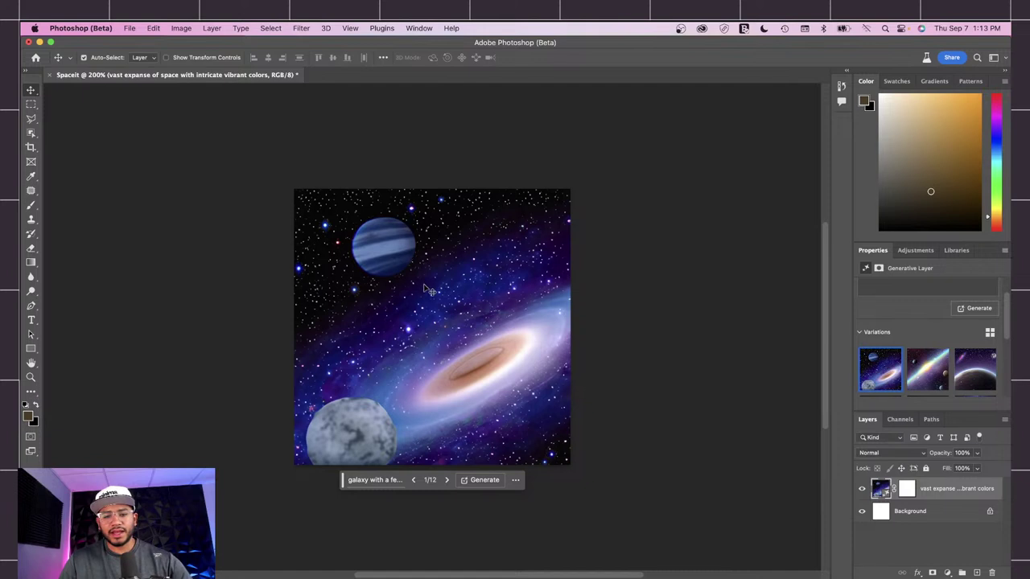
Pick the third of twelve variations and zoom out to see the whole image.
click(447, 479)
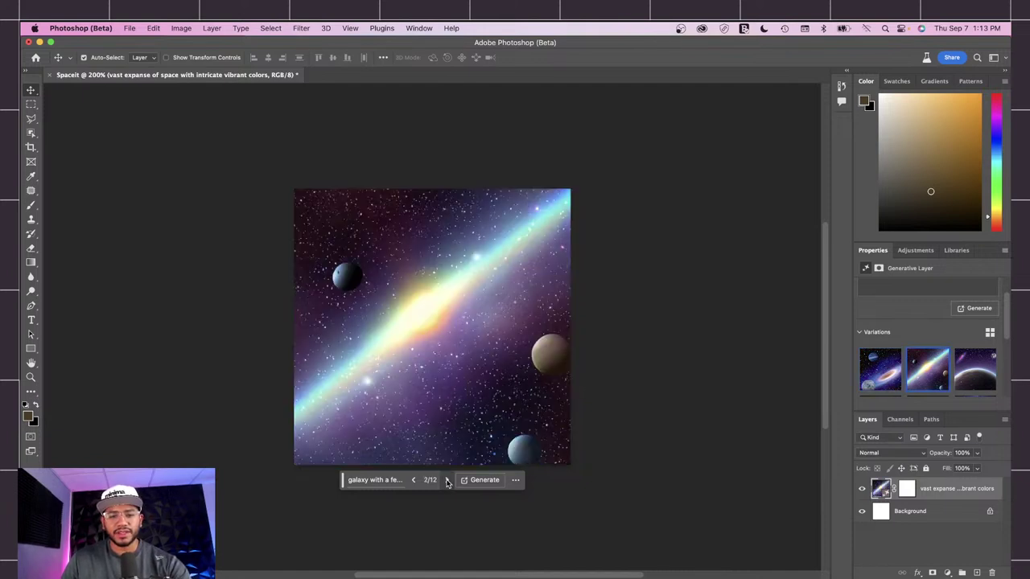
click(447, 480)
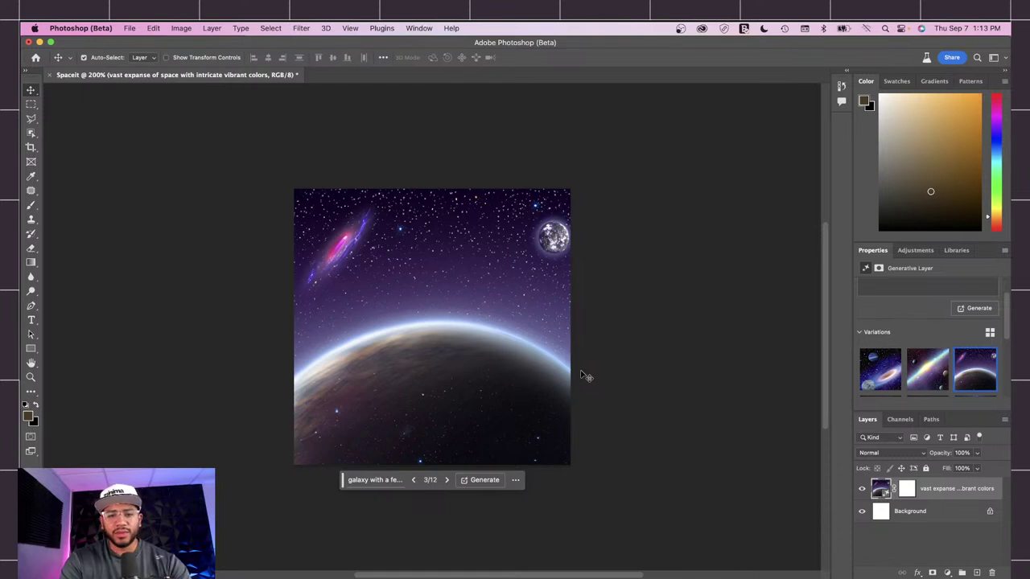
key(super)
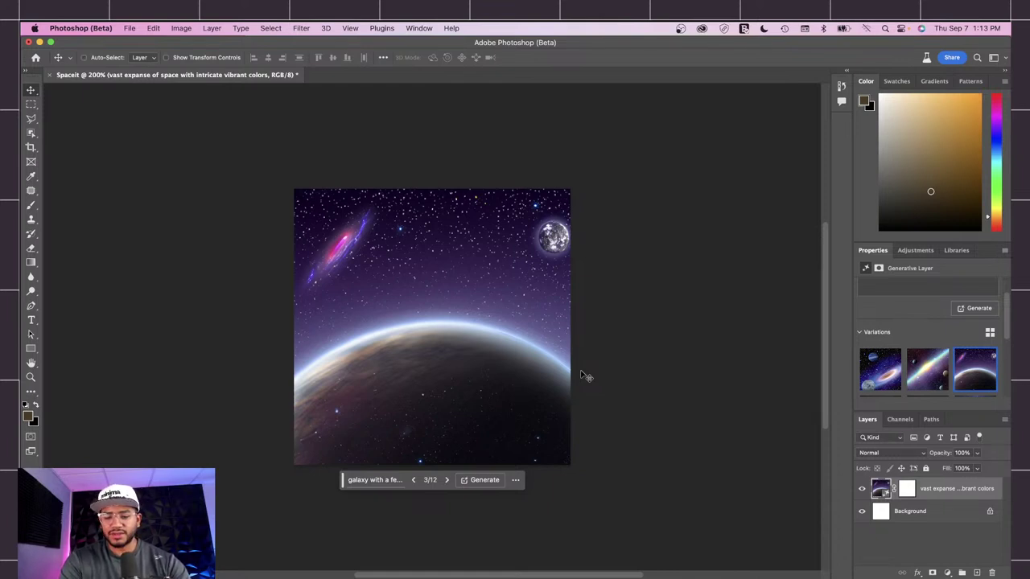
key(super+minus)
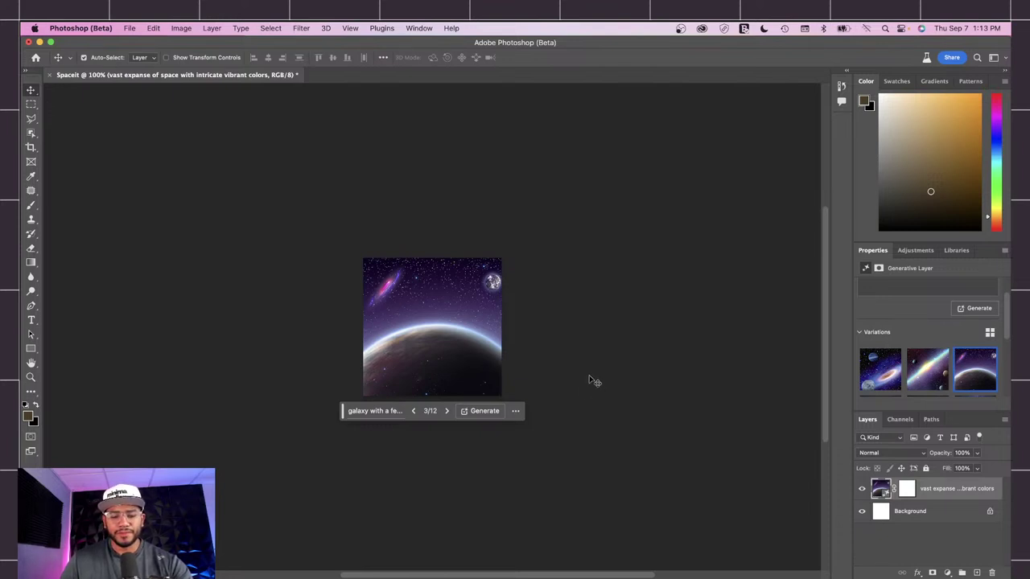
key(c)
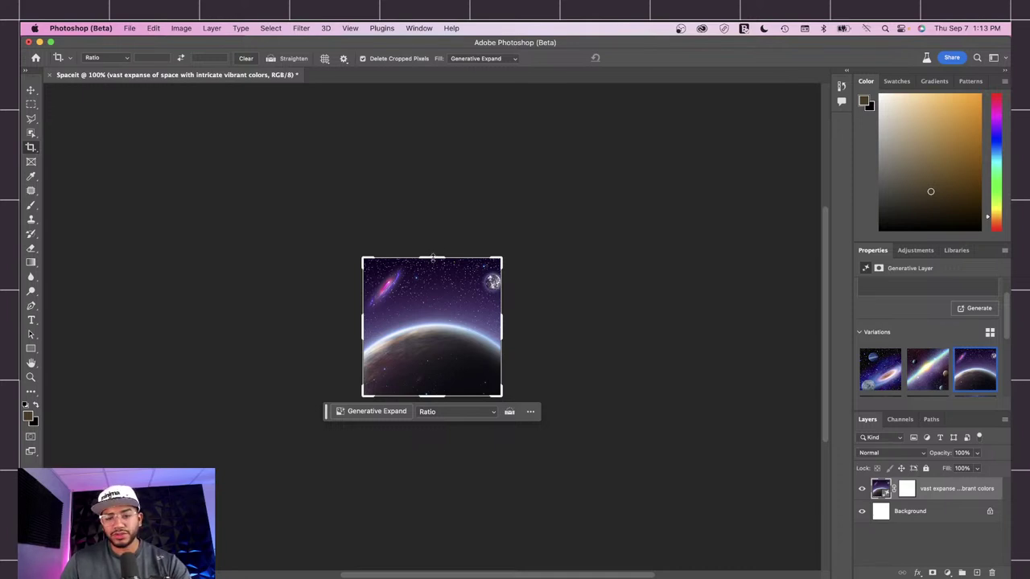
Extend the canvas taller and wider and fill it with Generative Expand.
drag(433, 258, 431, 163)
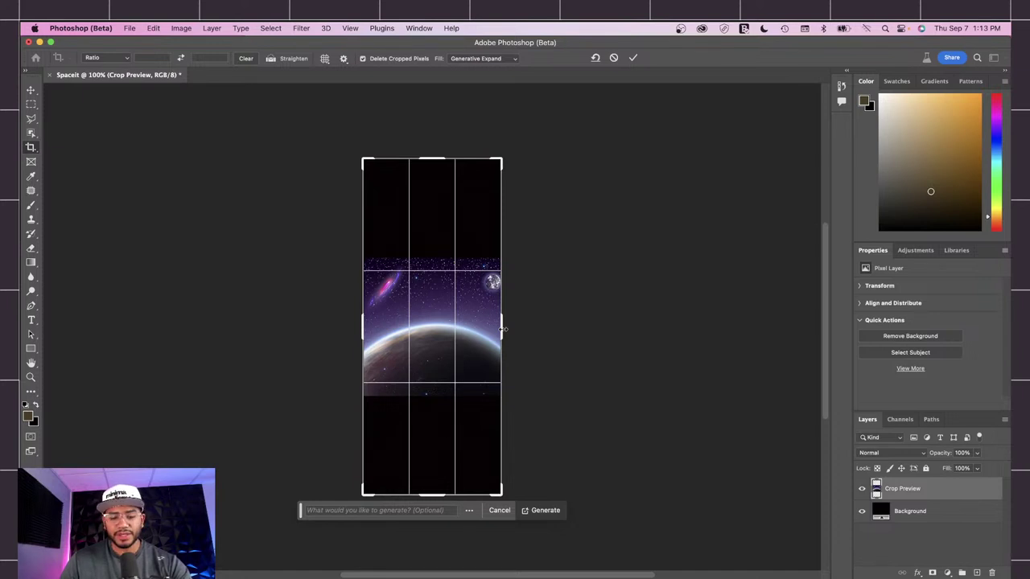
drag(503, 328, 547, 330)
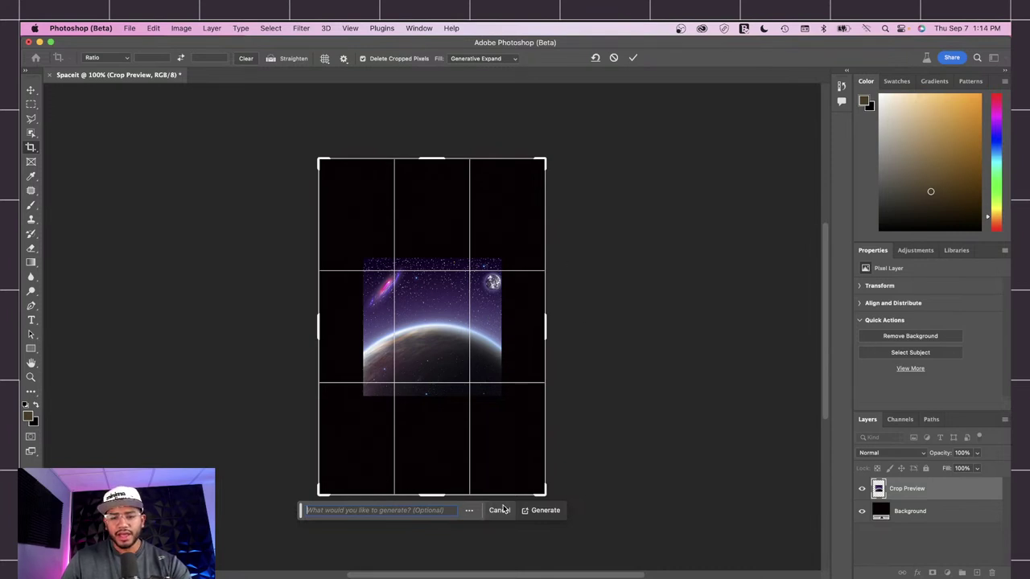
click(545, 511)
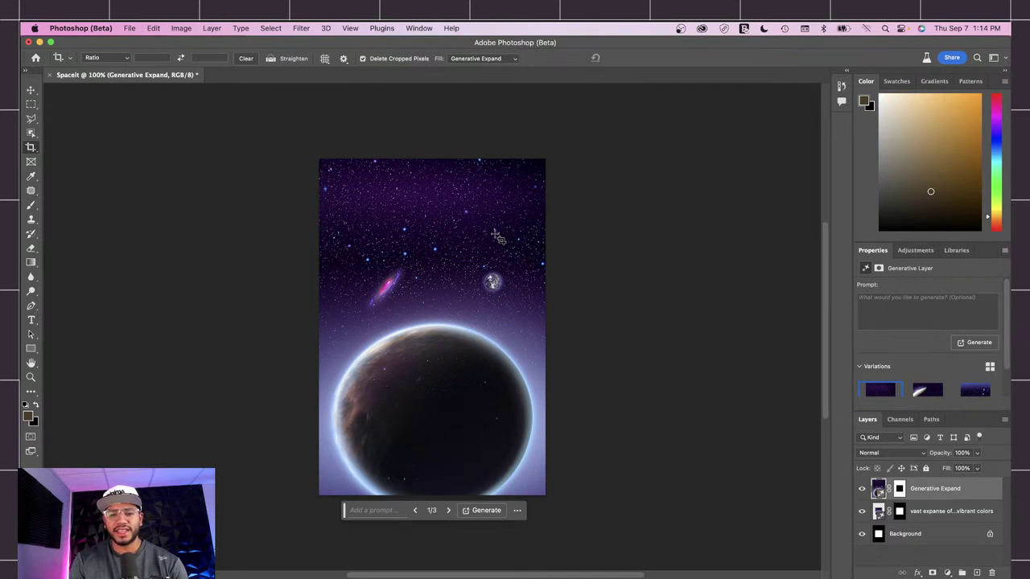
Compare the three expansion variations, then undo the Generative Expand.
click(449, 510)
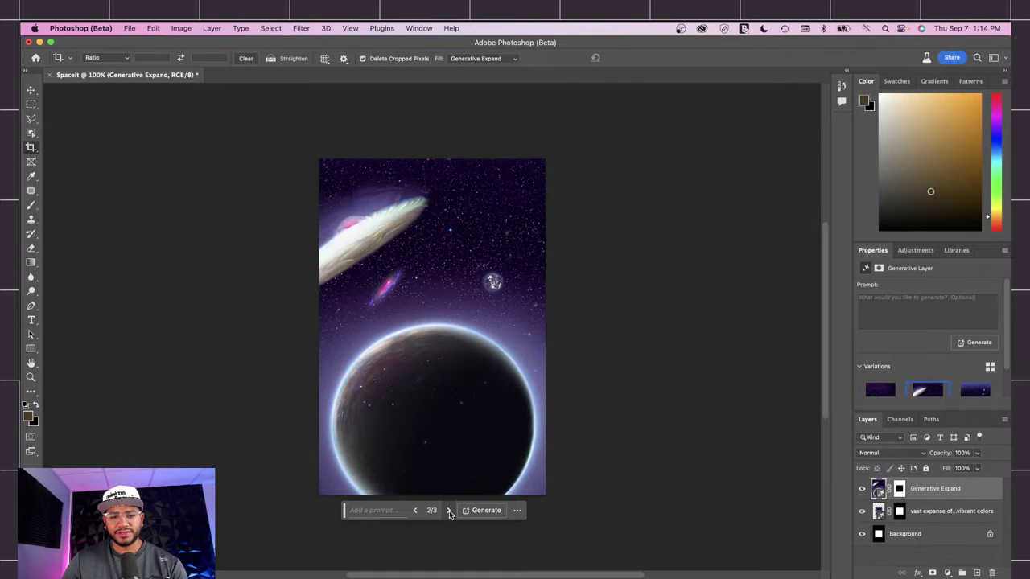
click(449, 510)
click(449, 511)
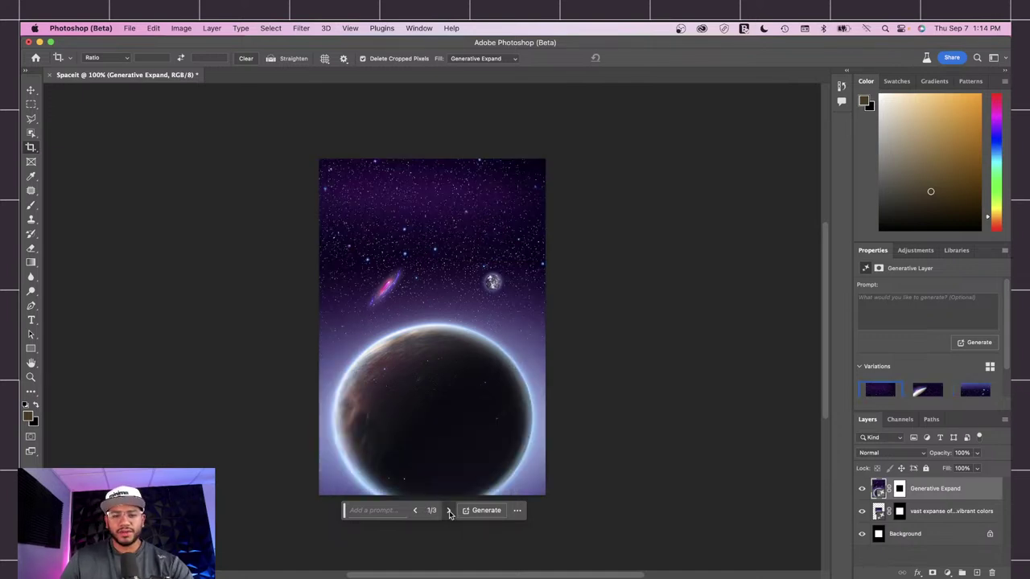
click(449, 511)
click(449, 511)
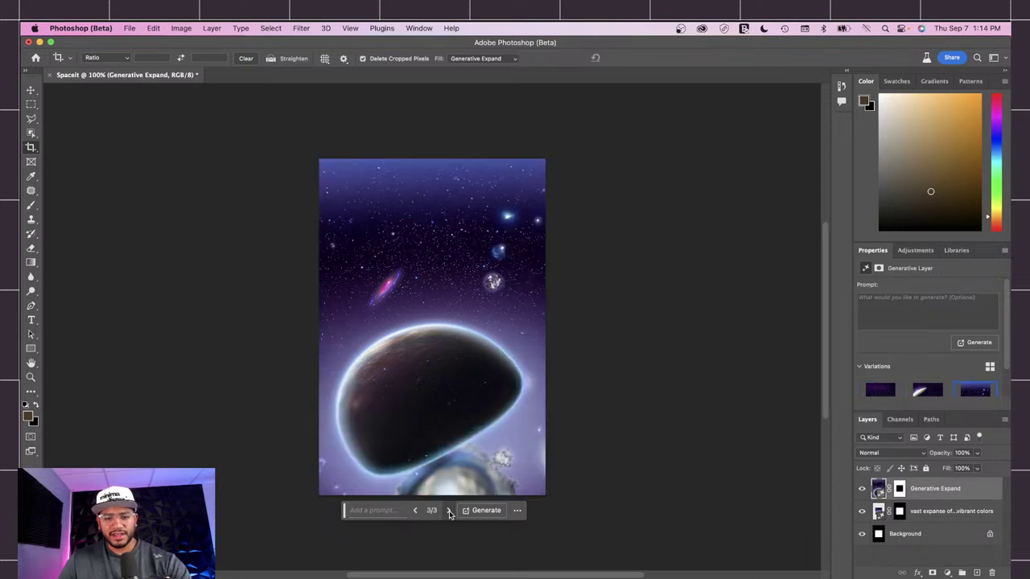
click(449, 511)
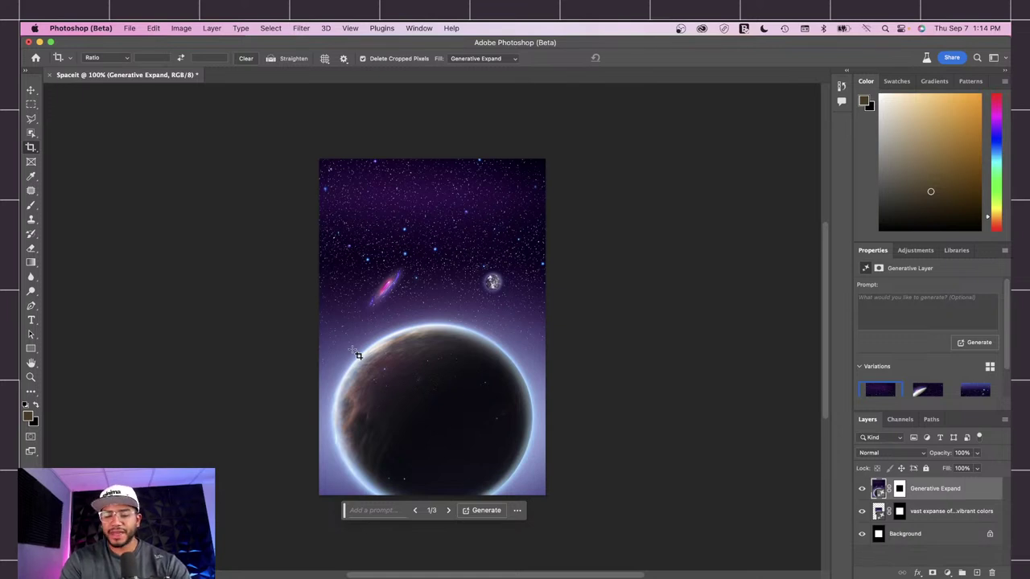
key(super+z)
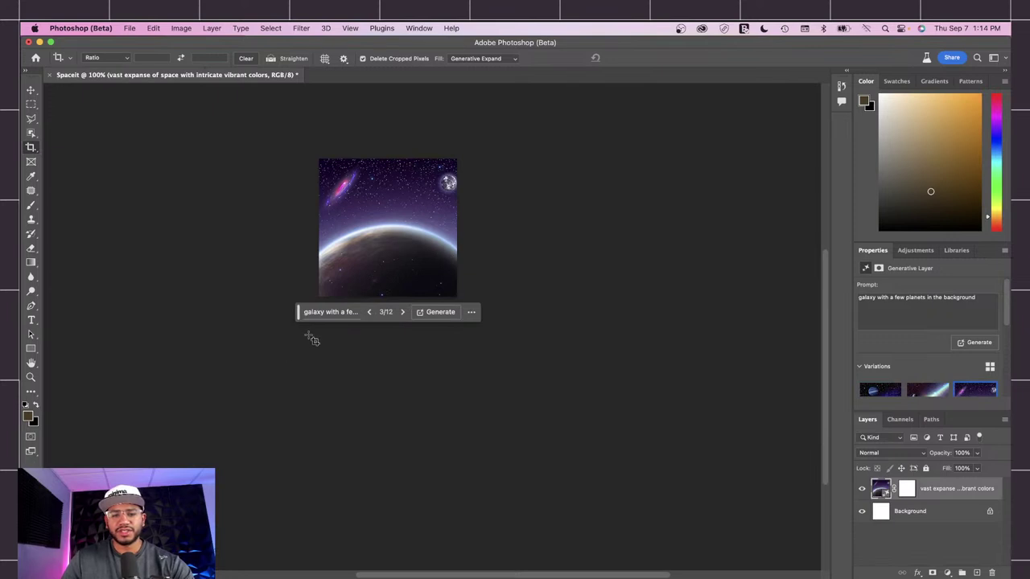
Regenerate the layer from the prompt 'space with intricate colors'.
click(341, 314)
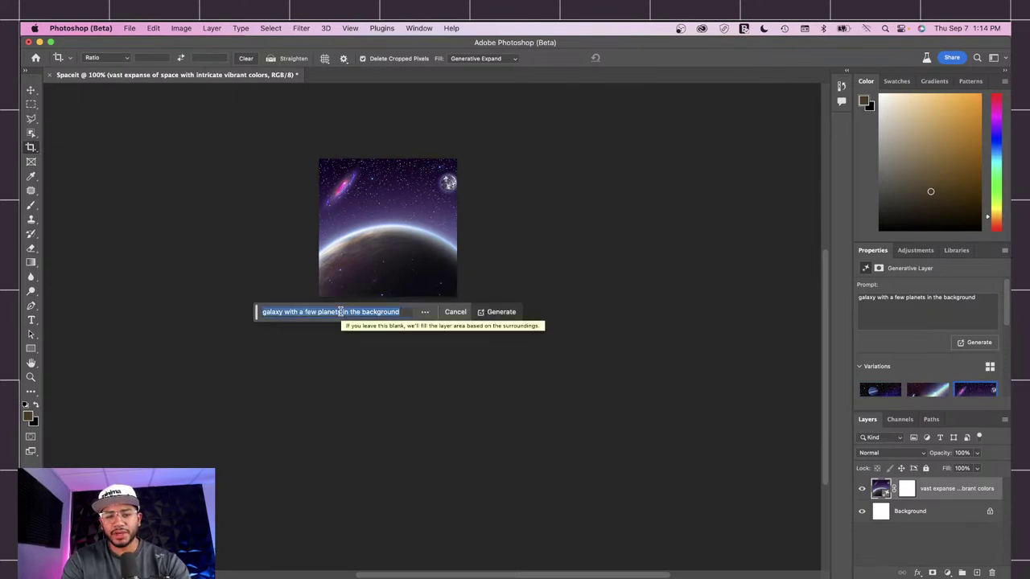
key(BackSpace)
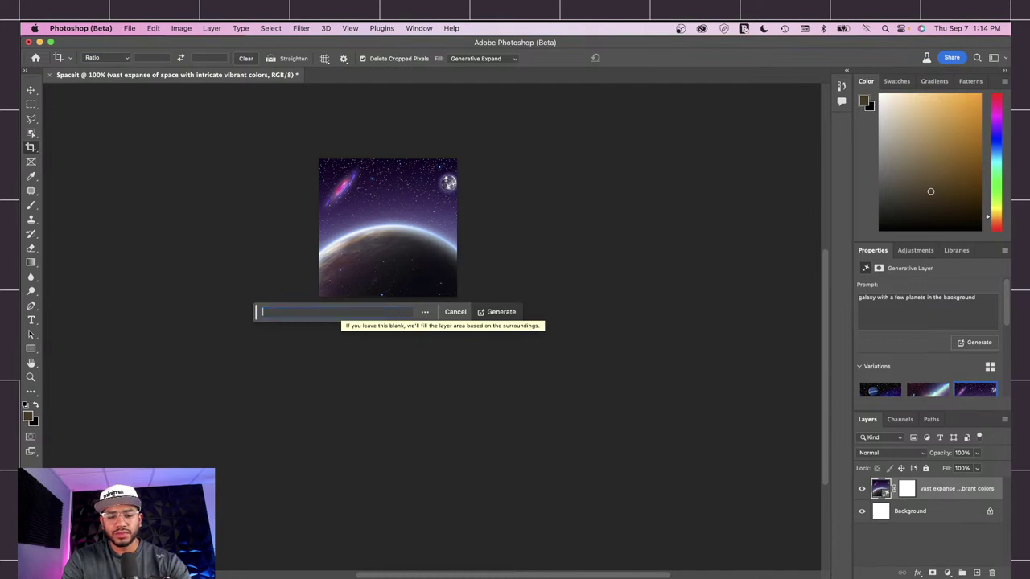
text(space)
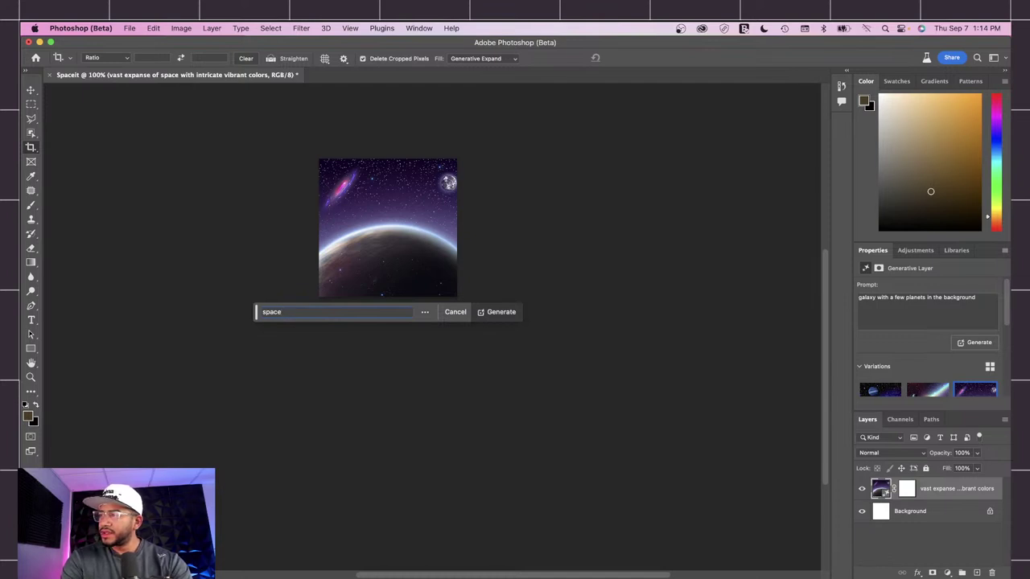
text(wi)
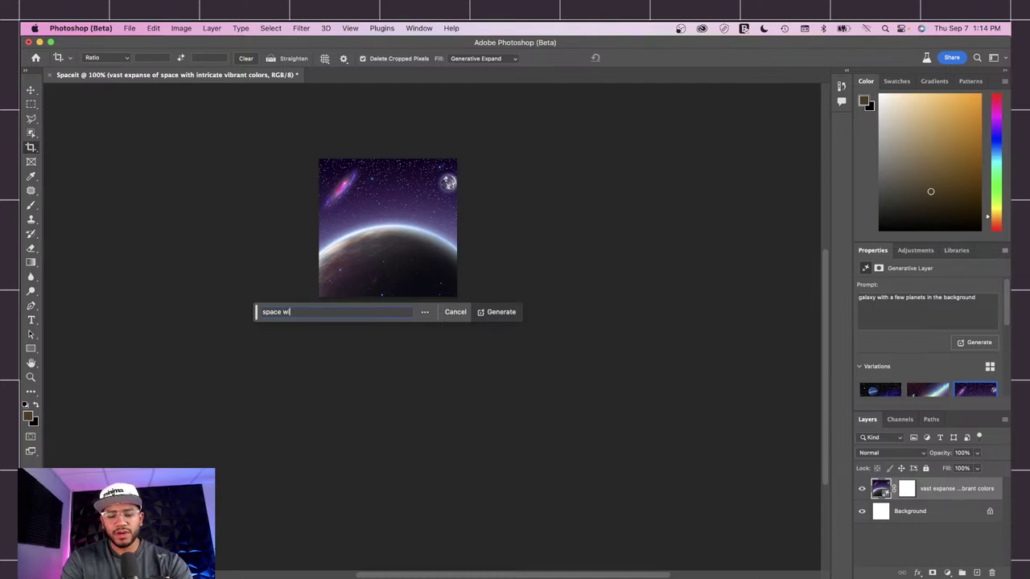
text(th in)
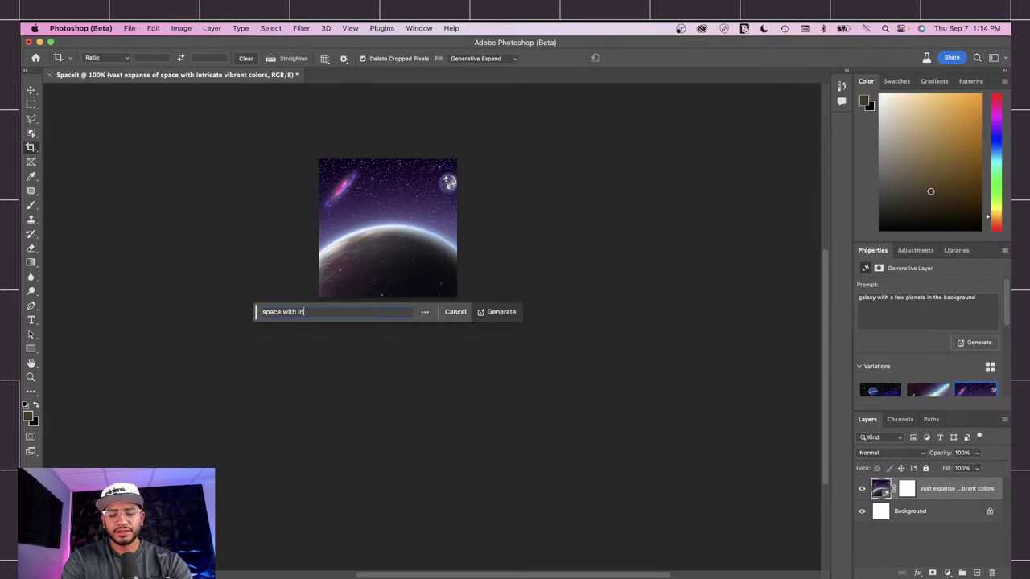
text(tricate)
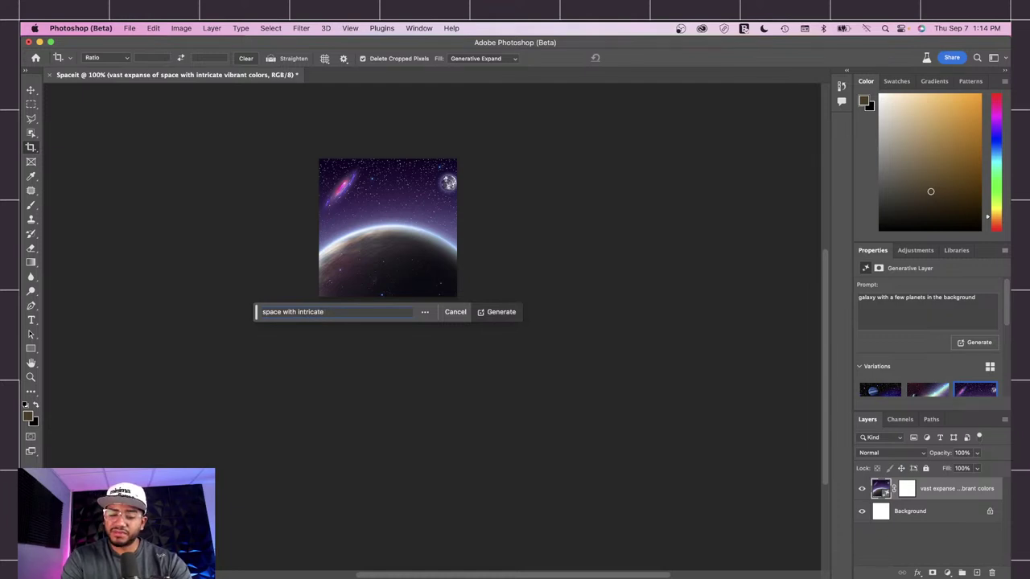
text( colors)
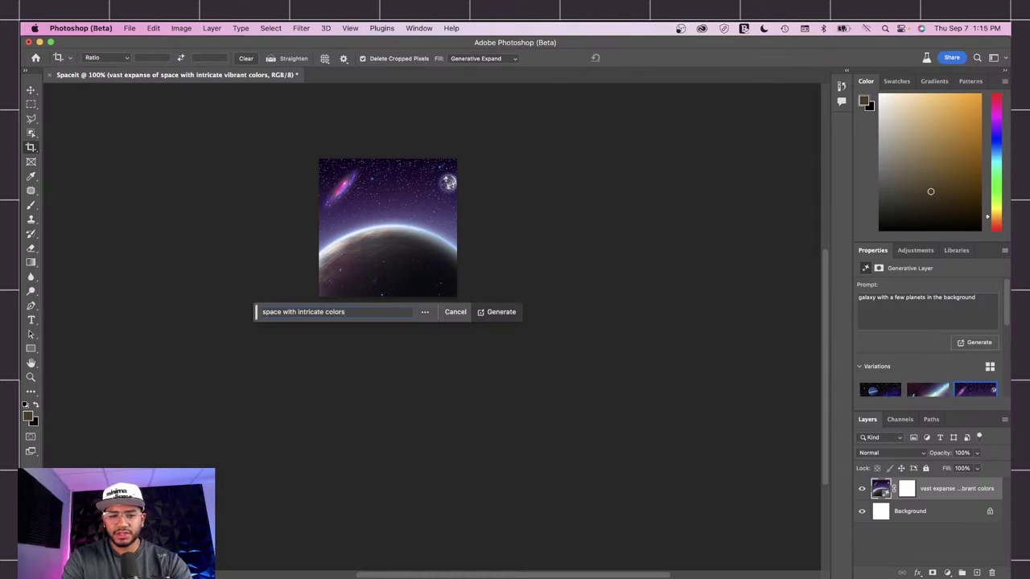
key(Return)
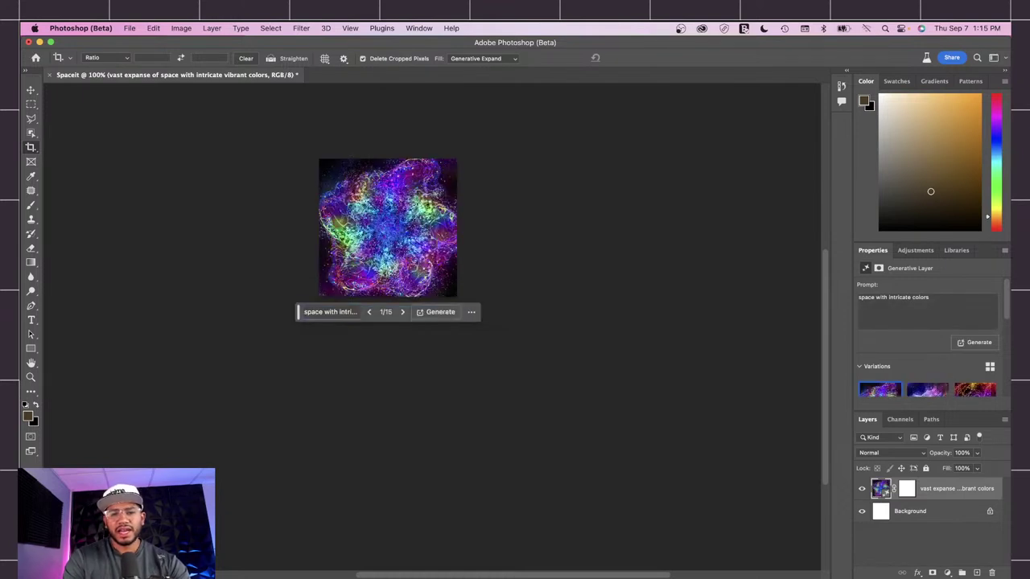
Browse to the third of fifteen variations, the rainbow swirl.
click(402, 312)
click(403, 312)
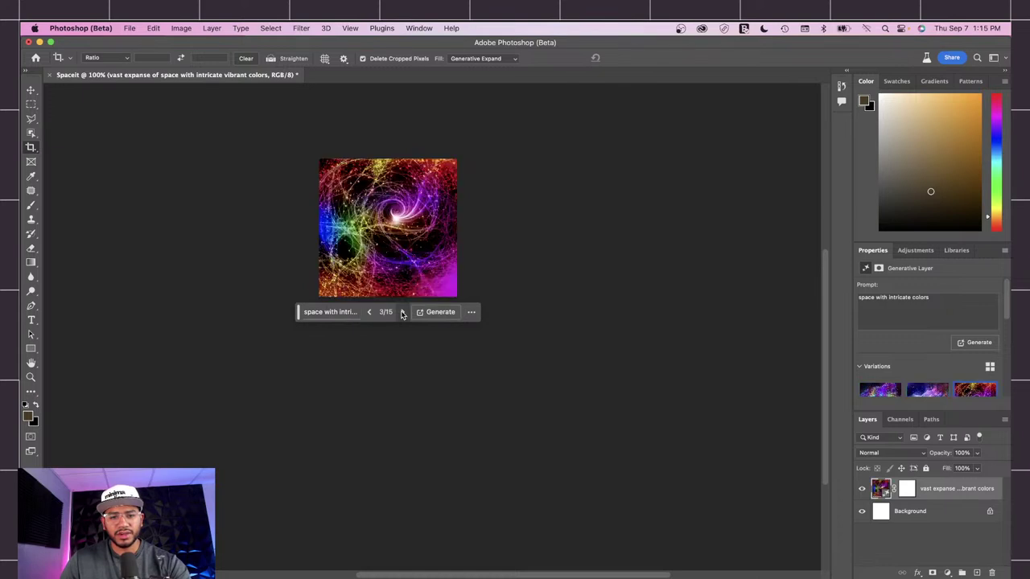
click(352, 312)
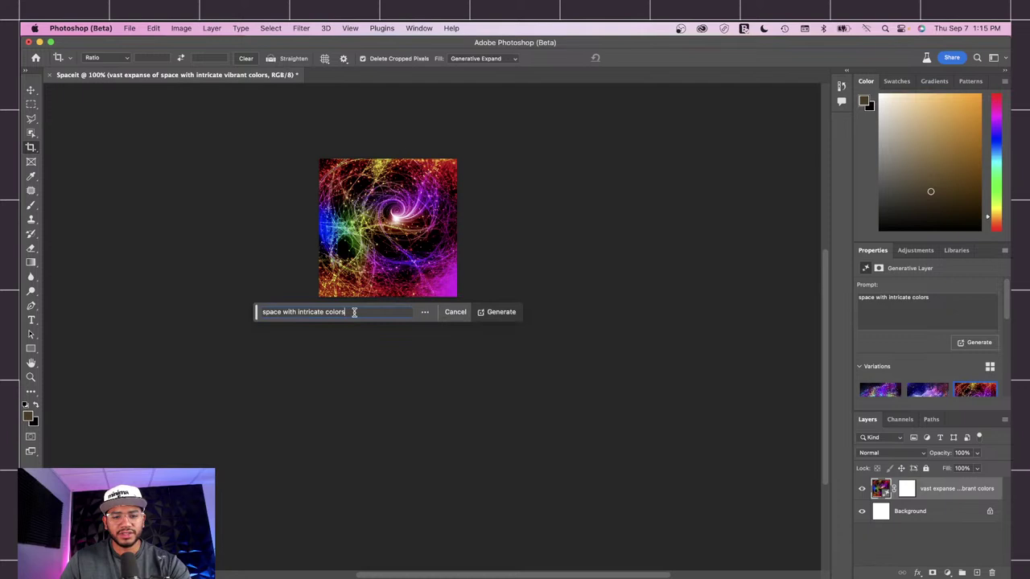
Reword the prompt to 'space abstract', regenerate, and view variation 3 of 18.
drag(356, 312, 283, 313)
key(BackSpace)
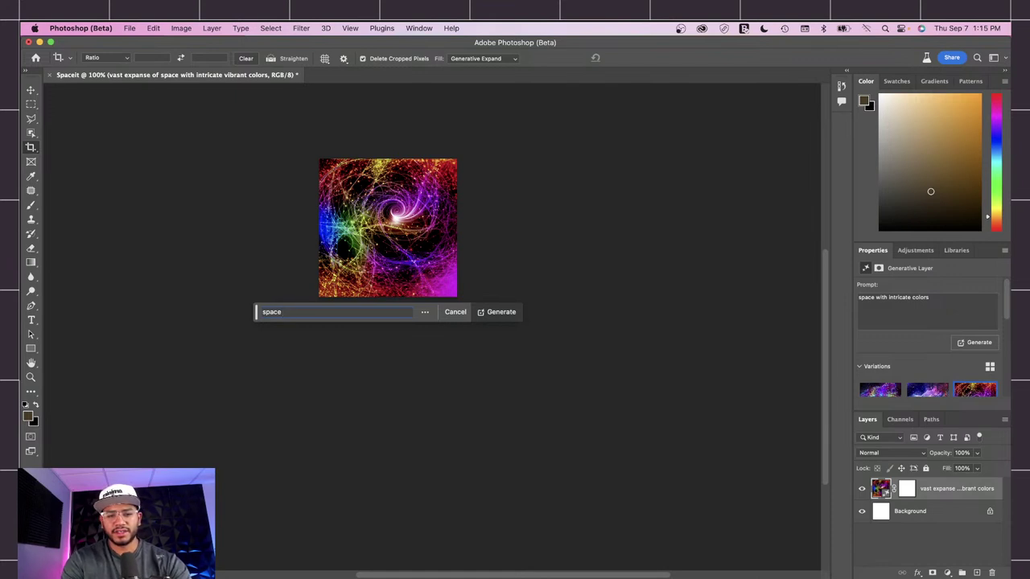
text(abstract)
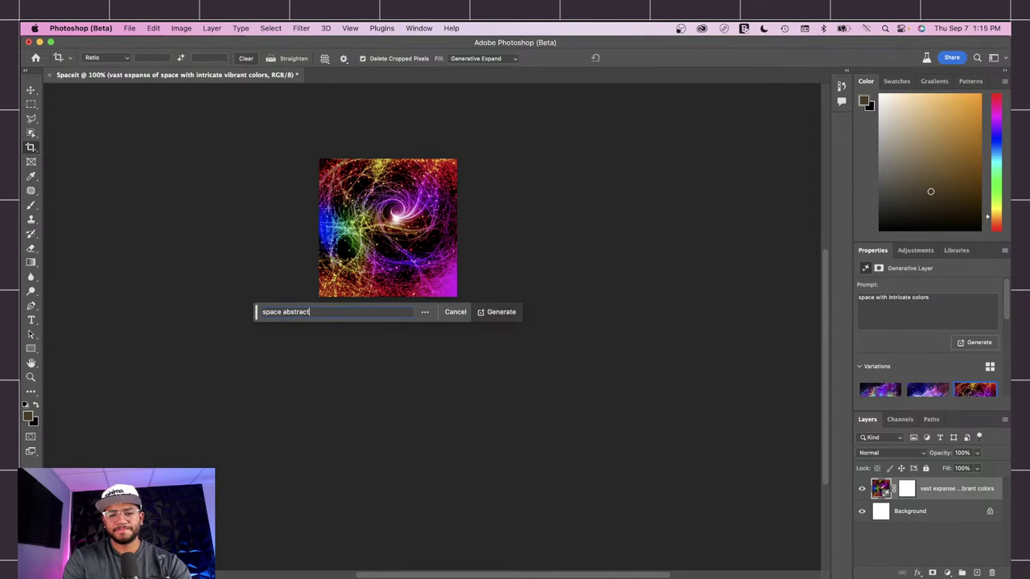
key(Return)
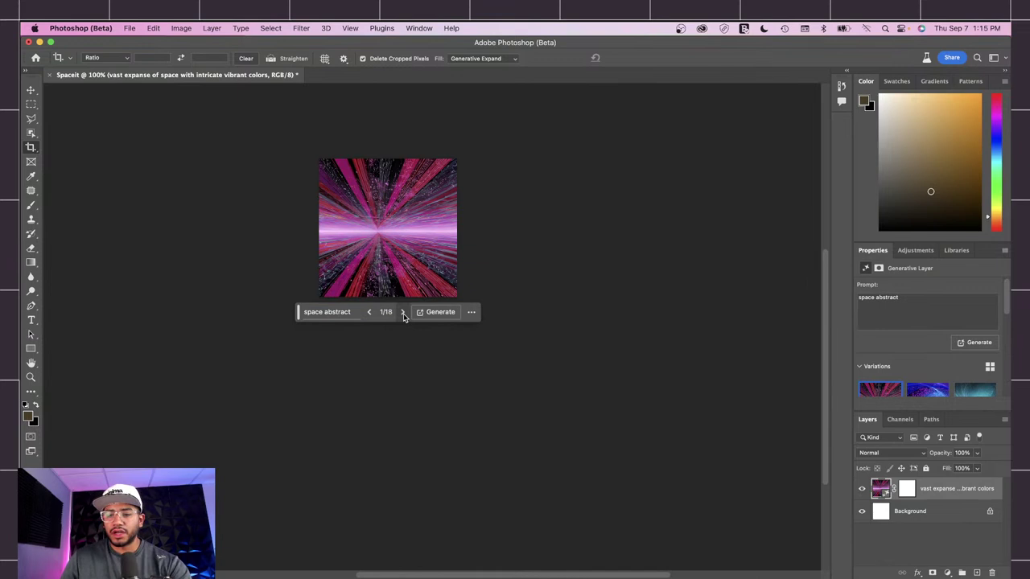
click(403, 313)
click(404, 313)
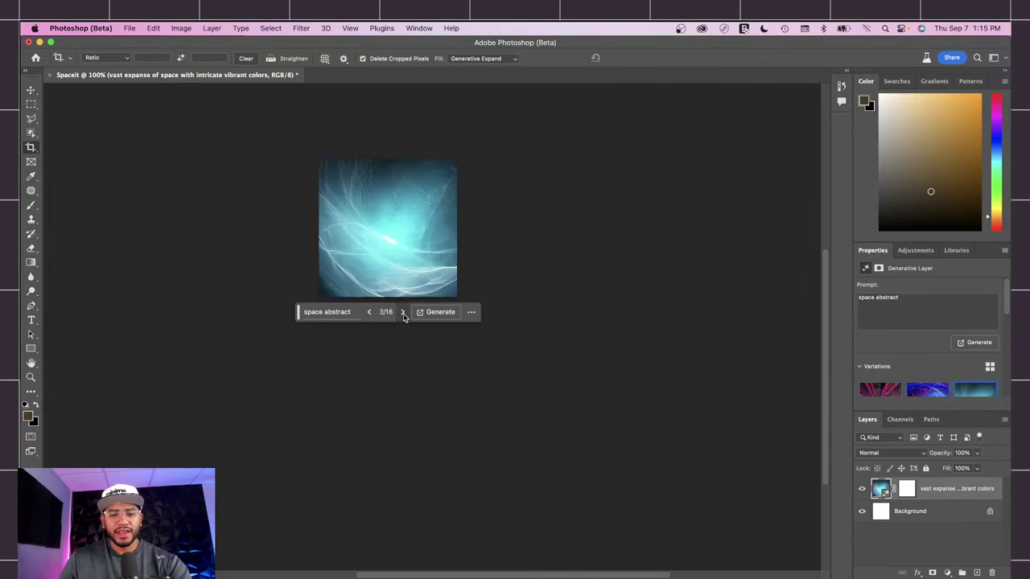
click(347, 312)
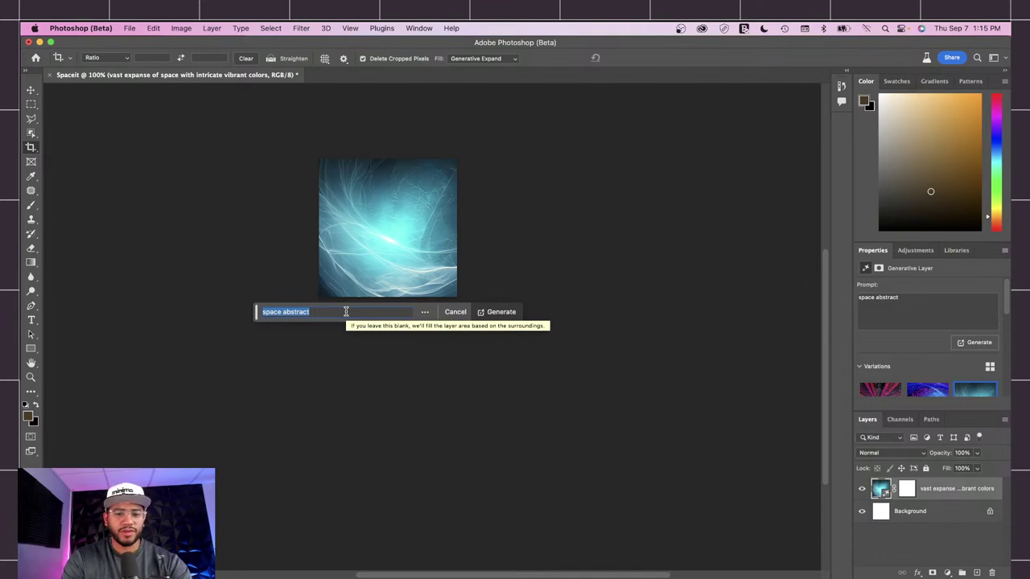
Replace the prompt with 'space galaxy' and generate new variations.
key(BackSpace)
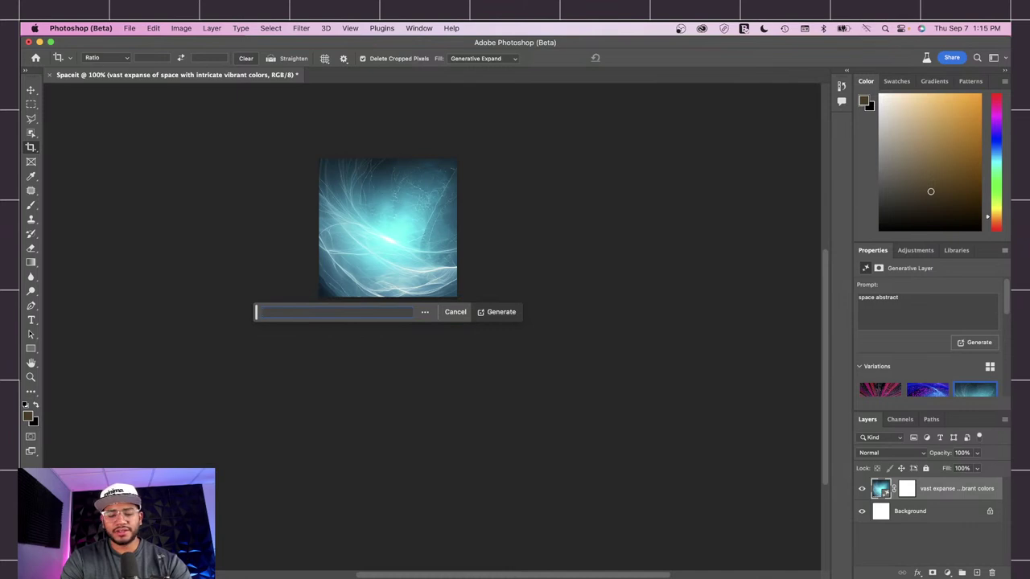
text(space)
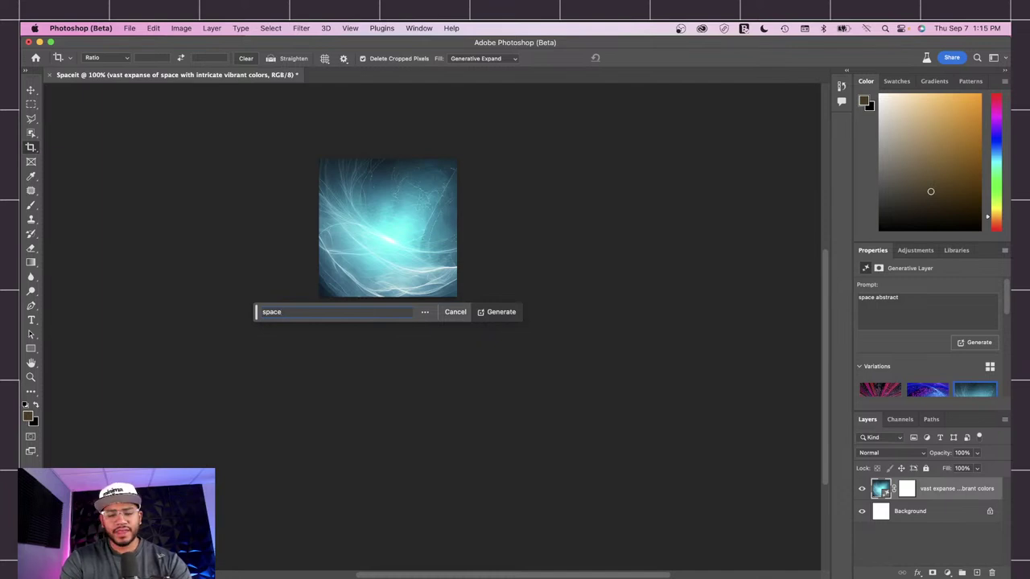
text( a)
key(BackSpace)
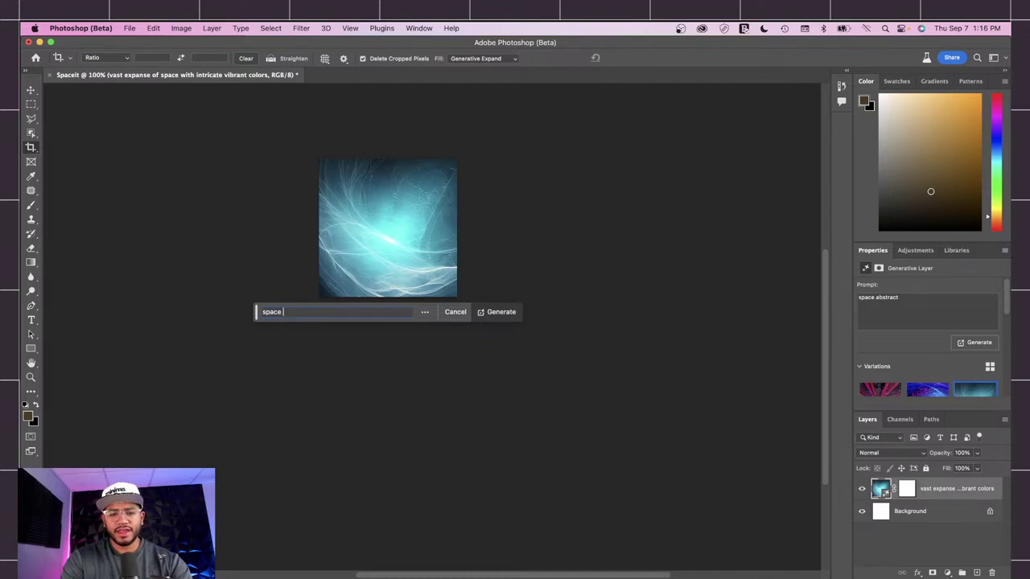
text(in)
key(BackSpace)
key(BackSpace)
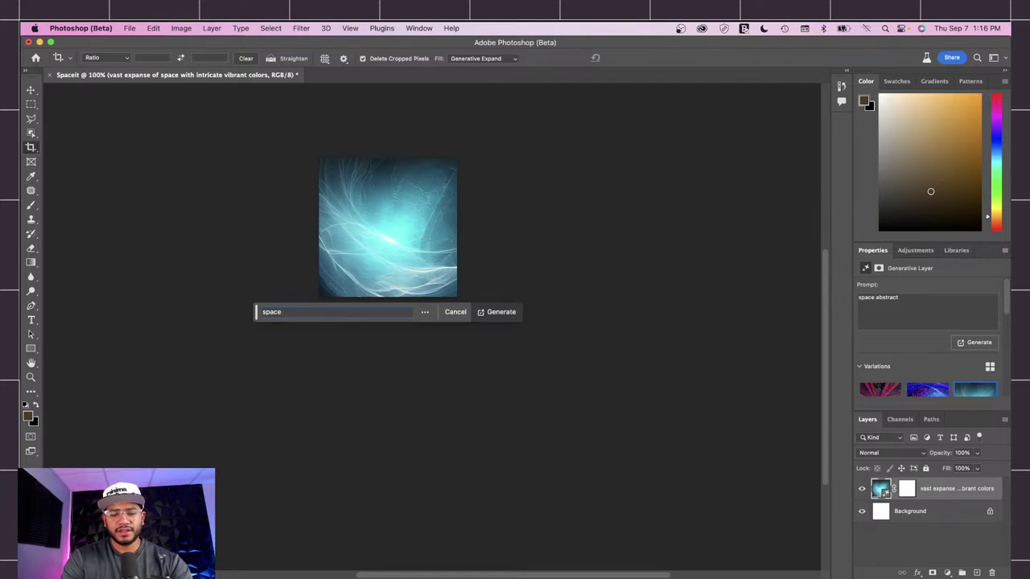
text(galaxy)
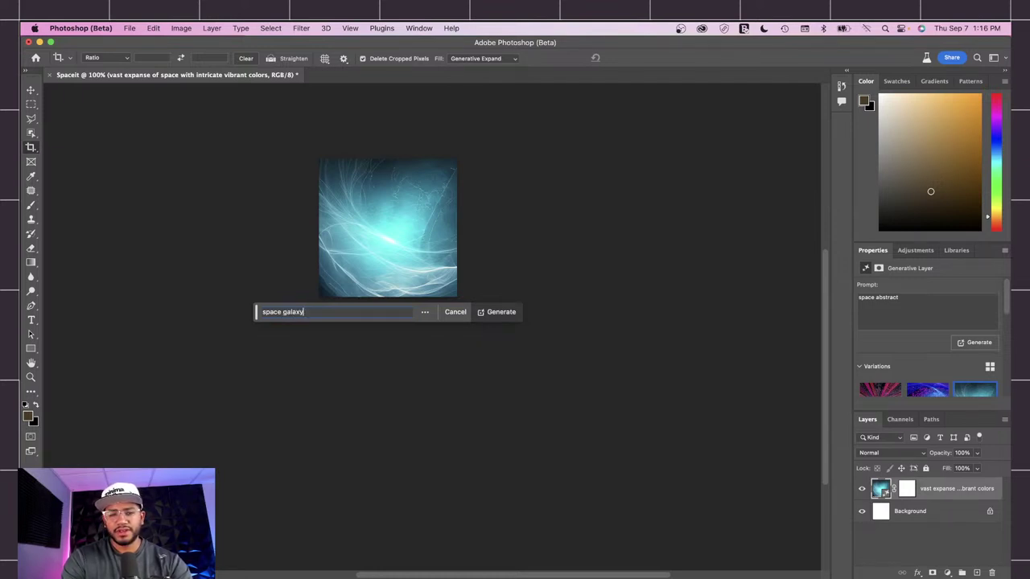
key(Return)
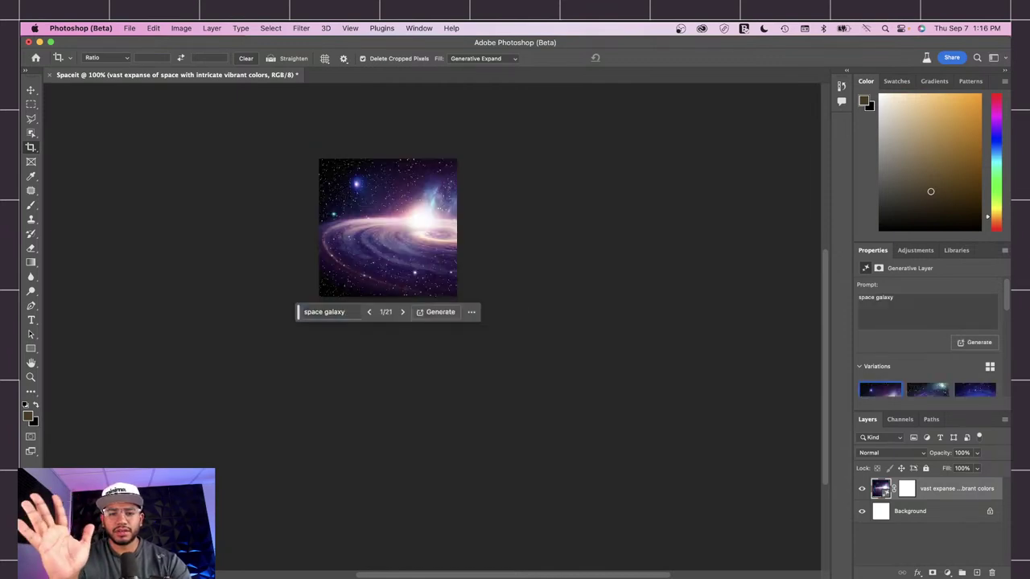
Settle on the first of 21 'space galaxy' variations, inspect it zoomed, and ready the Crop tool.
click(403, 312)
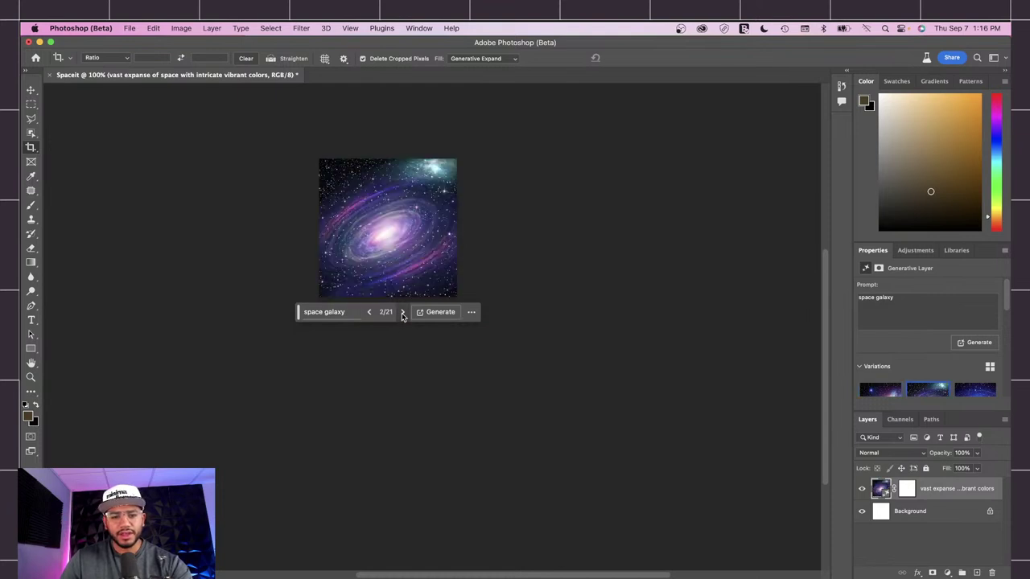
click(403, 312)
click(370, 313)
click(369, 313)
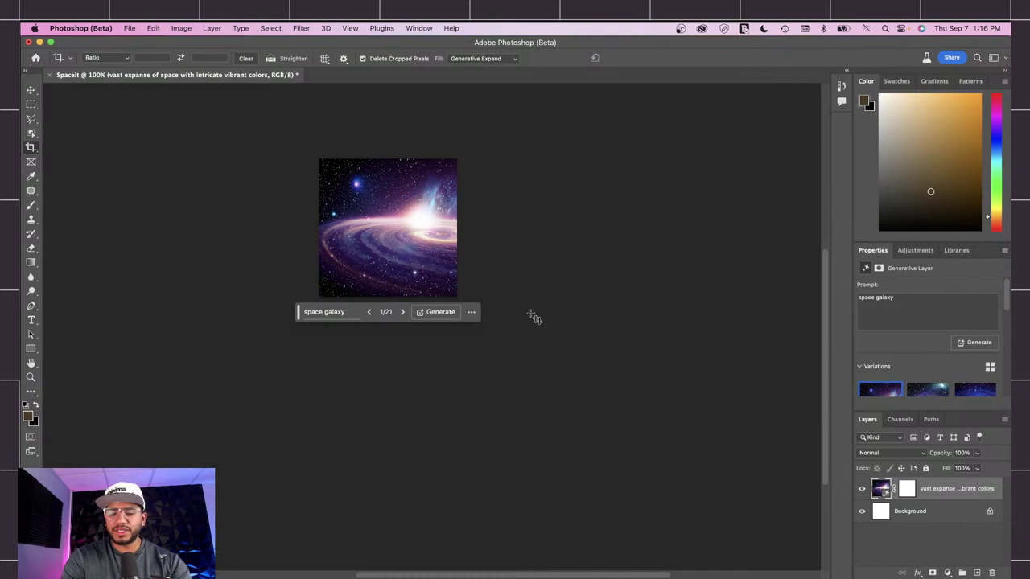
key(super+equal)
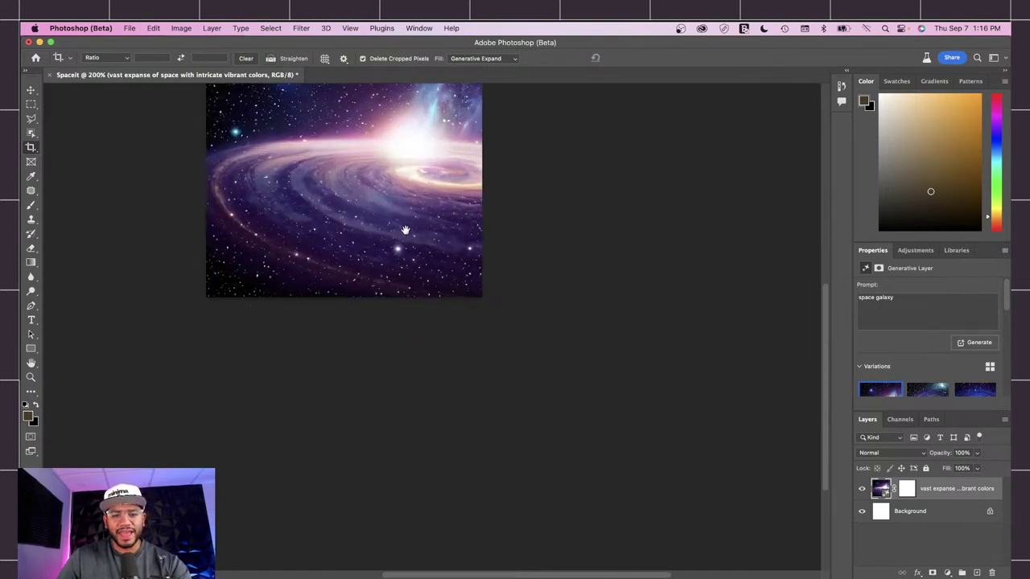
drag(405, 227, 487, 355)
key(super+minus)
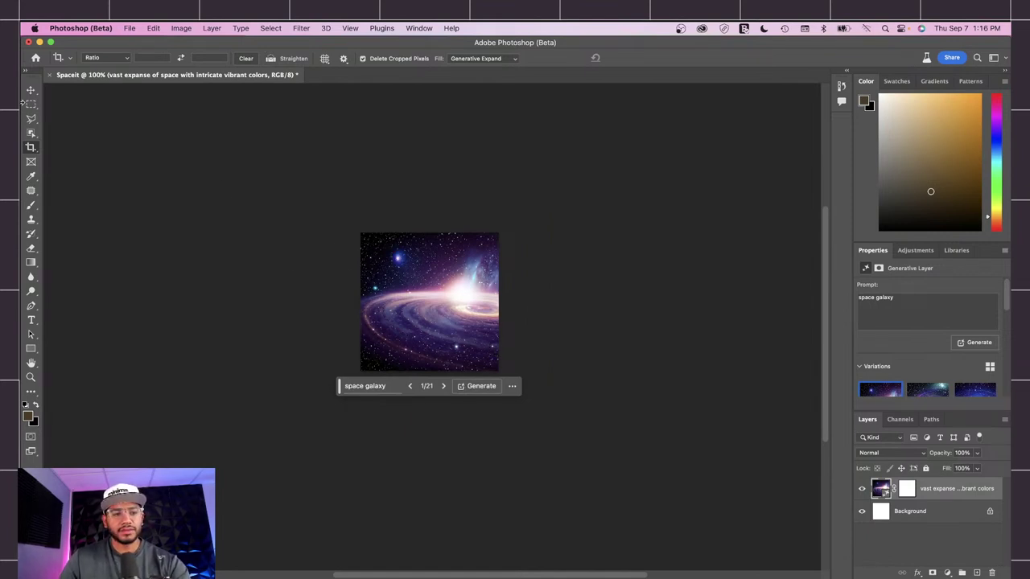
click(30, 90)
key(c)
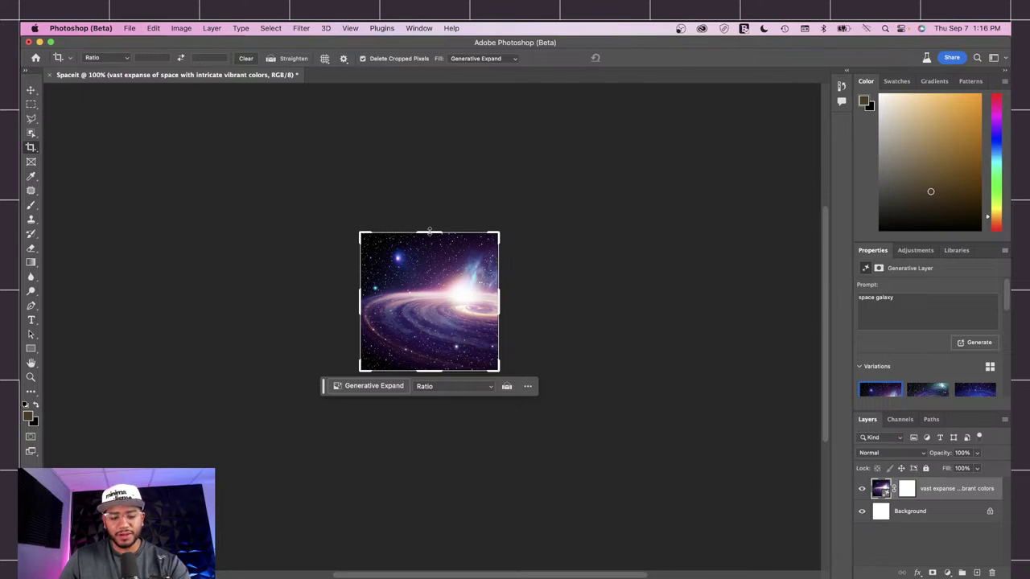
Expand the canvas taller and wider, then fill the new area with Generative Expand using an empty prompt.
drag(429, 232, 429, 138)
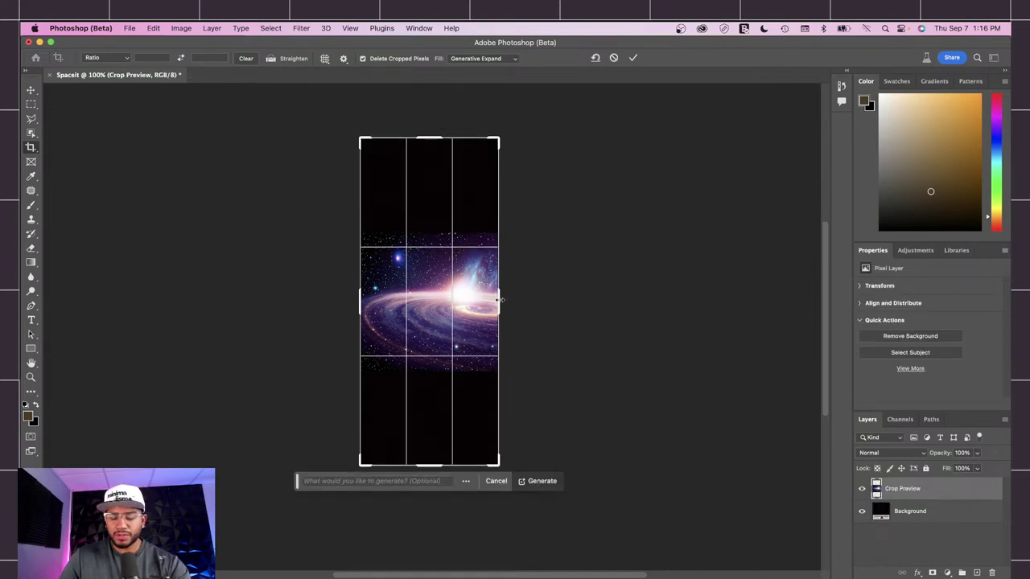
drag(499, 300, 534, 301)
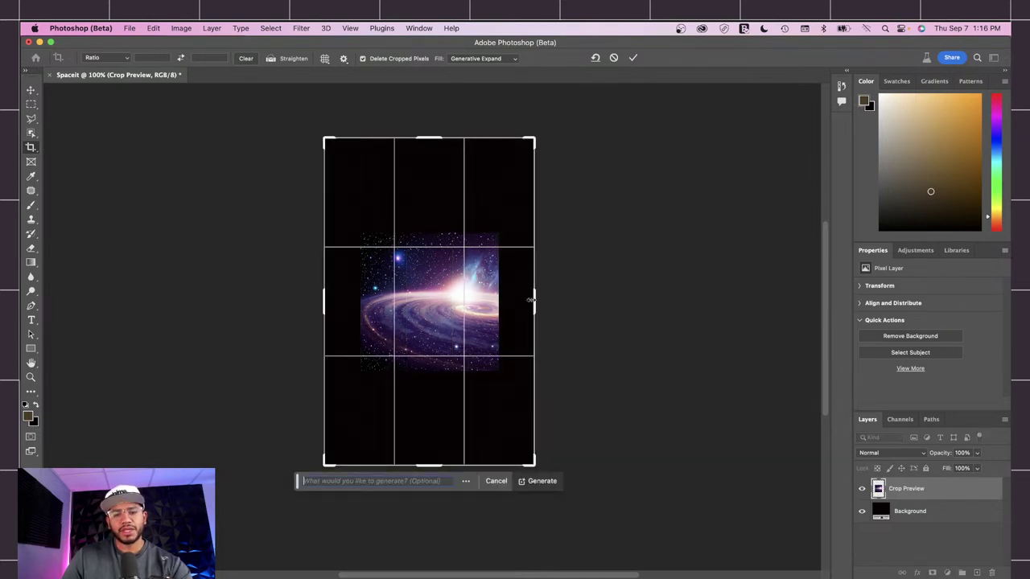
click(544, 481)
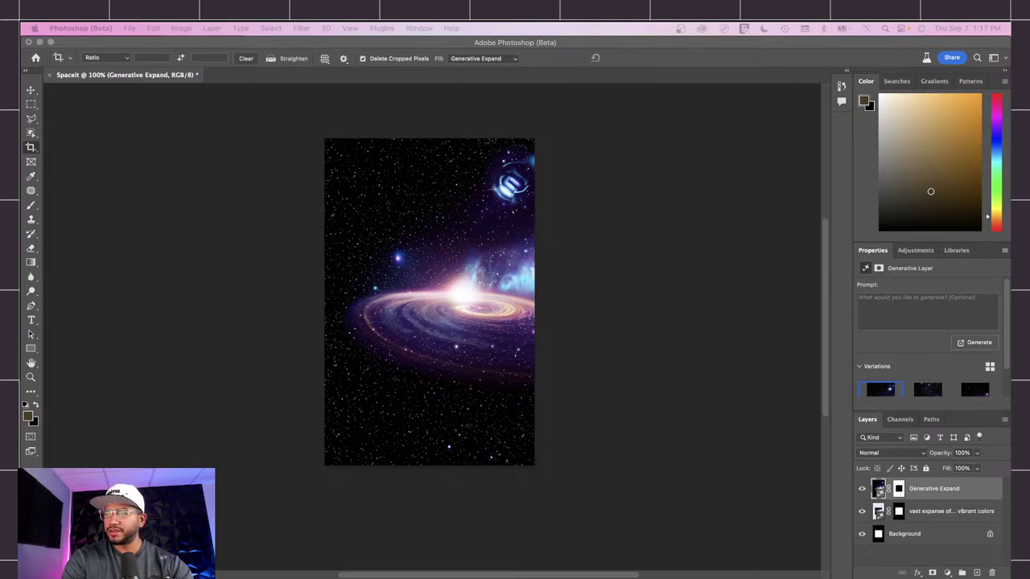
Switch to Generative Expand variation 3/3, the dark starfield, and zoom to 200%.
click(446, 338)
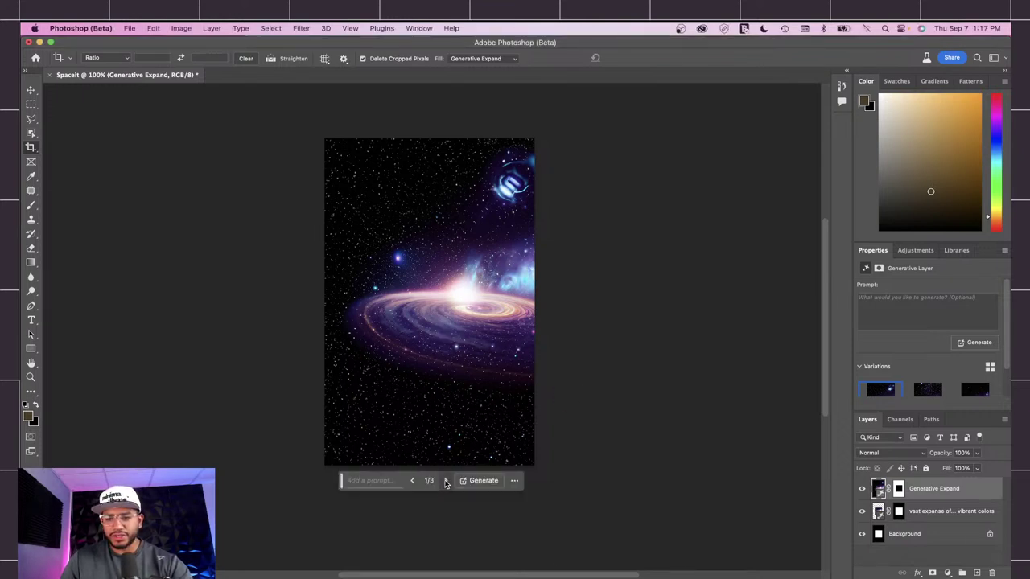
click(446, 480)
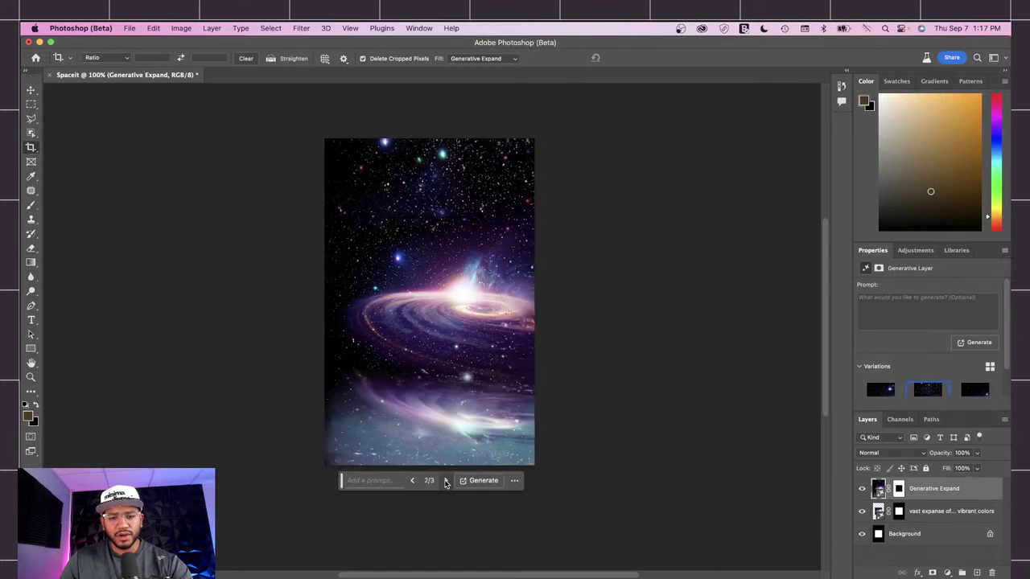
click(445, 481)
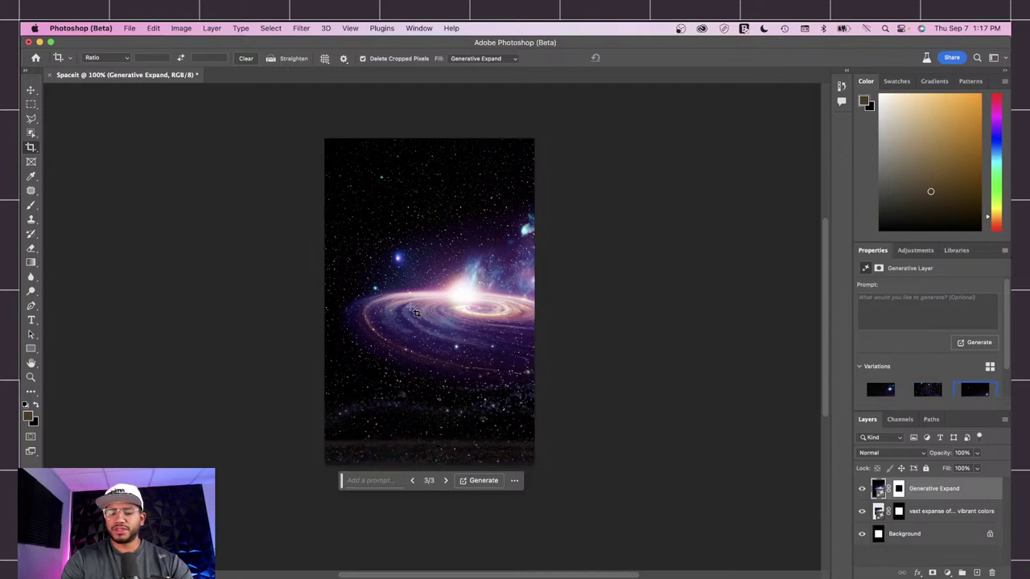
key(super+equal)
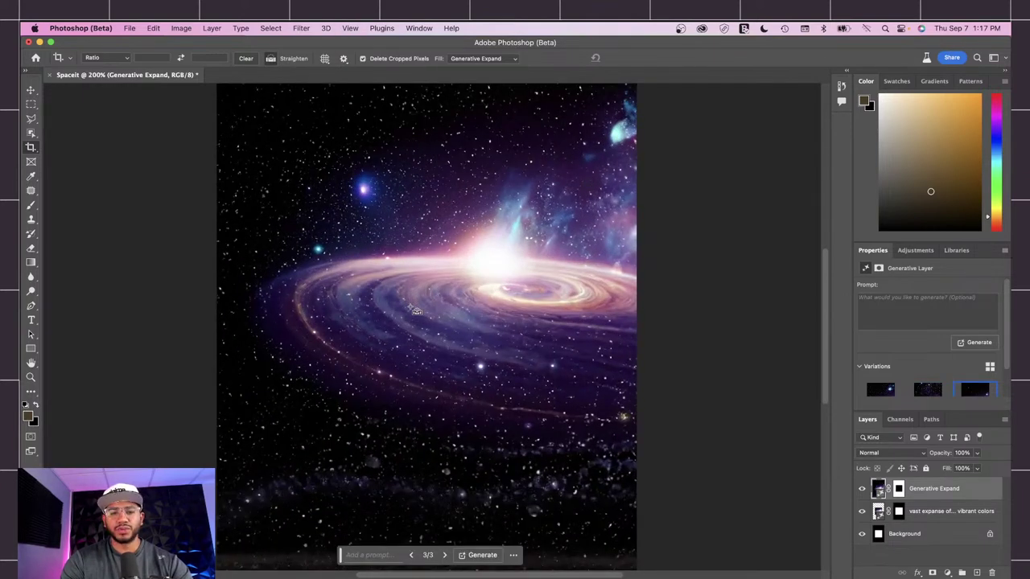
click(30, 90)
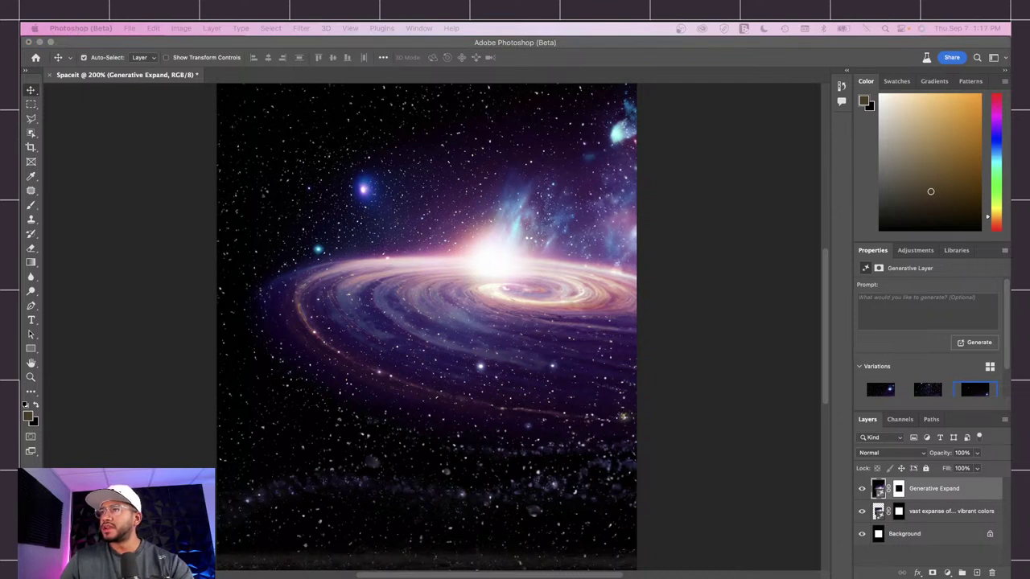
Place the rock SPACEIT title PNG below the galaxy, scale it to 602 × 220 px, and add a layer mask.
drag(1029, 270, 394, 317)
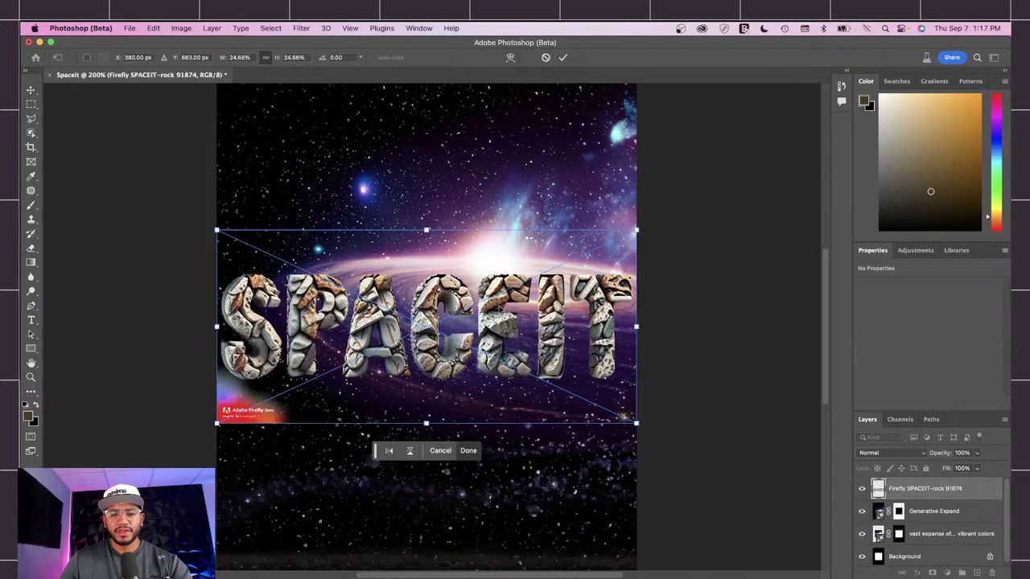
drag(499, 297, 499, 358)
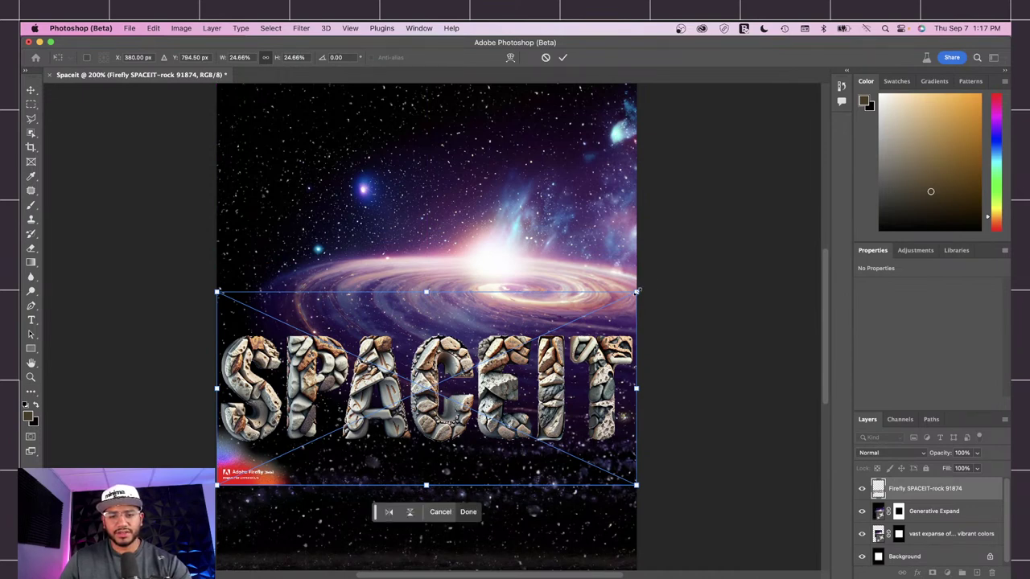
drag(636, 291, 599, 322)
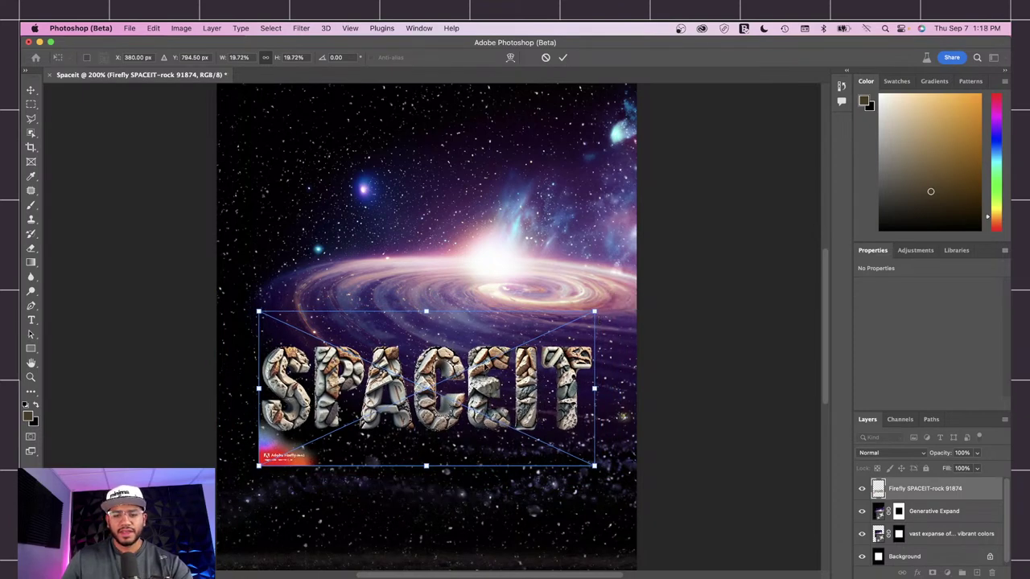
key(Return)
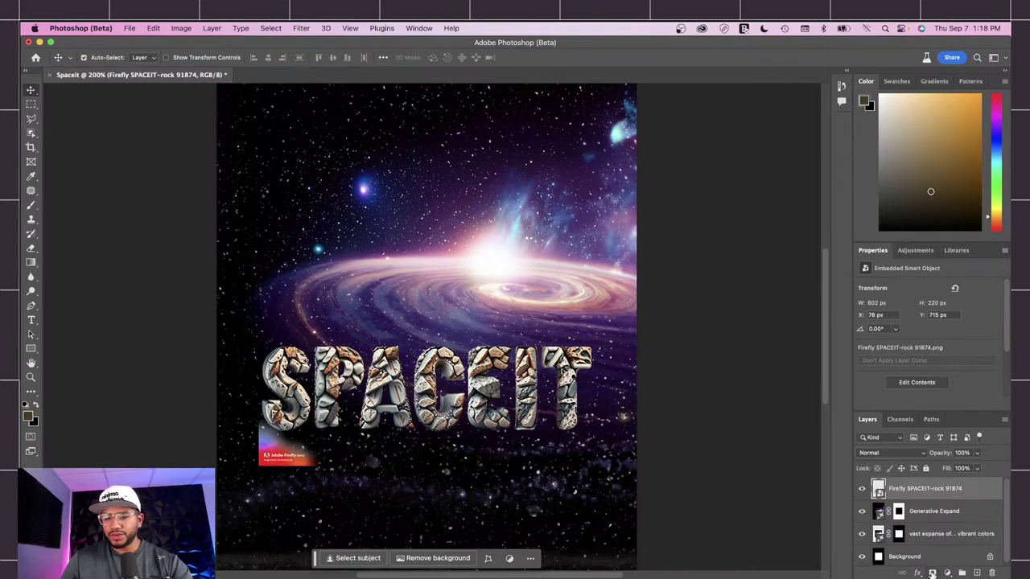
click(932, 573)
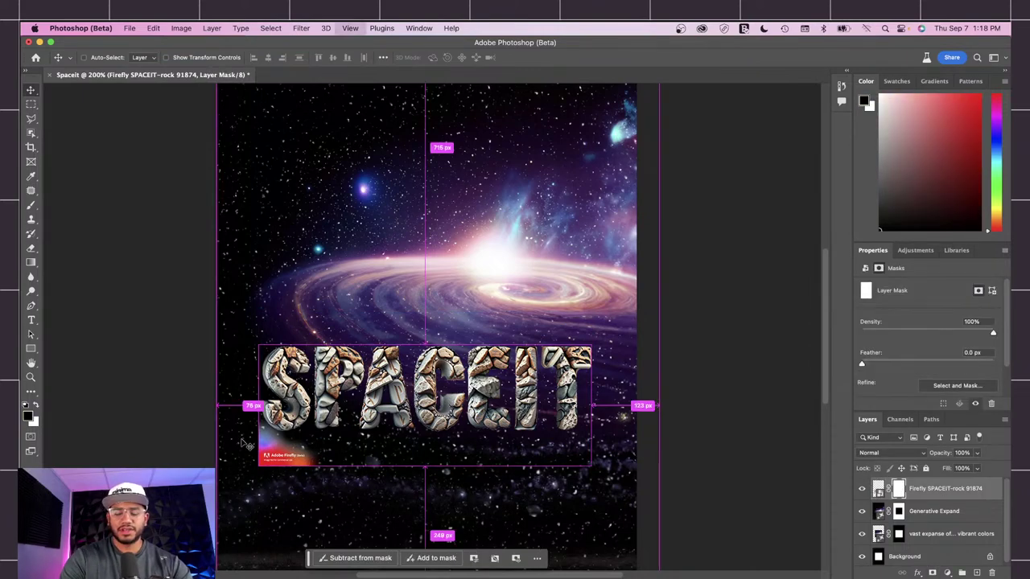
Brush out the Adobe Firefly watermark under the title on its layer mask with a small brush.
key(super+equal)
drag(261, 408, 319, 224)
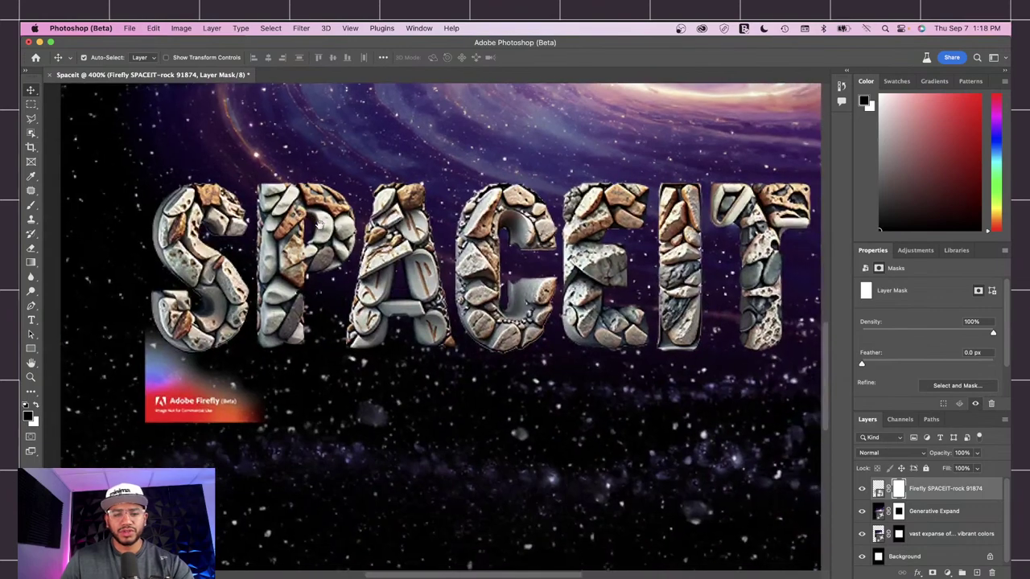
key(super+equal)
key(super+equal)
key(super+equal)
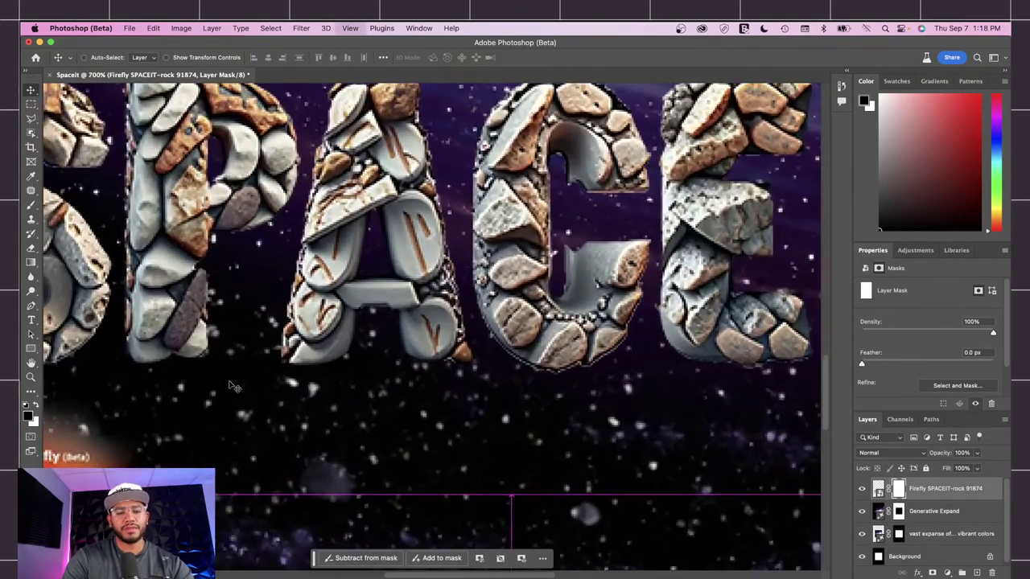
scroll(266, 378, down, 5)
scroll(266, 378, left, 5)
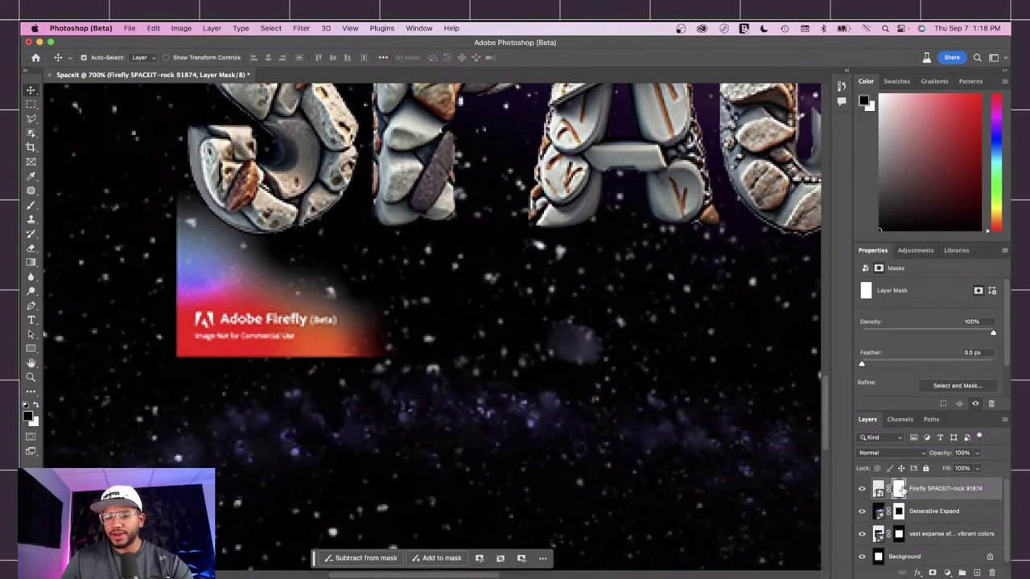
key(b)
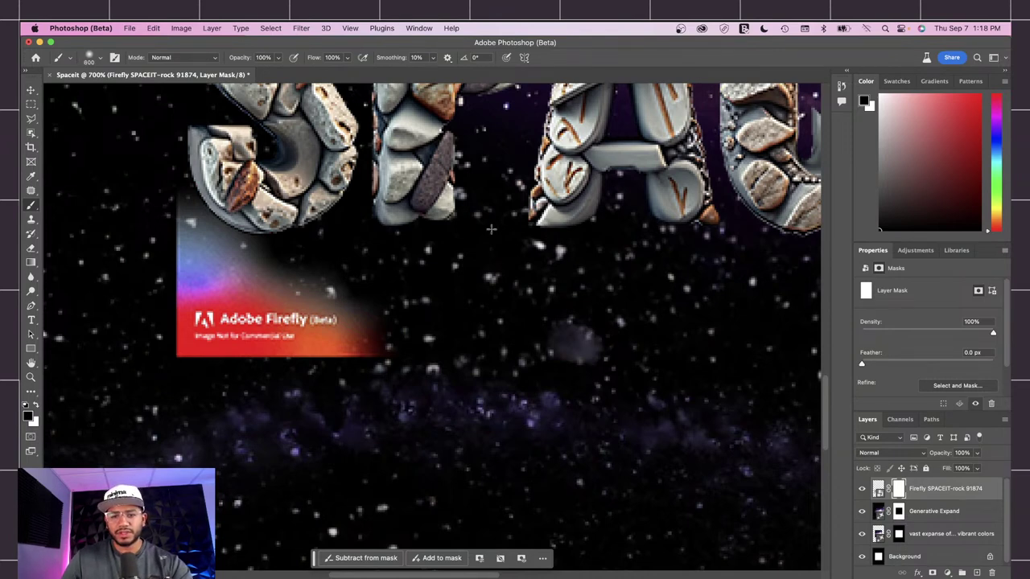
key(bracketleft)
key(bracketleft)
key(bracketleft)
key(bracketleft)
key(bracketleft)
key(bracketleft)
key(bracketleft)
key(bracketleft)
key(bracketleft)
key(bracketleft)
key(bracketleft)
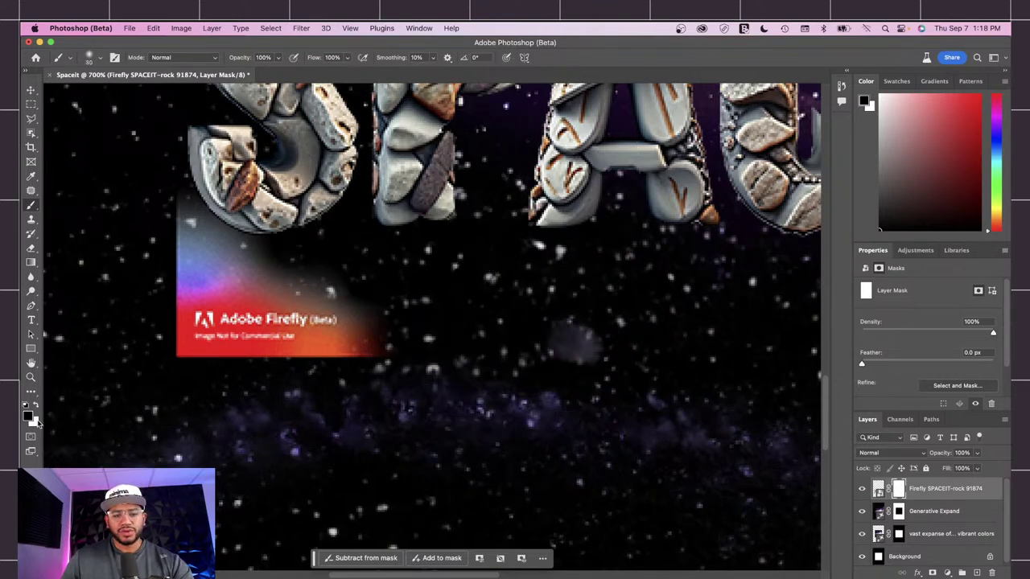
mouse_move(314, 349)
mouse_down()
mouse_move(379, 345)
mouse_move(187, 326)
mouse_move(356, 317)
mouse_move(202, 333)
mouse_up()
mouse_move(356, 310)
mouse_down()
mouse_move(287, 293)
mouse_move(213, 298)
mouse_move(165, 271)
mouse_move(323, 290)
mouse_move(227, 268)
mouse_move(170, 222)
mouse_move(220, 246)
mouse_up()
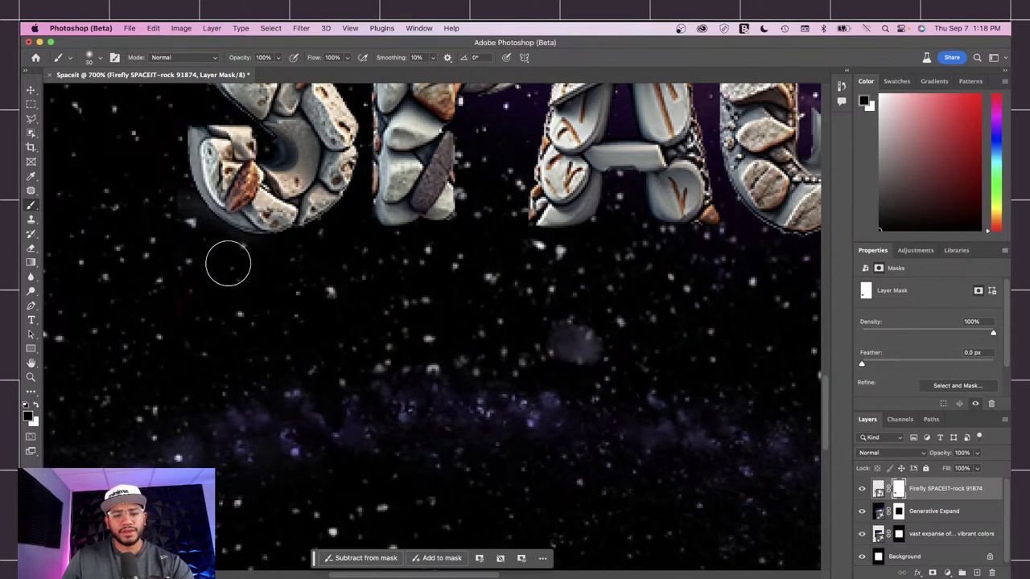
key(bracketleft)
key(bracketleft)
key(bracketleft)
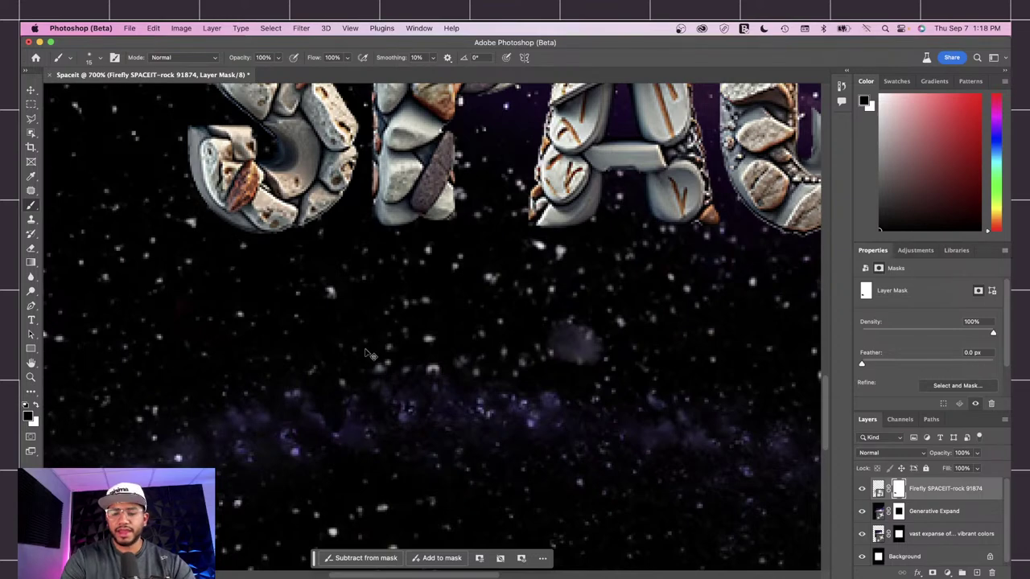
key(super+minus)
key(super+minus)
key(super+minus)
key(super+minus)
key(super+minus)
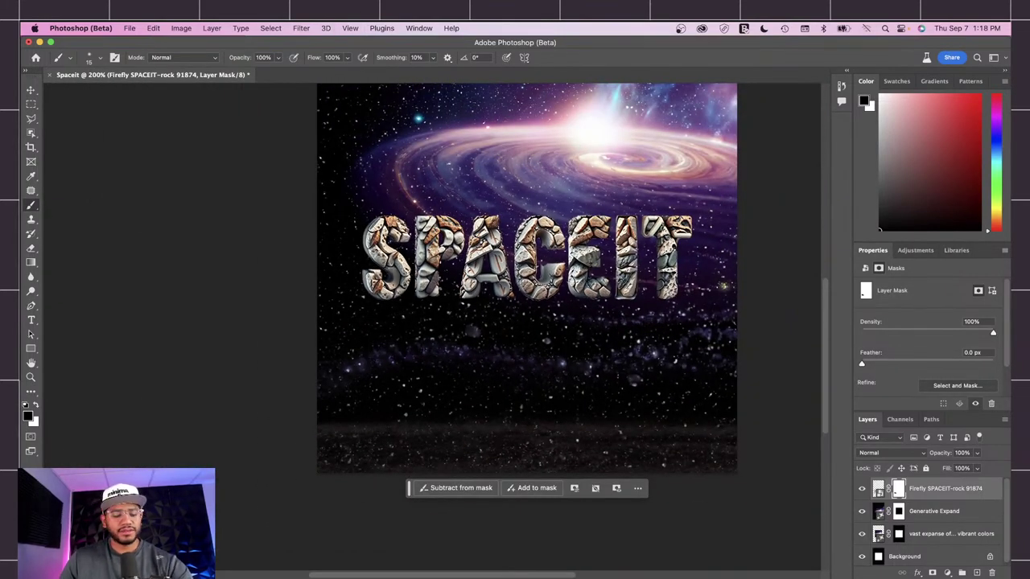
Draw a rectangular marquee from the galaxy ring down to the poster's bottom edge.
drag(563, 266, 488, 356)
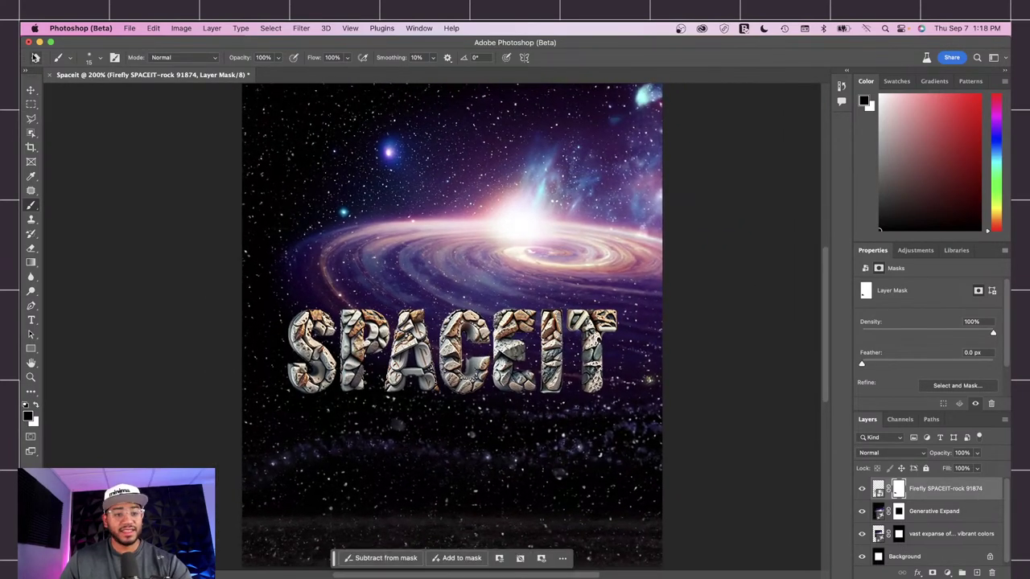
click(30, 104)
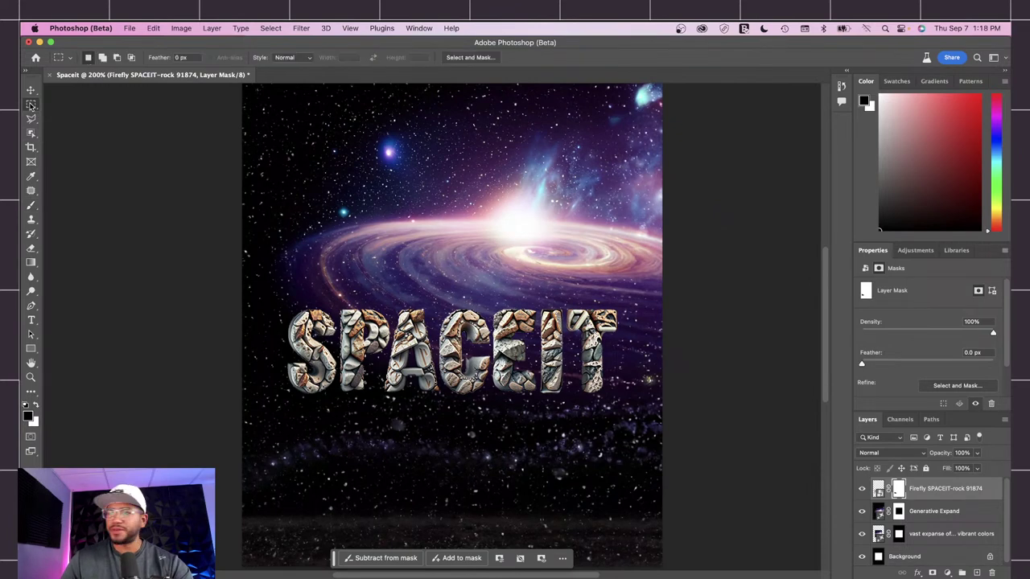
key(super+minus)
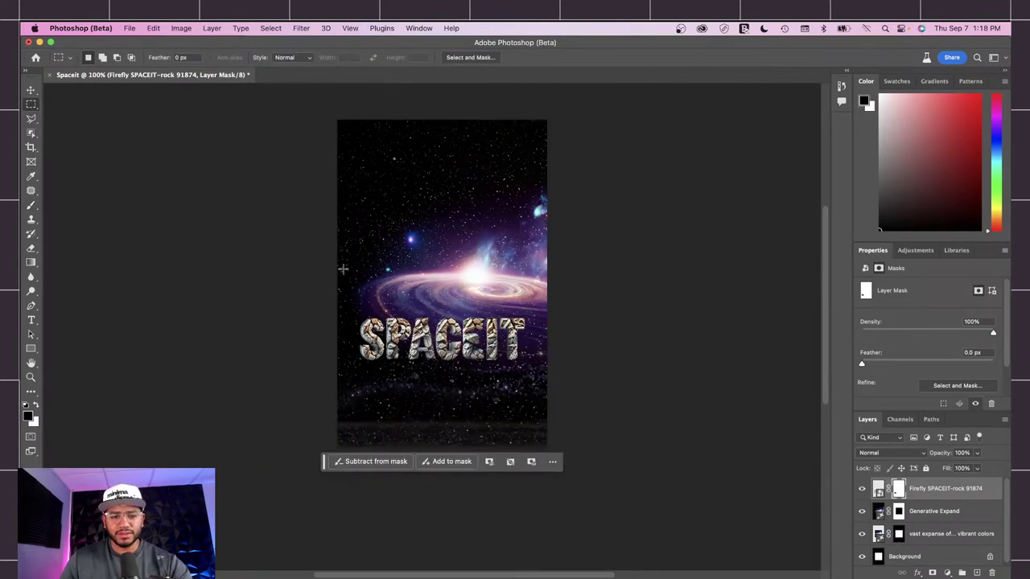
drag(335, 271, 563, 466)
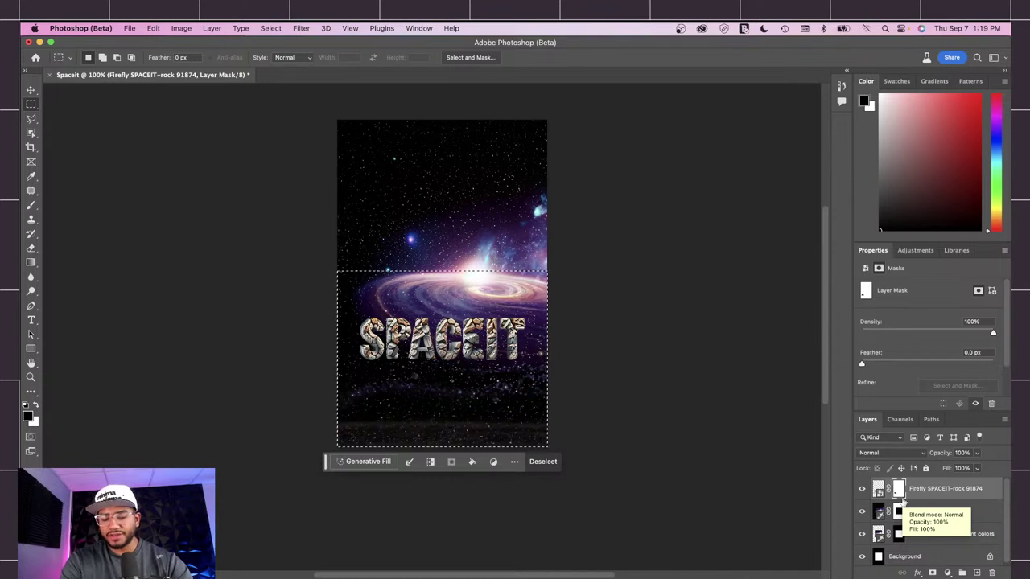
Create a new layer named gradient and move it beneath the SPACEIT title layer.
key(super+shift+n)
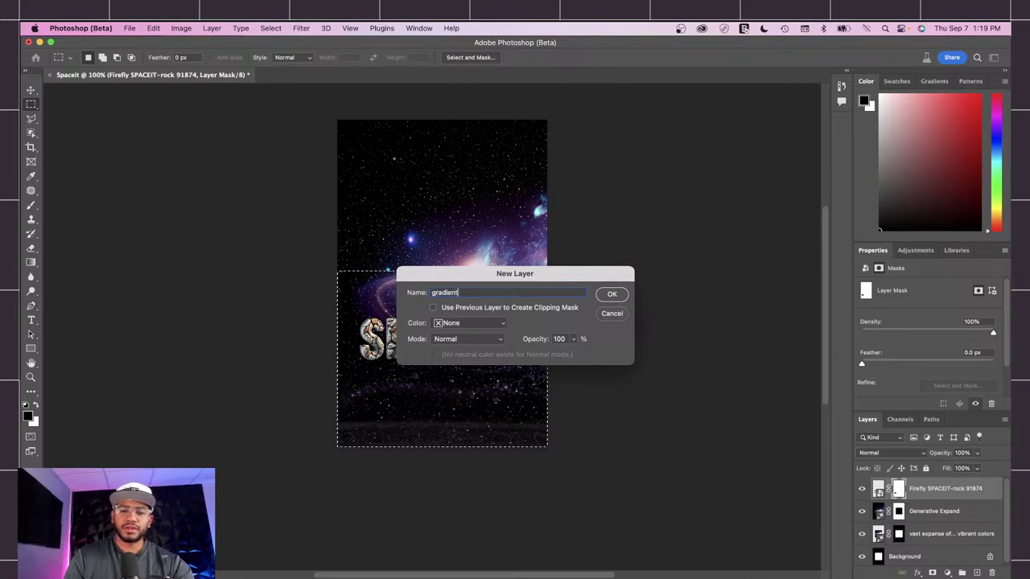
key(Return)
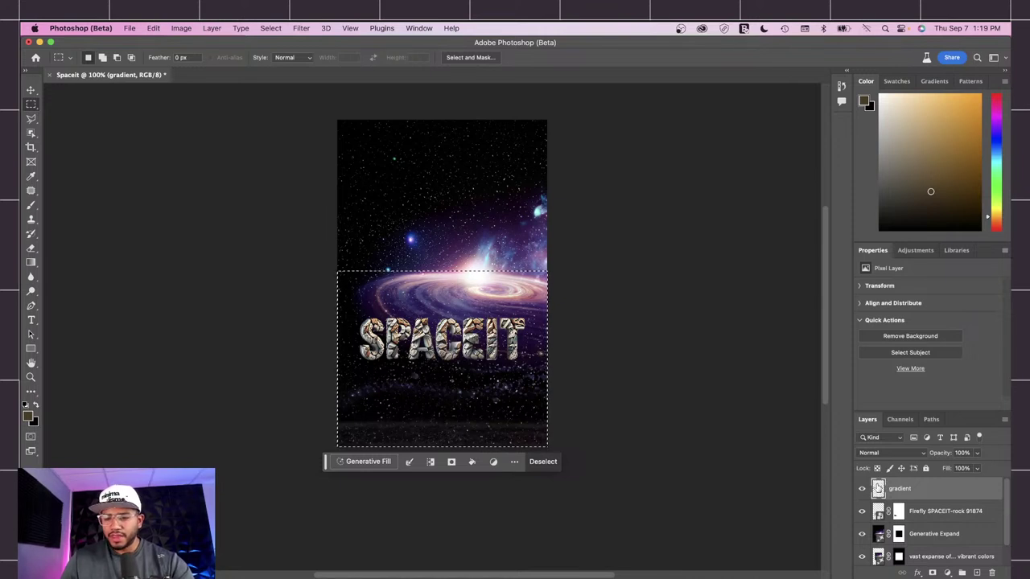
drag(878, 489, 886, 518)
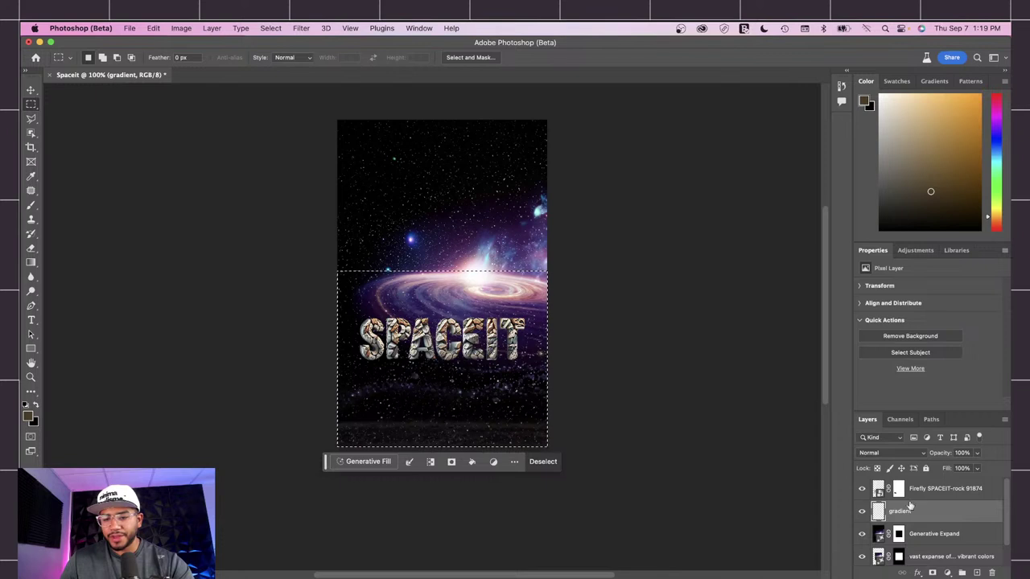
scroll(913, 516, down, 1)
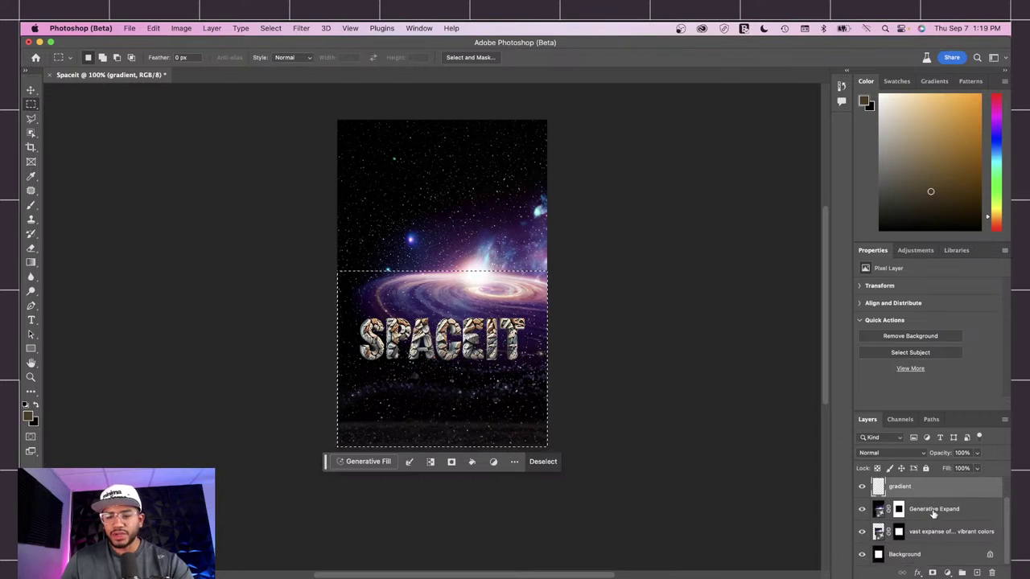
scroll(919, 500, up, 1)
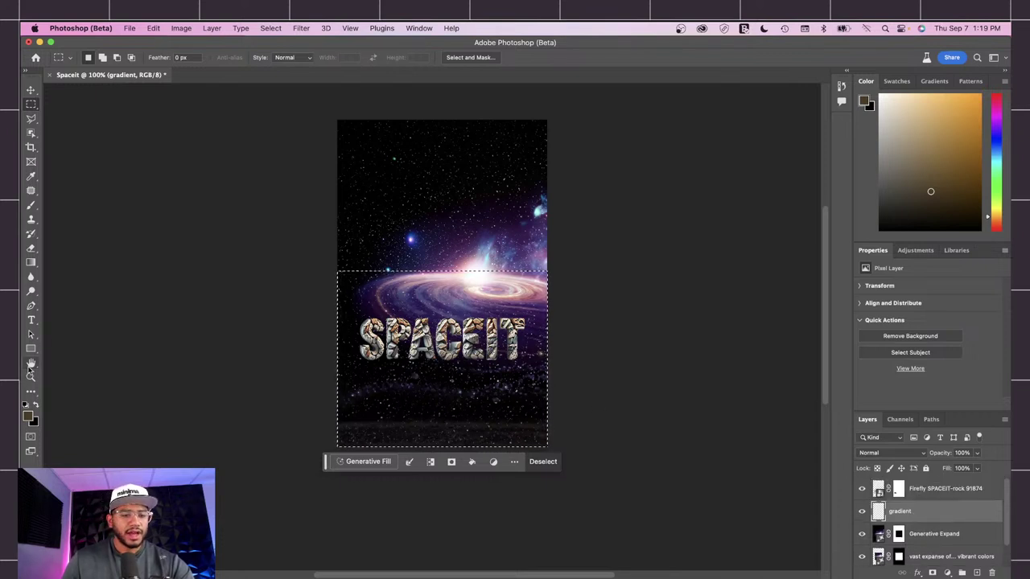
Fill the selection with a Basics black-fade gradient, default colours, dragged upward from the bottom.
click(31, 263)
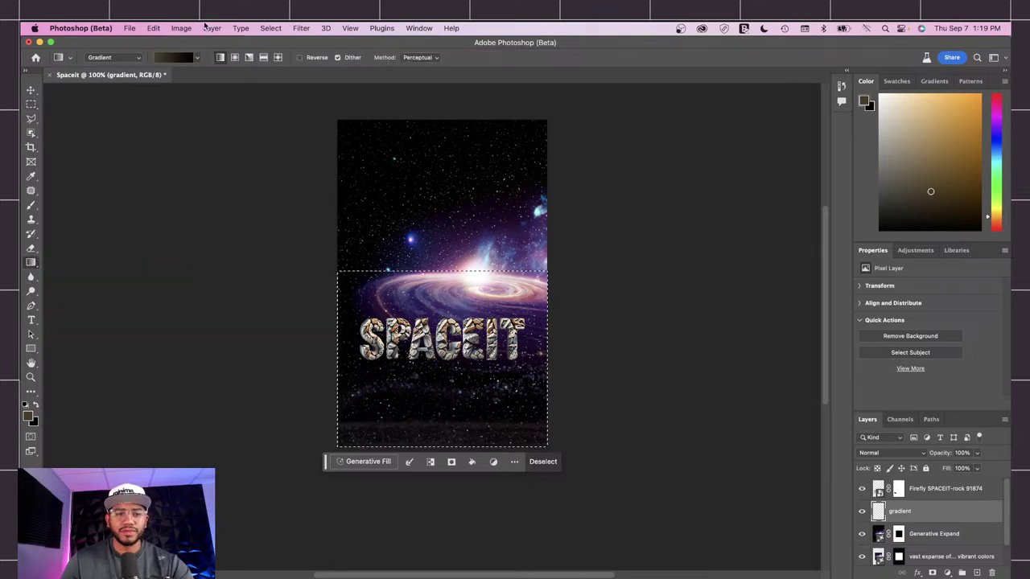
click(197, 62)
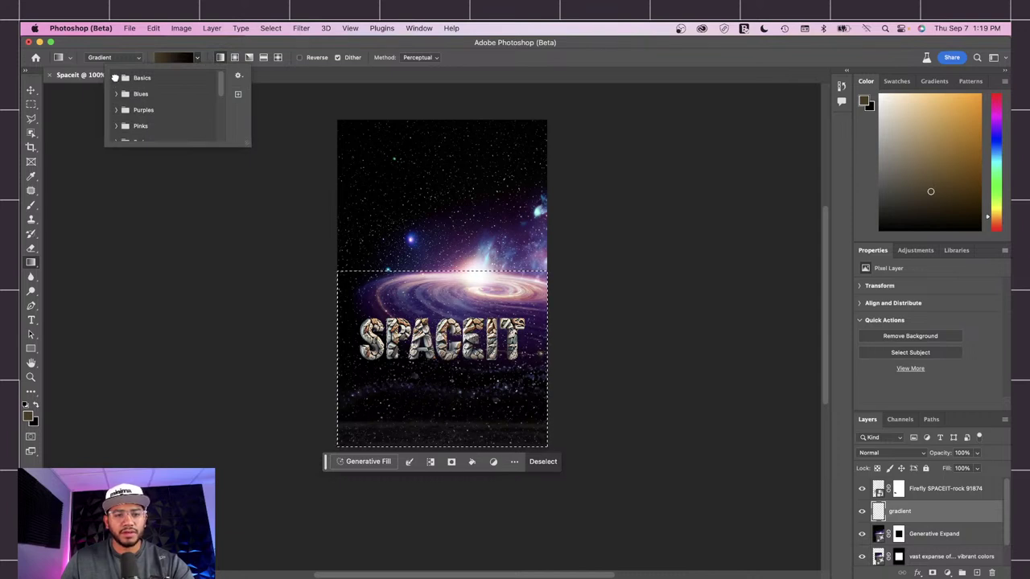
click(116, 78)
click(147, 96)
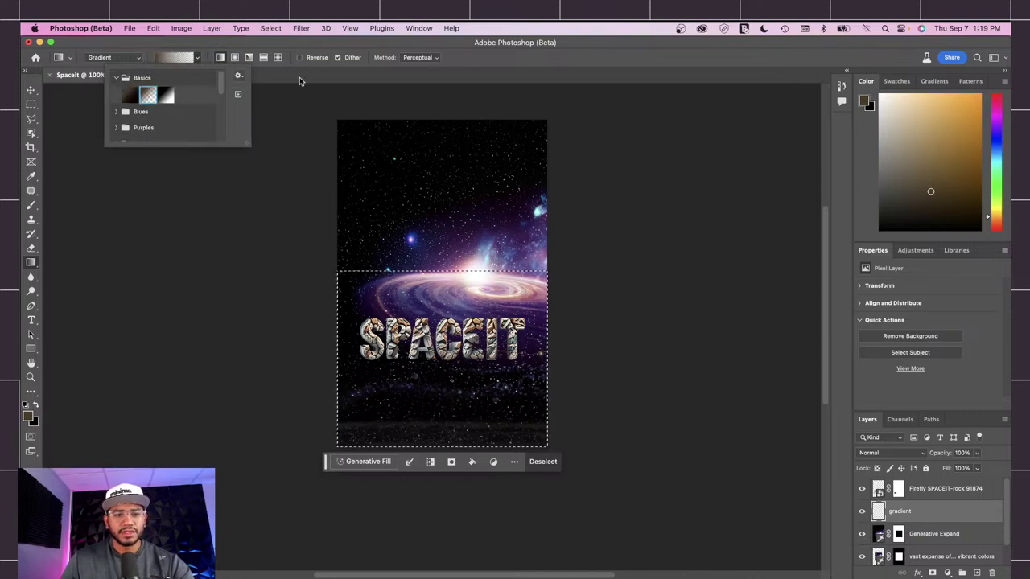
click(517, 63)
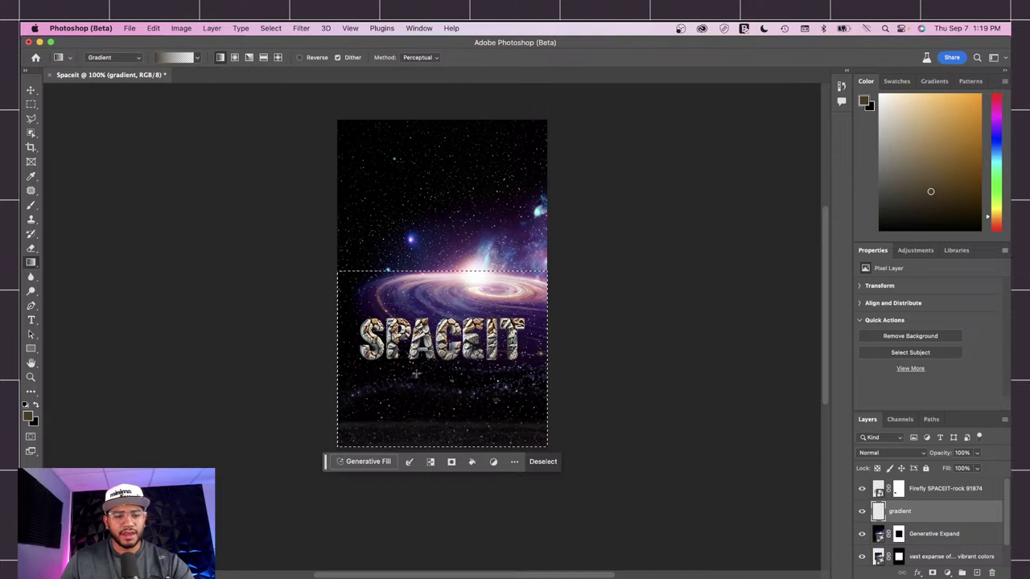
key(d)
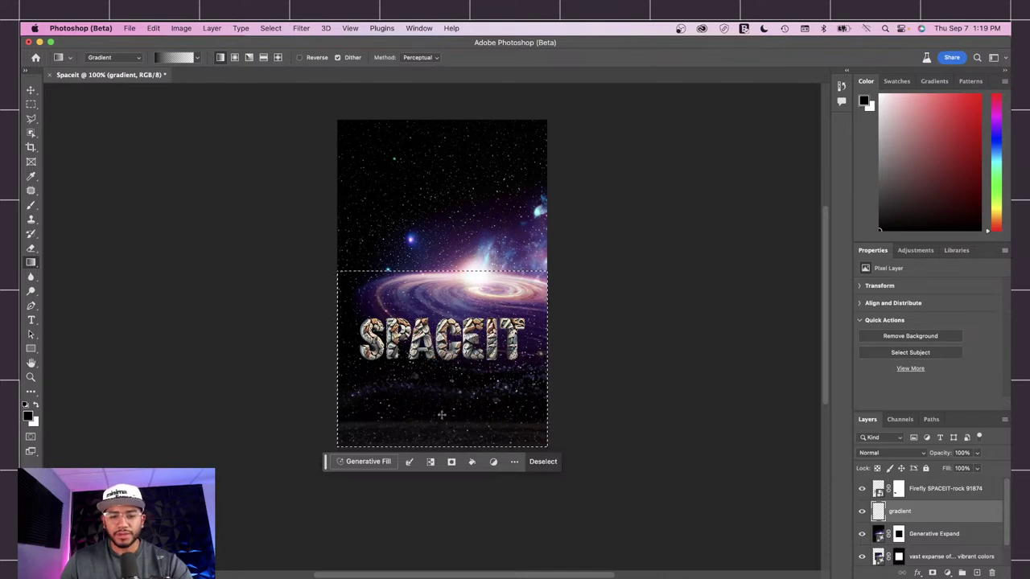
drag(438, 415, 439, 269)
click(30, 90)
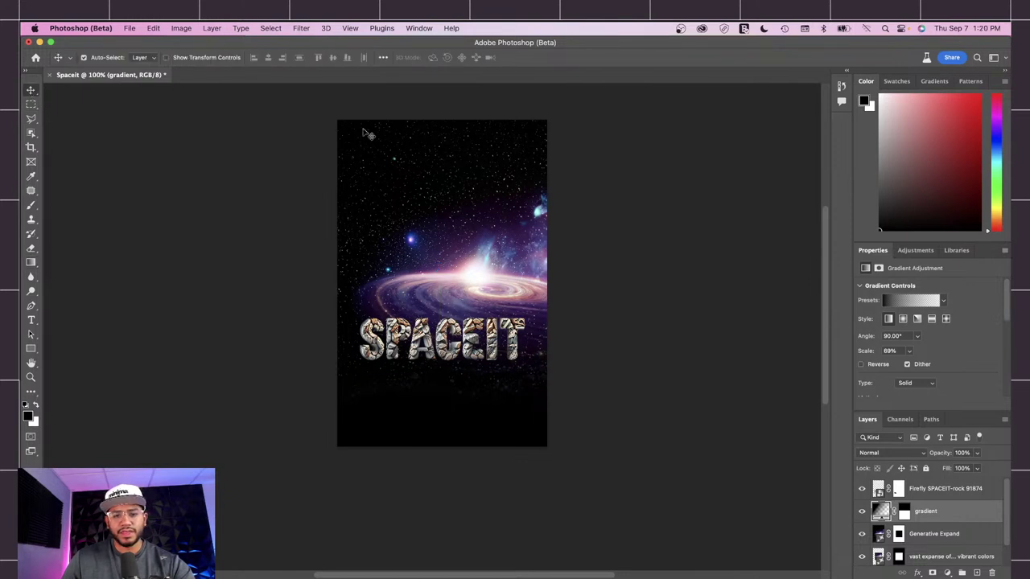
Toggle the gradient layer's visibility off and on twice to compare the fade.
click(863, 513)
click(863, 512)
click(862, 513)
click(862, 513)
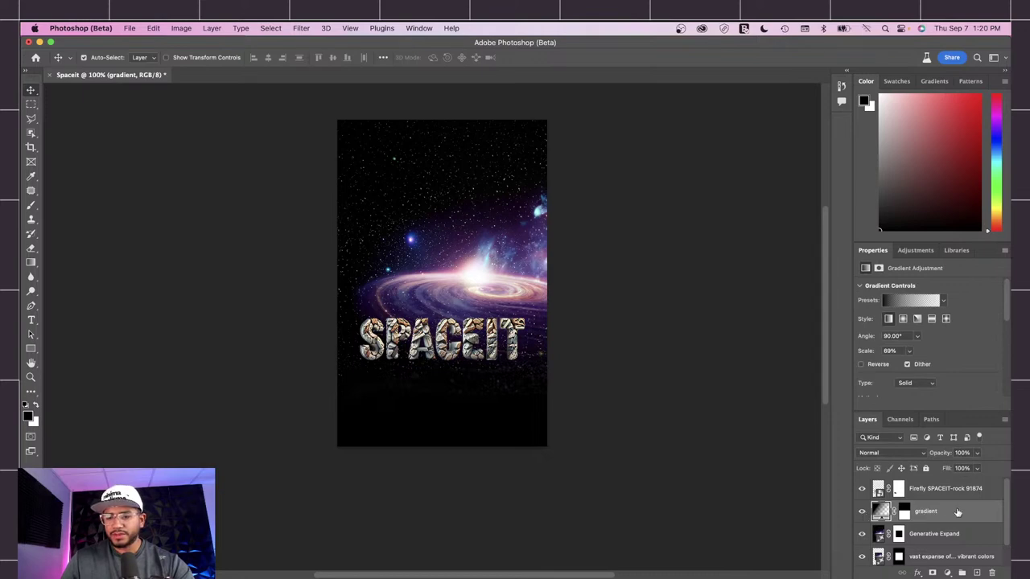
Zoom to 200% and move the SPACEIT title 41 px lower, to Y 756 px.
key(super+plus)
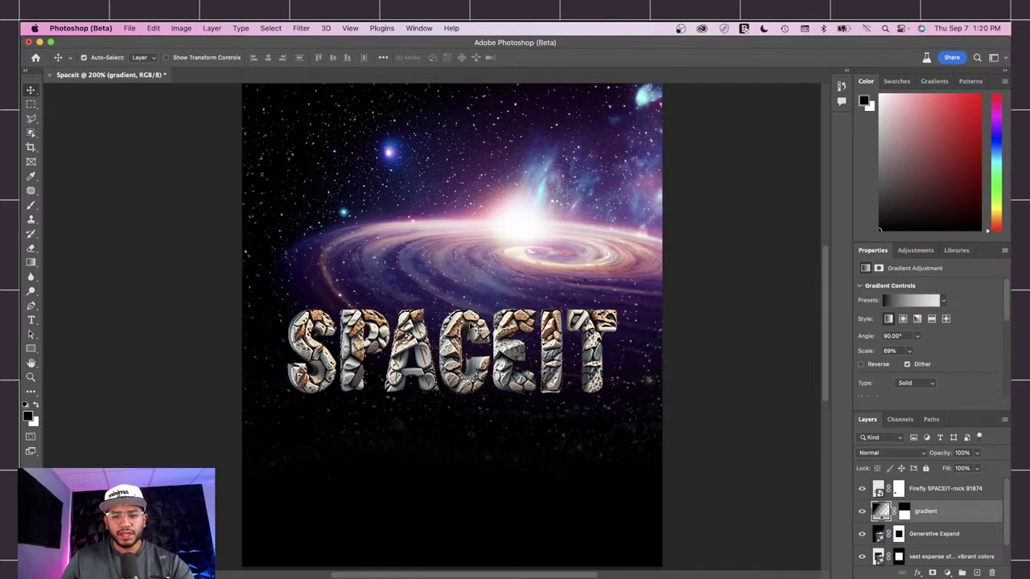
click(475, 327)
drag(473, 323, 475, 350)
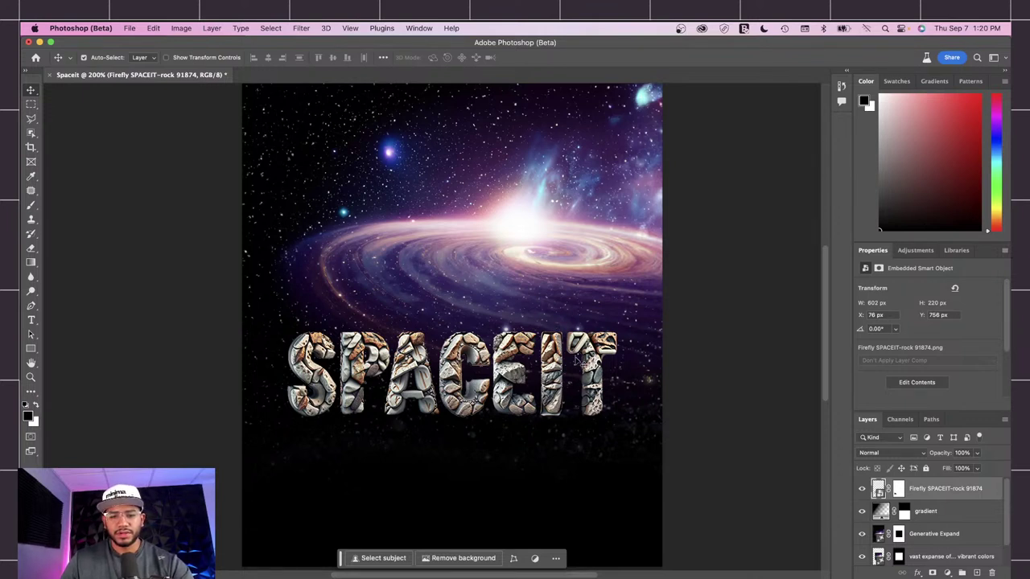
Load the SPACEIT letters as a selection and subtract the stray area under the S with the Polygonal Lasso.
super+click(878, 491)
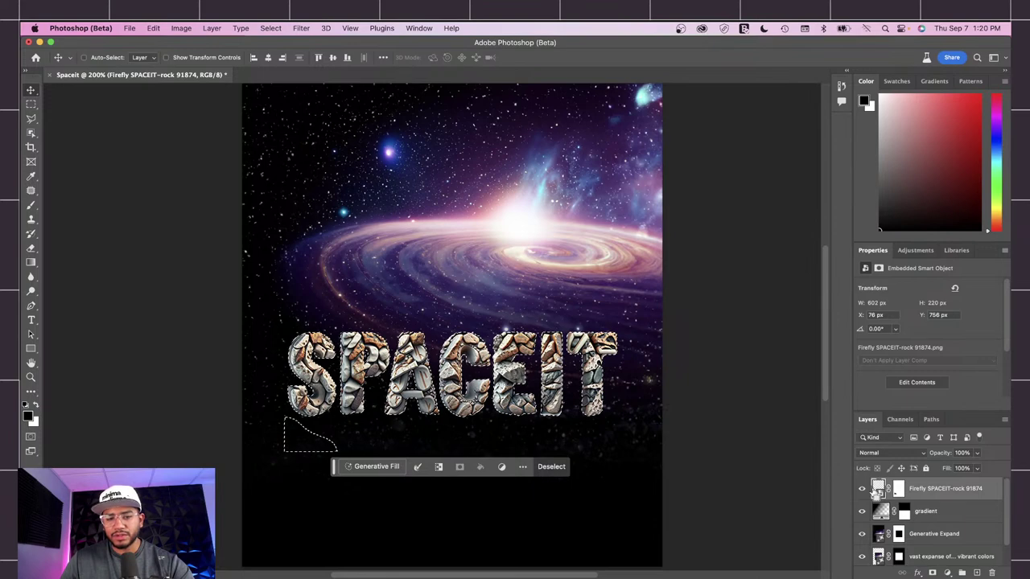
click(31, 118)
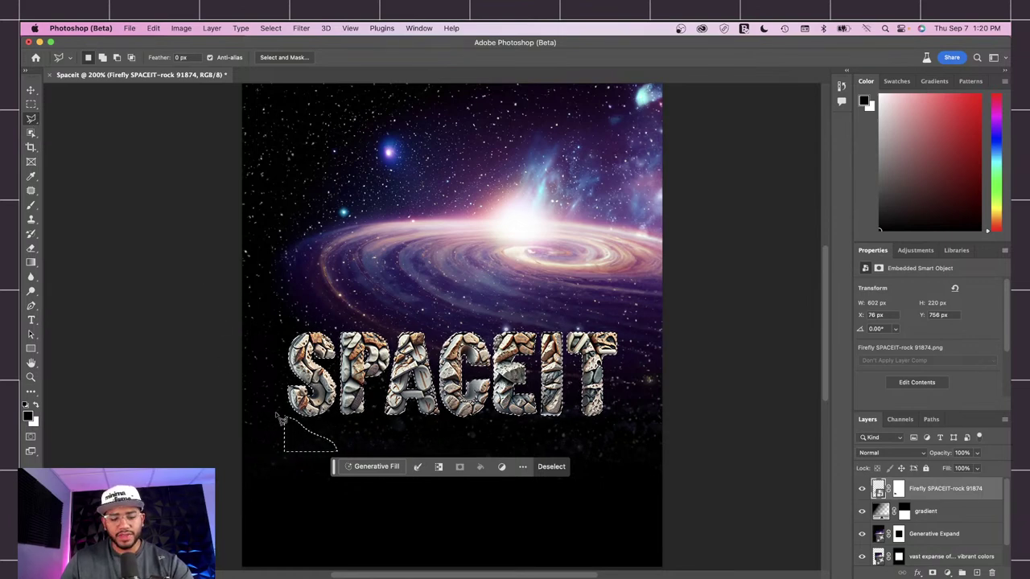
key(shift)
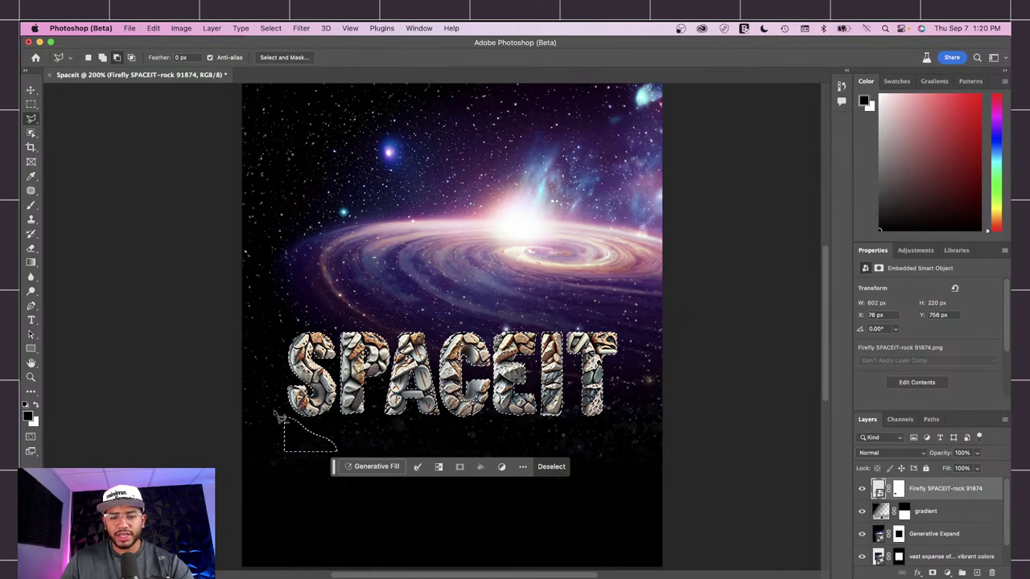
click(278, 417)
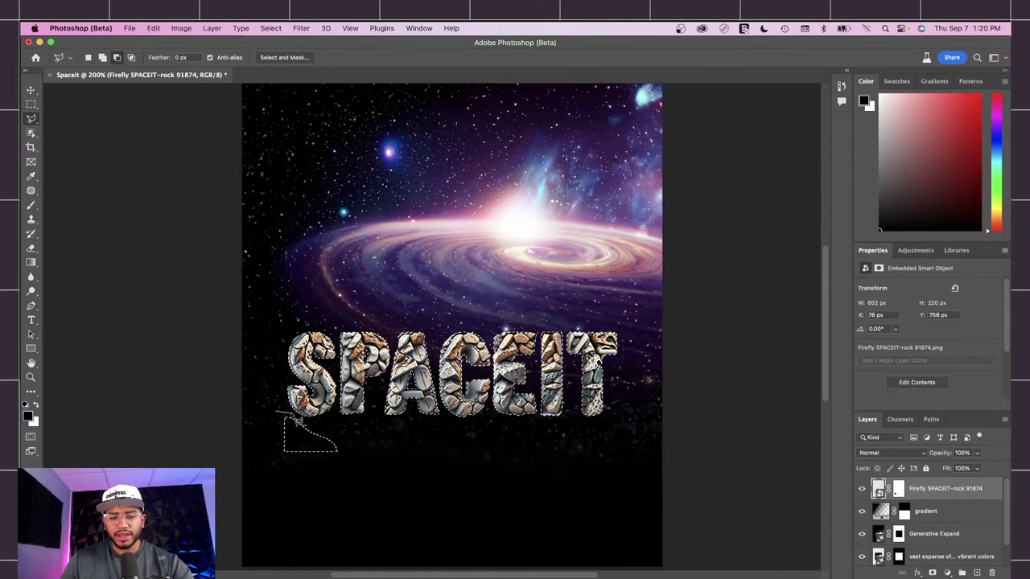
click(353, 461)
click(276, 473)
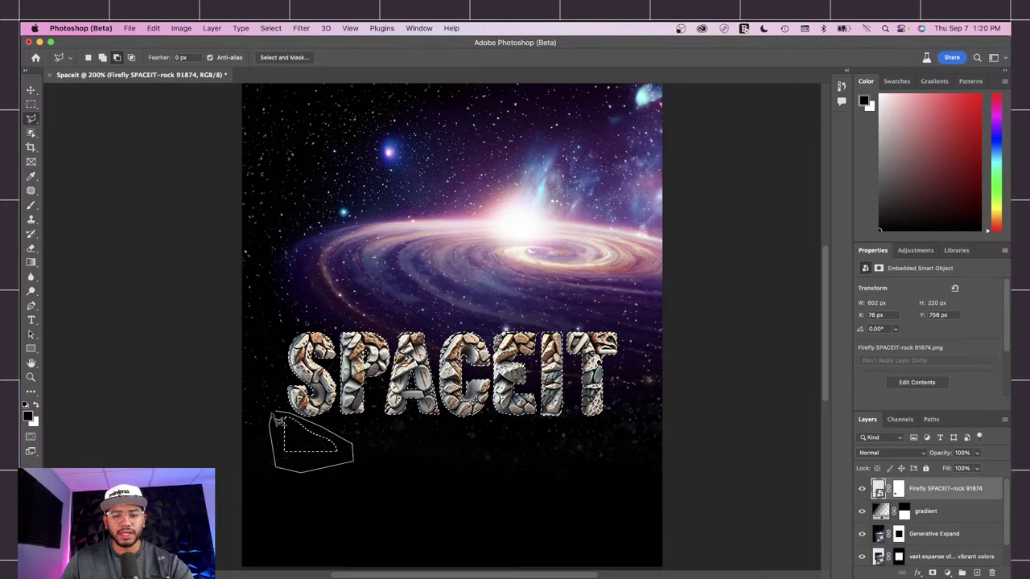
click(279, 418)
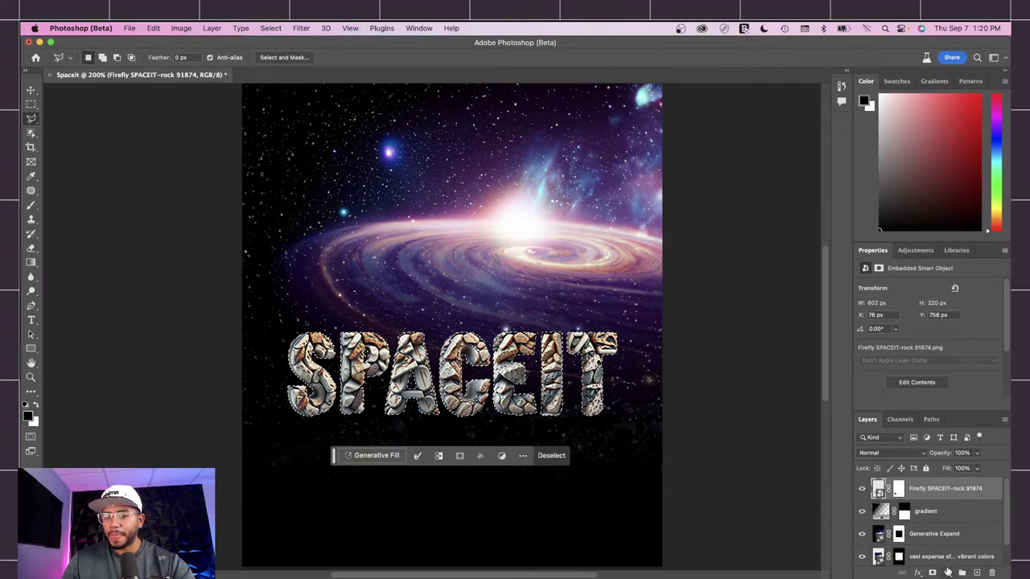
Add a Curves adjustment to the title and bend the curve upward to brighten it.
click(918, 573)
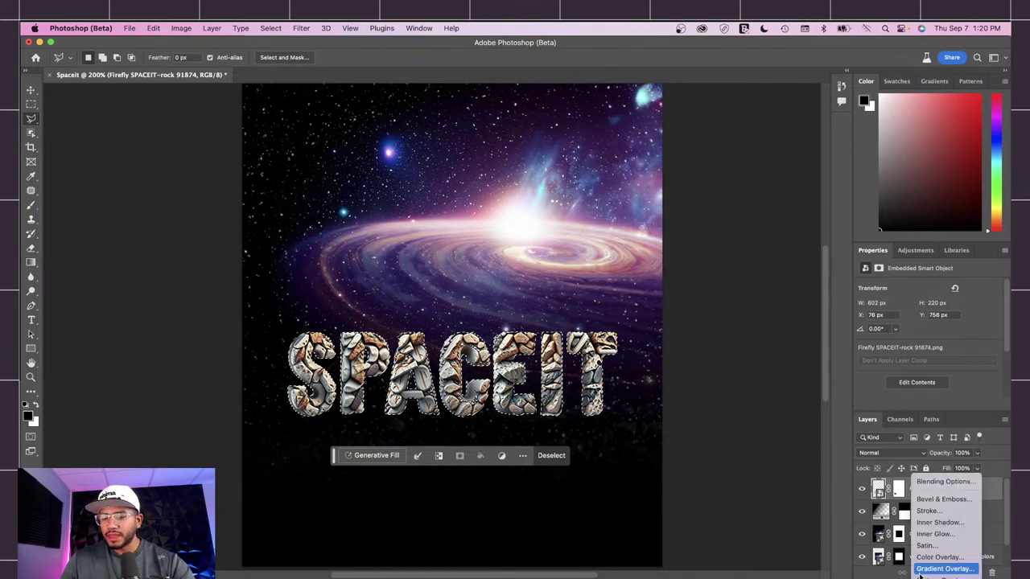
click(918, 572)
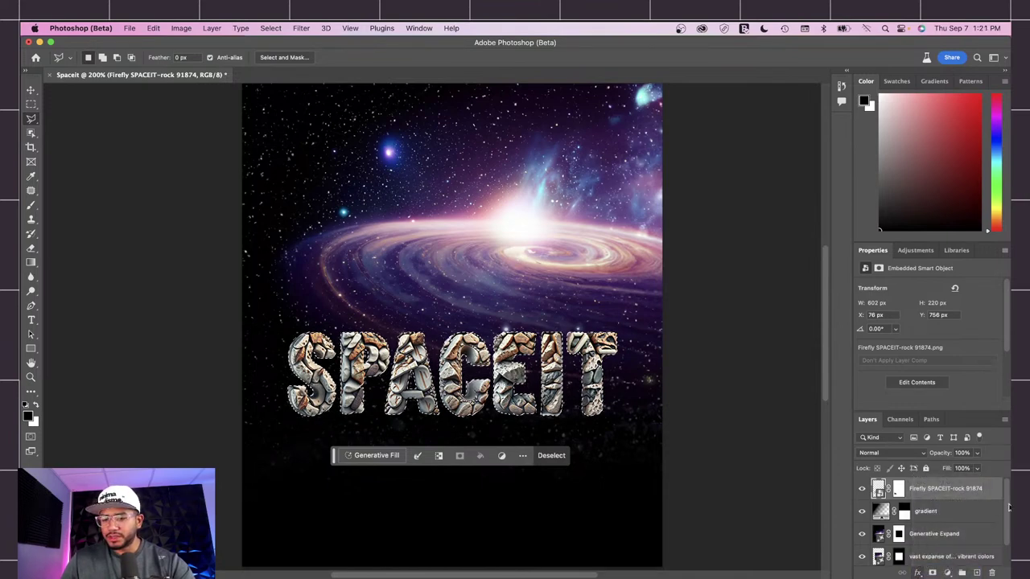
click(945, 573)
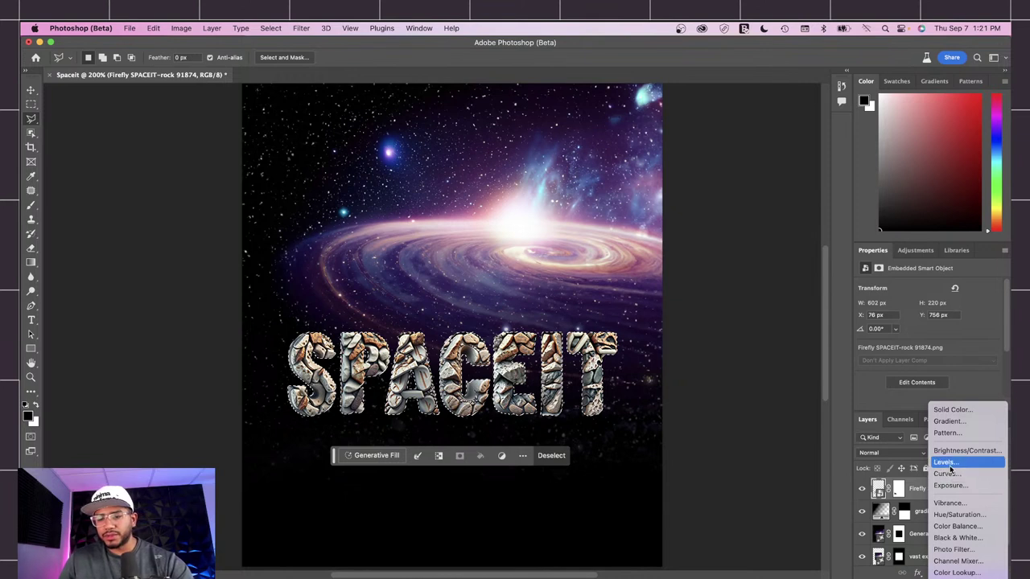
click(946, 474)
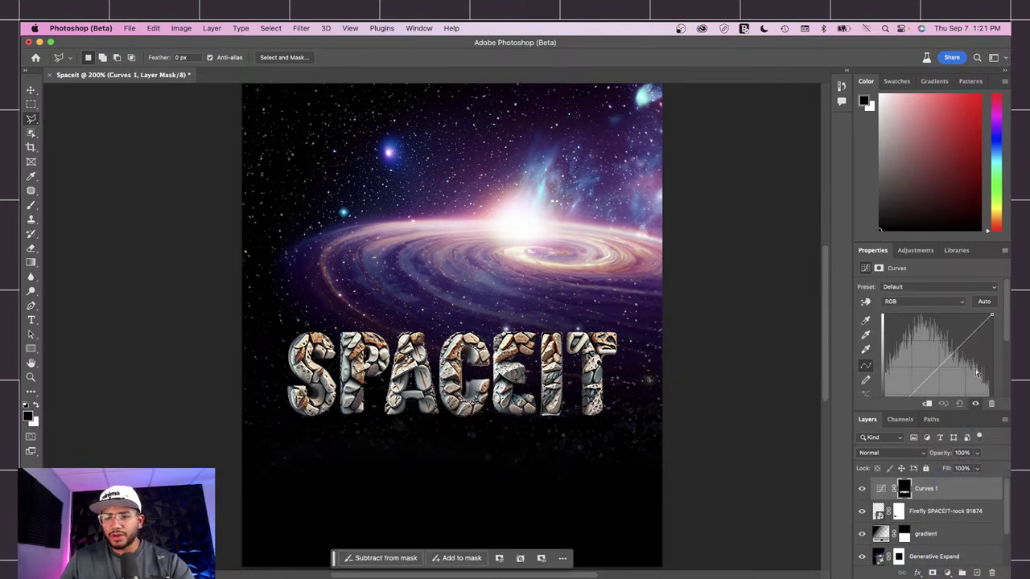
scroll(988, 362, down, 1)
scroll(966, 347, down, 1)
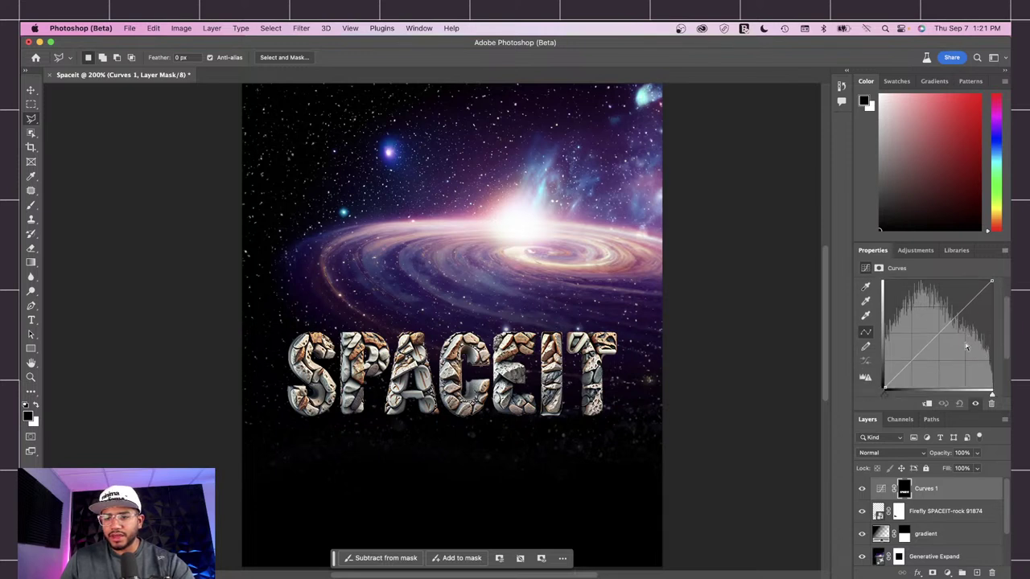
click(950, 326)
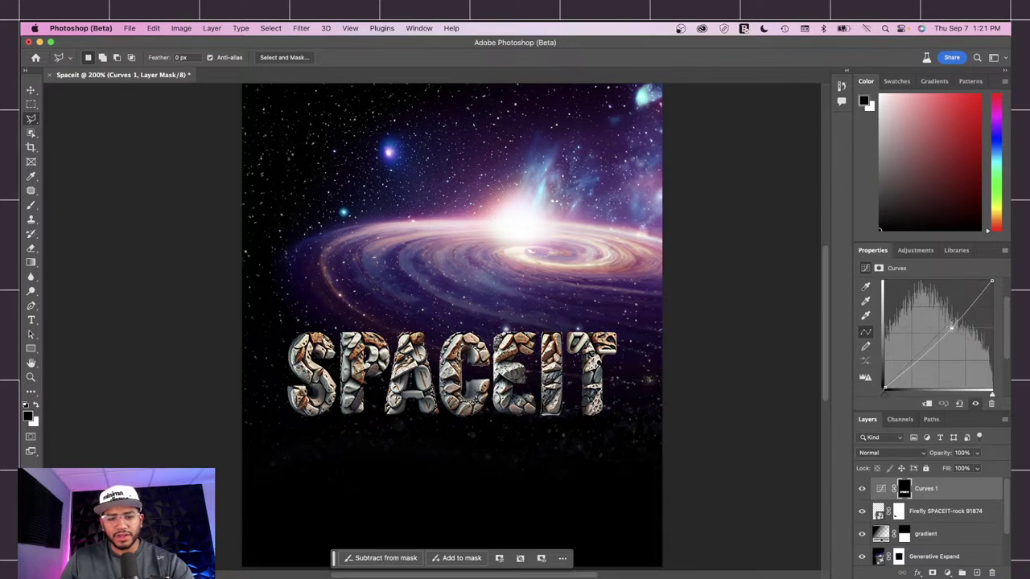
drag(921, 355, 957, 327)
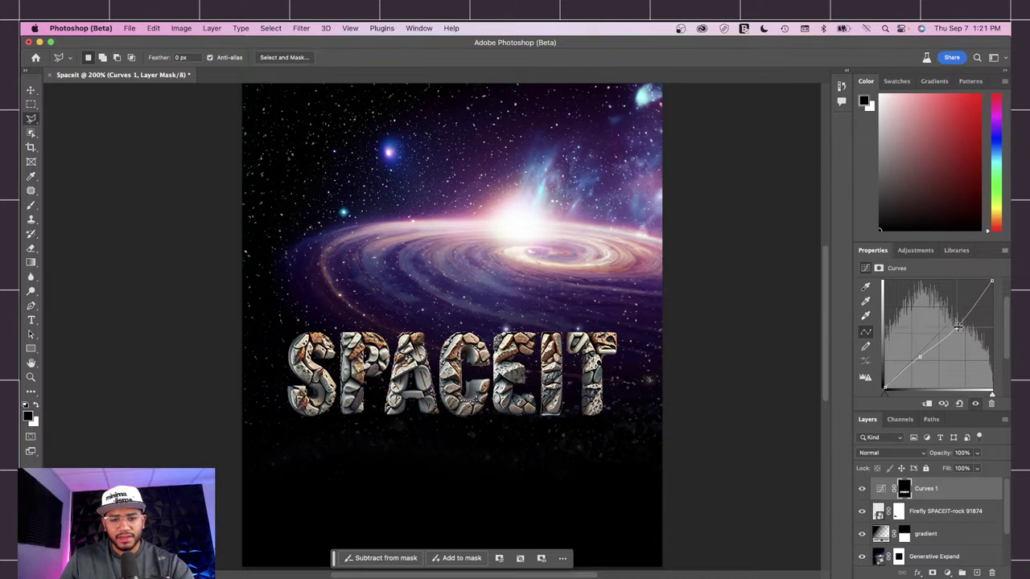
Target the Curves 1 layer itself and load its mask as a selection.
click(31, 90)
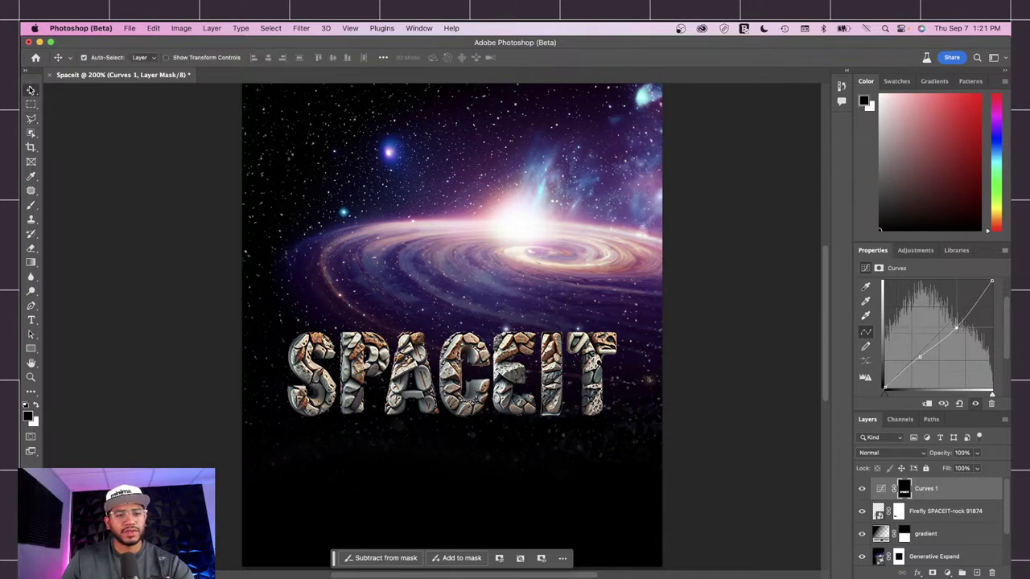
click(958, 488)
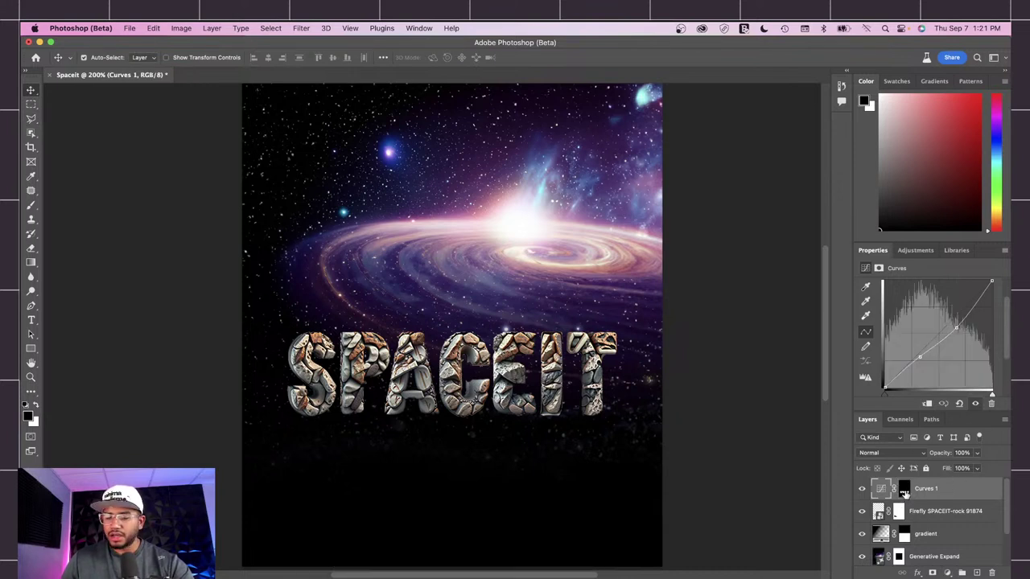
super+click(904, 493)
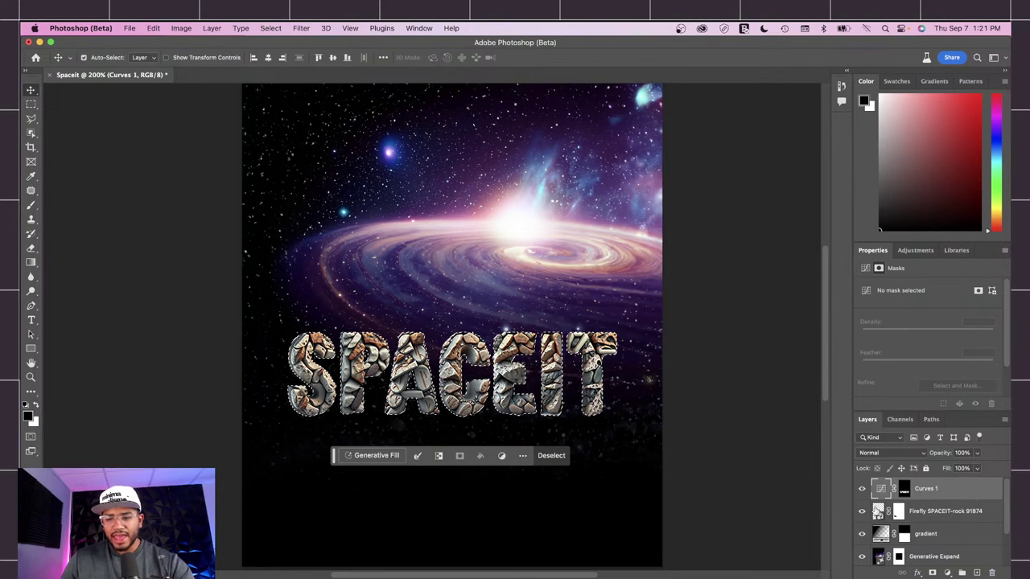
Copy the title from the Firefly layer into a new Layer 1 placed above Curves 1.
click(880, 511)
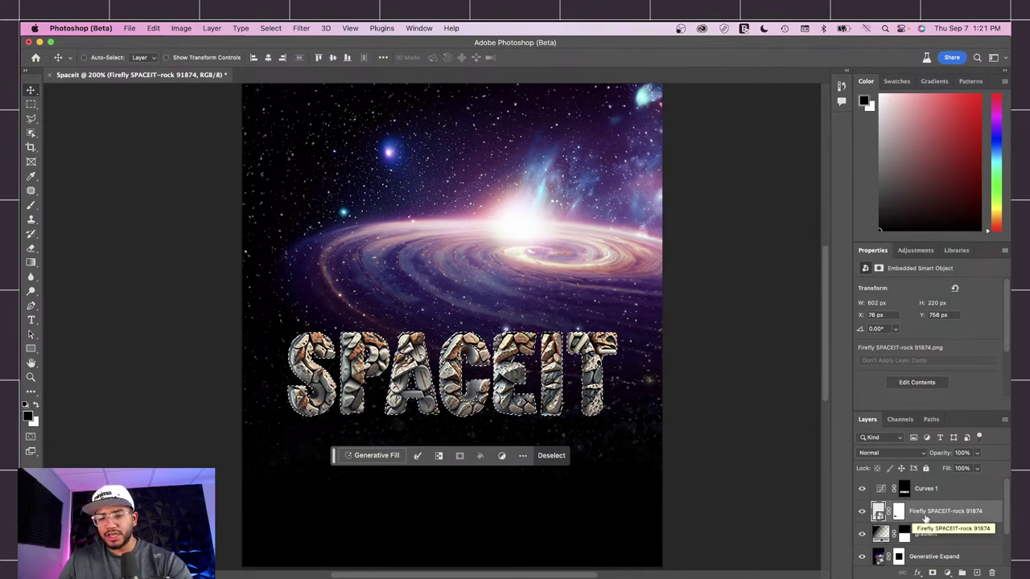
key(super)
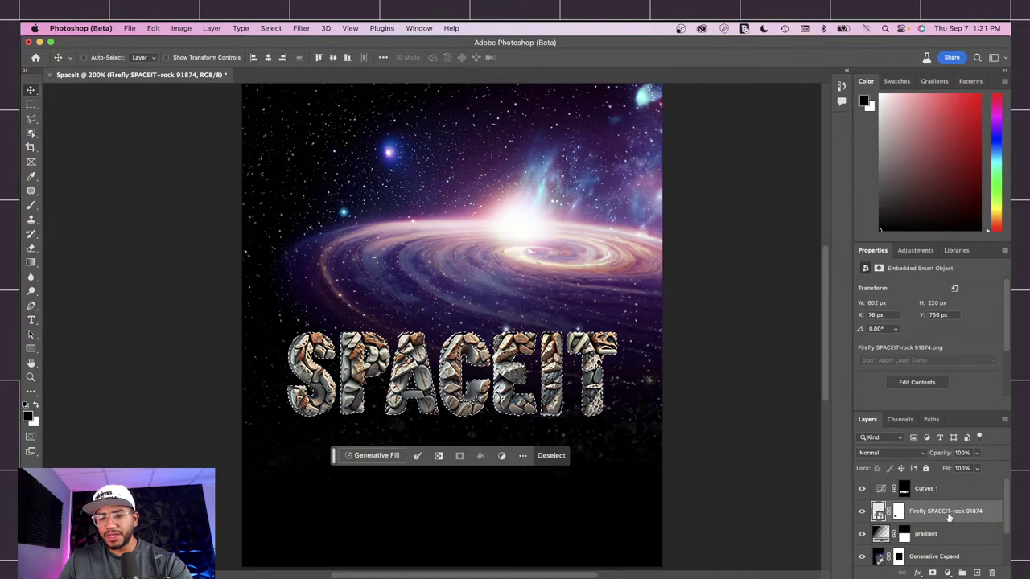
key(super+j)
drag(879, 512, 883, 493)
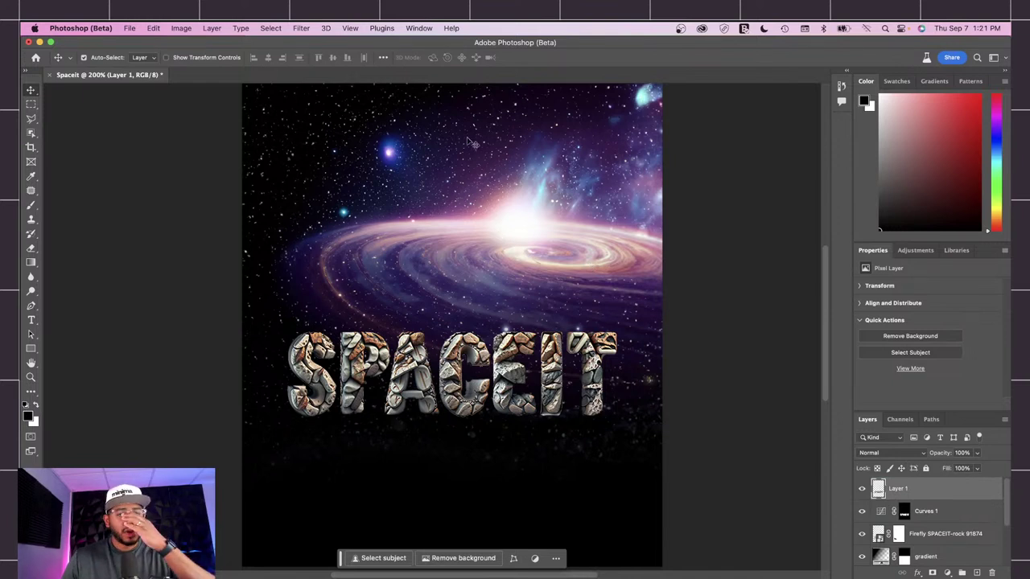
Apply a High Pass filter with radius 4.7 pixels to Layer 1.
click(300, 29)
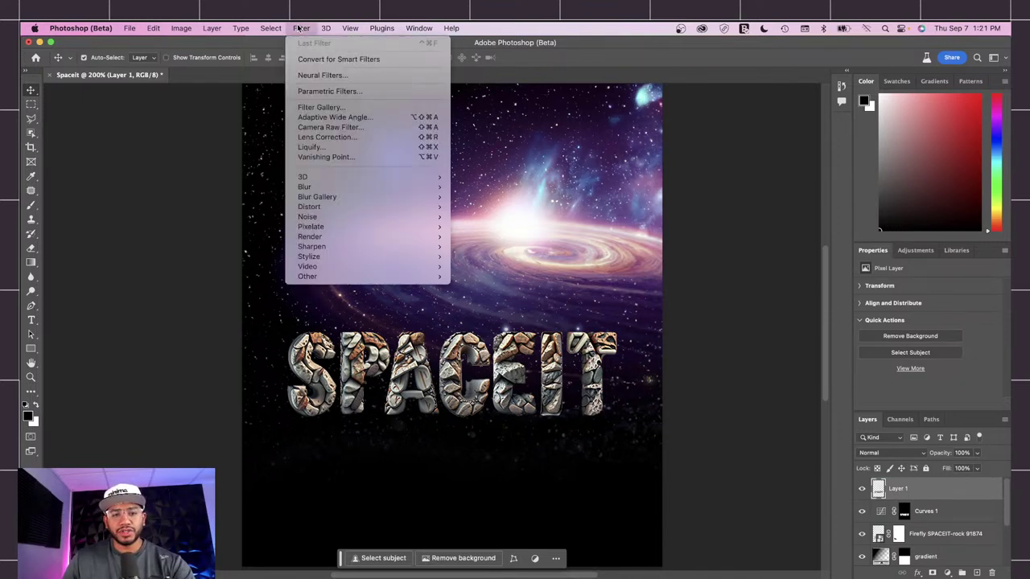
mouse_move(389, 278)
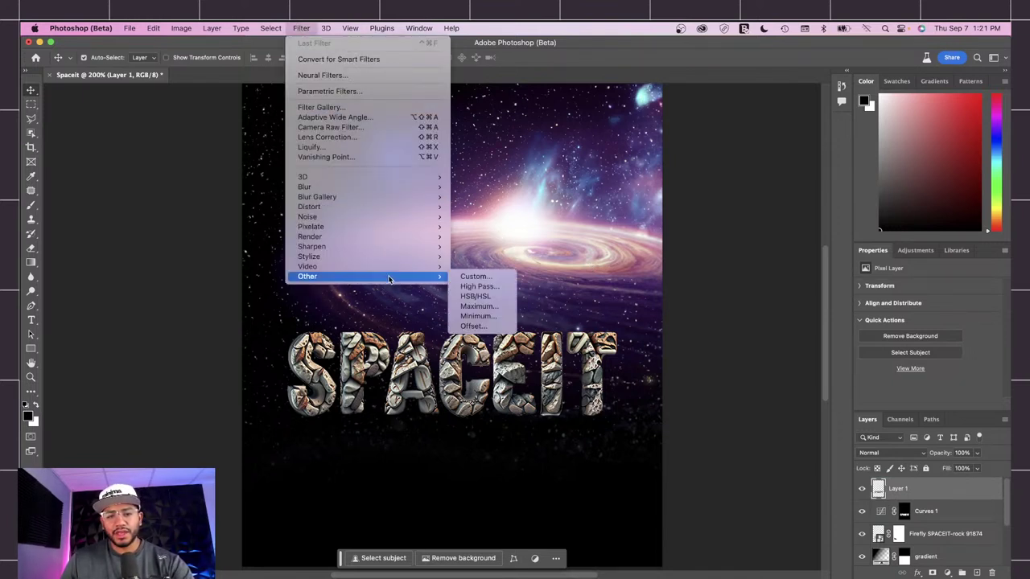
click(473, 287)
drag(528, 166, 710, 238)
mouse_move(648, 409)
mouse_down()
mouse_move(674, 409)
mouse_move(641, 408)
mouse_up()
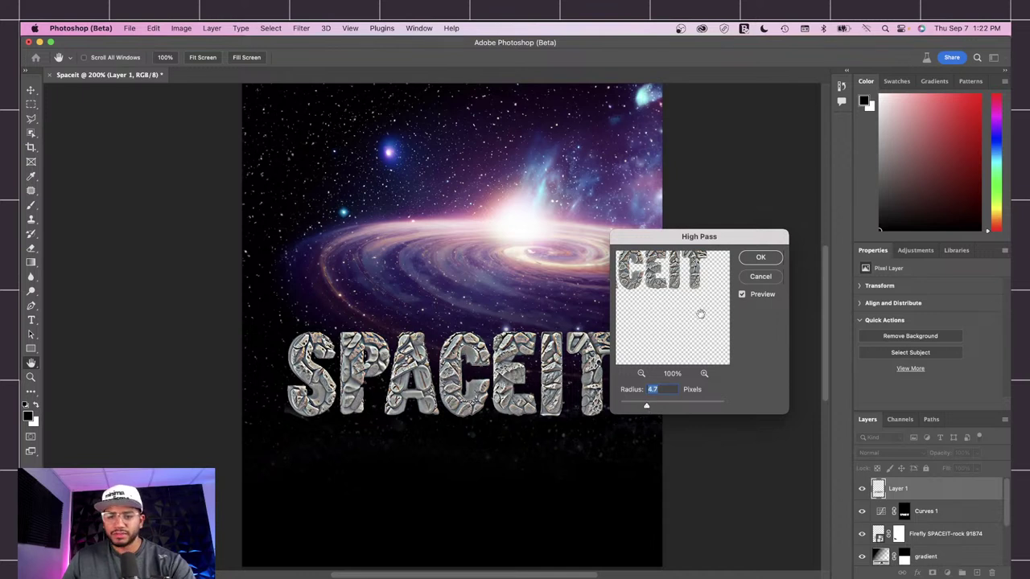
click(758, 258)
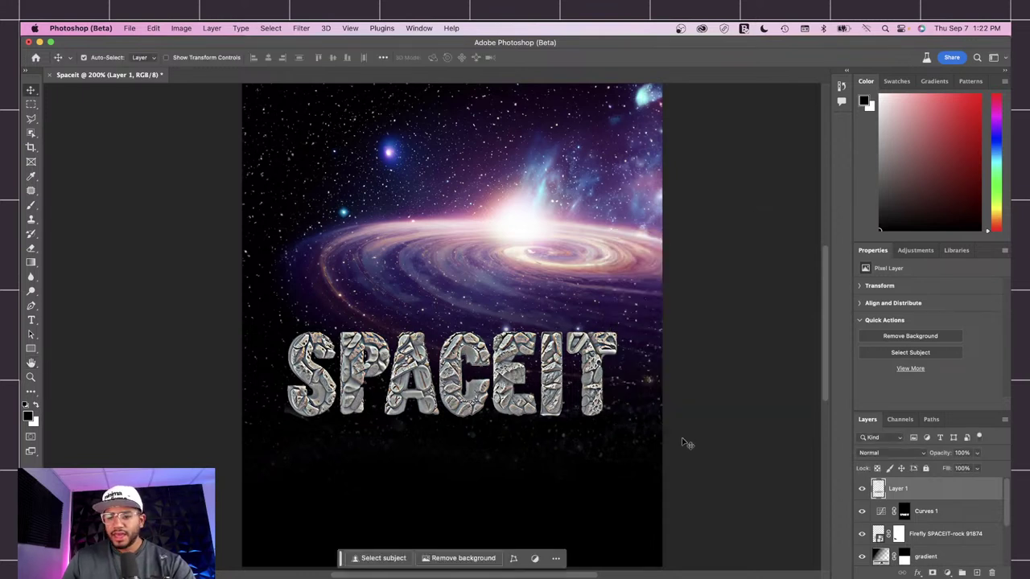
Blend Layer 1's high-pass copy in Soft Light, toggling its visibility to compare the sharpened rock letters.
click(885, 453)
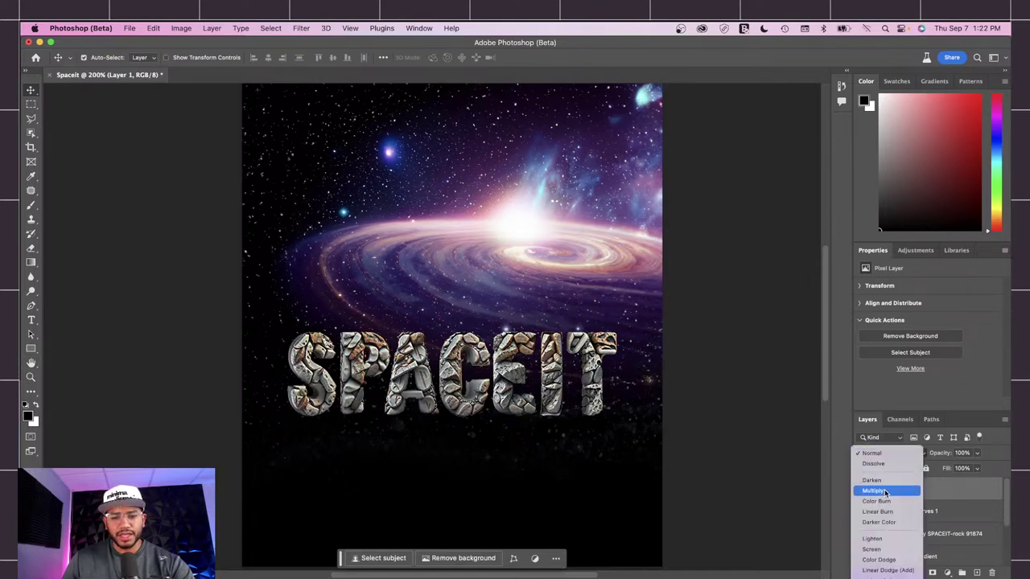
scroll(886, 499, down, 5)
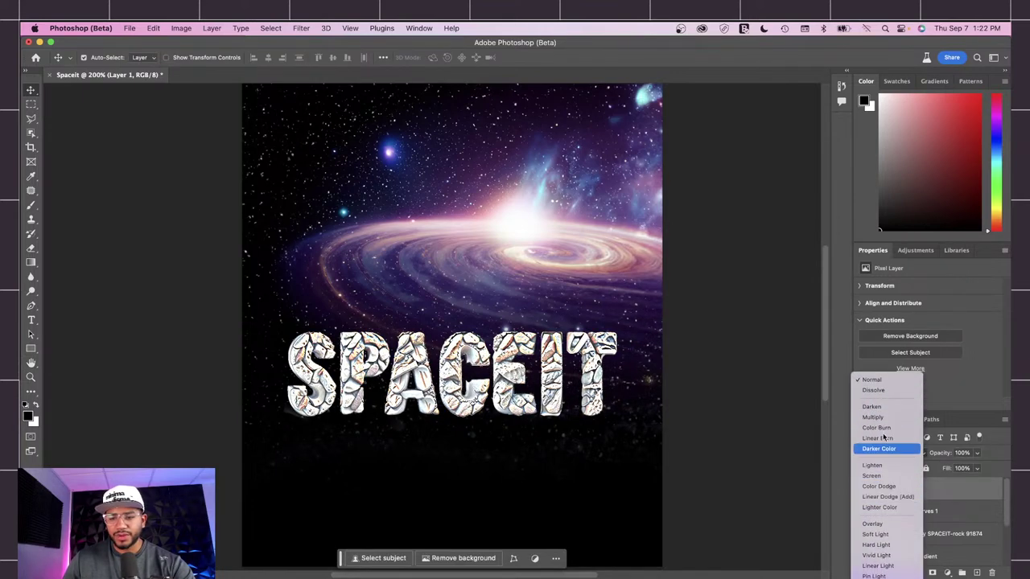
click(879, 534)
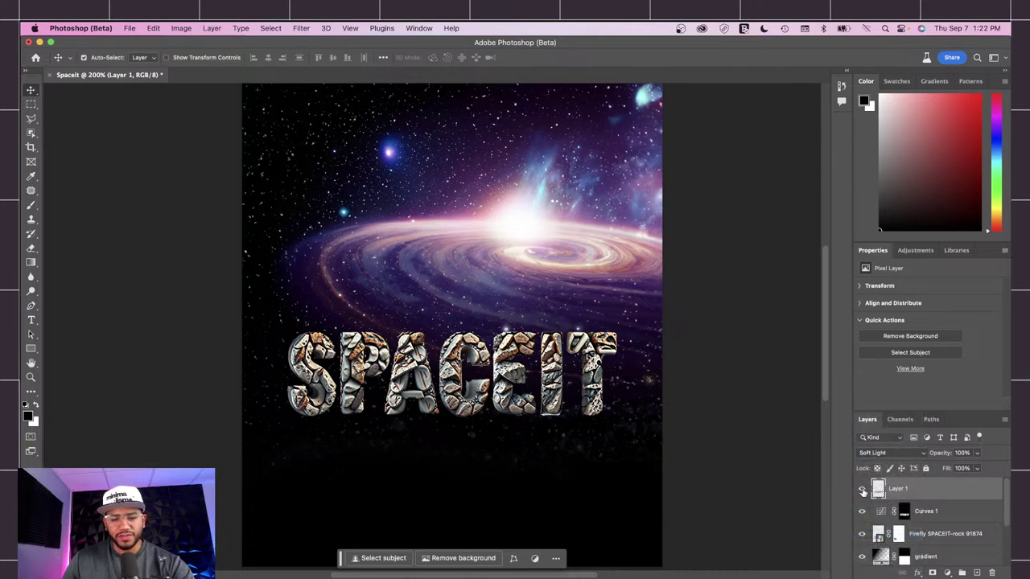
click(863, 491)
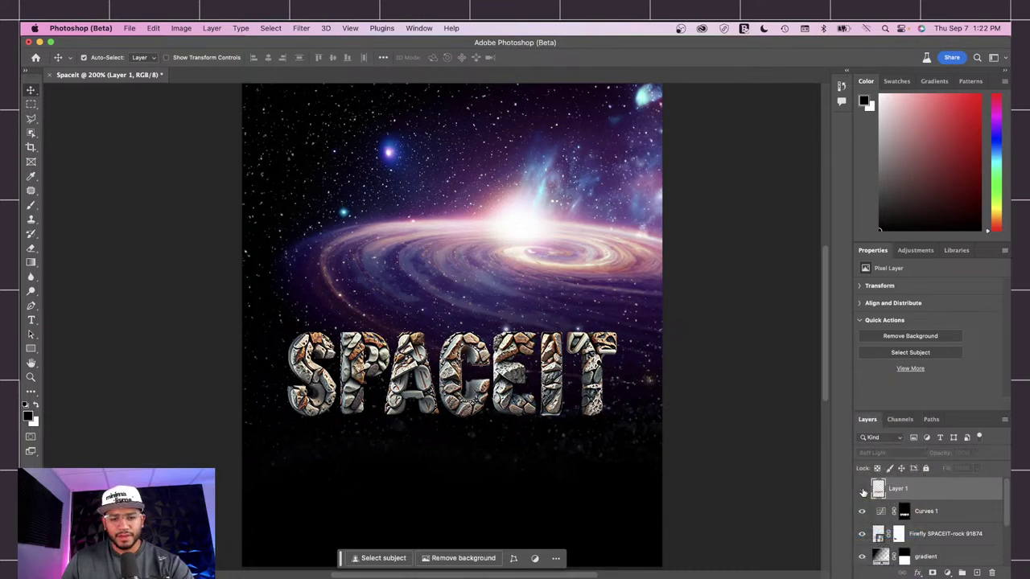
click(862, 491)
click(863, 490)
click(863, 490)
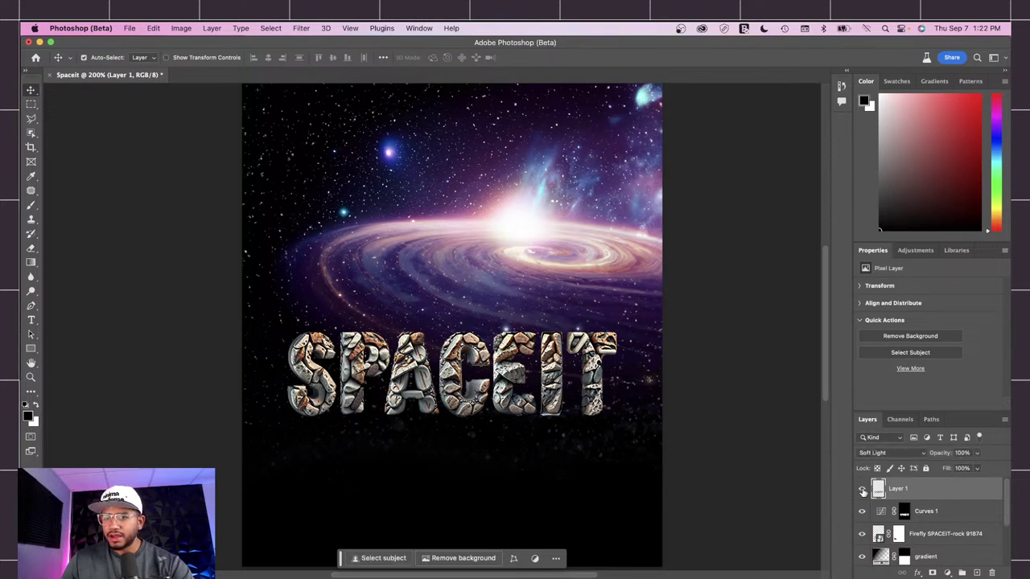
click(863, 491)
click(863, 491)
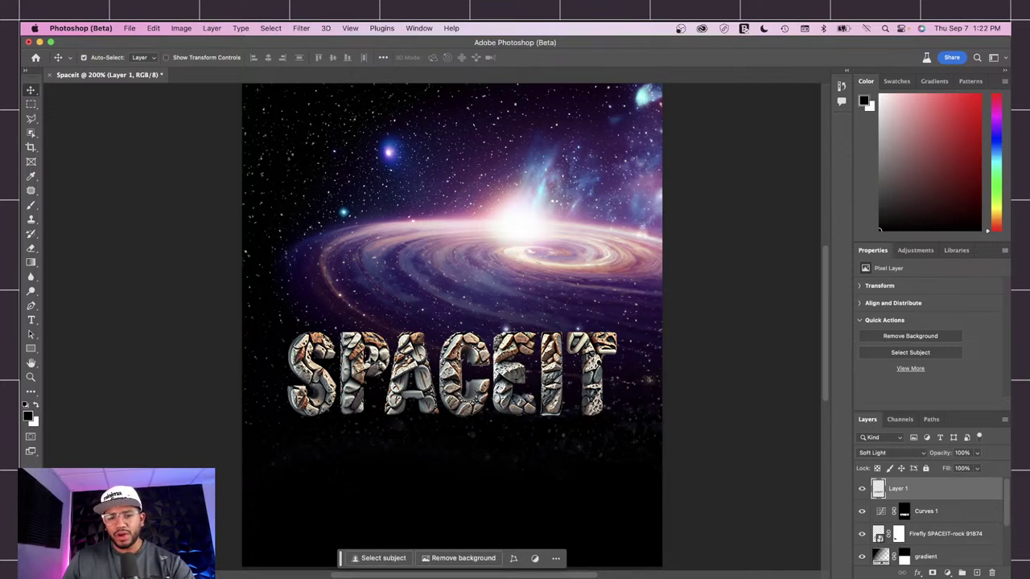
scroll(943, 509, down, 2)
scroll(945, 505, up, 2)
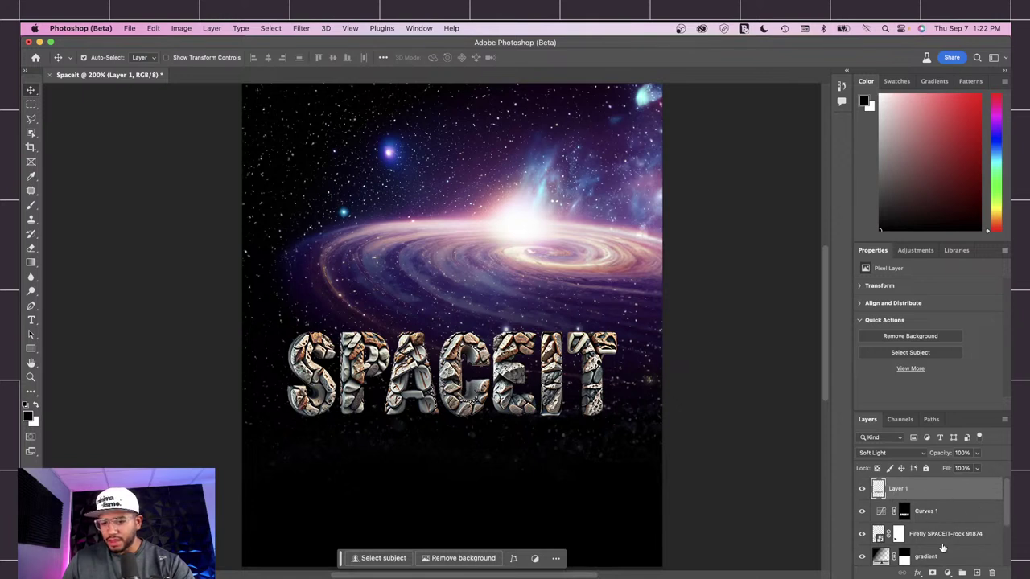
scroll(945, 547, down, 1)
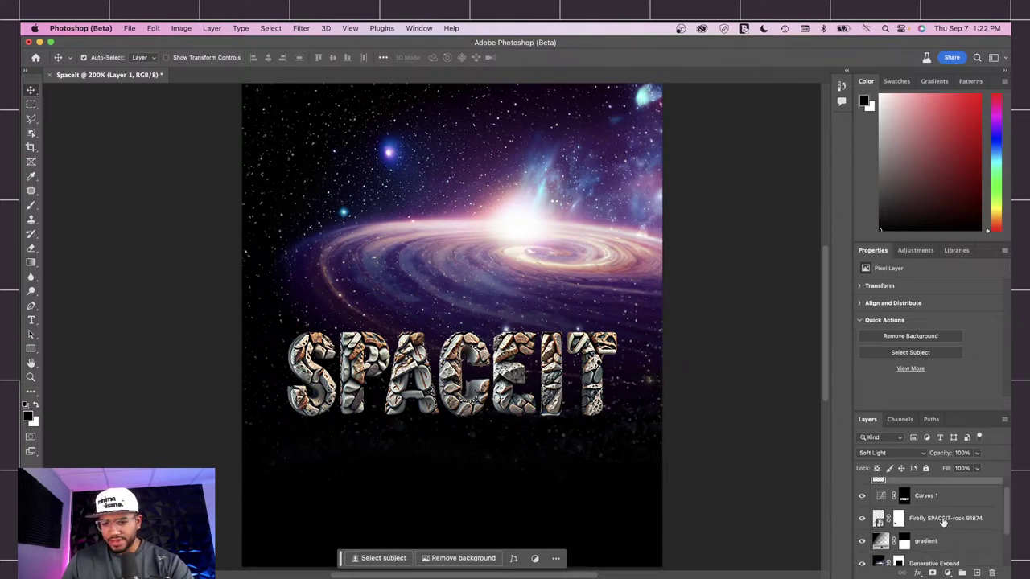
Group the title layers into a group named 'Title'.
shift+click(936, 522)
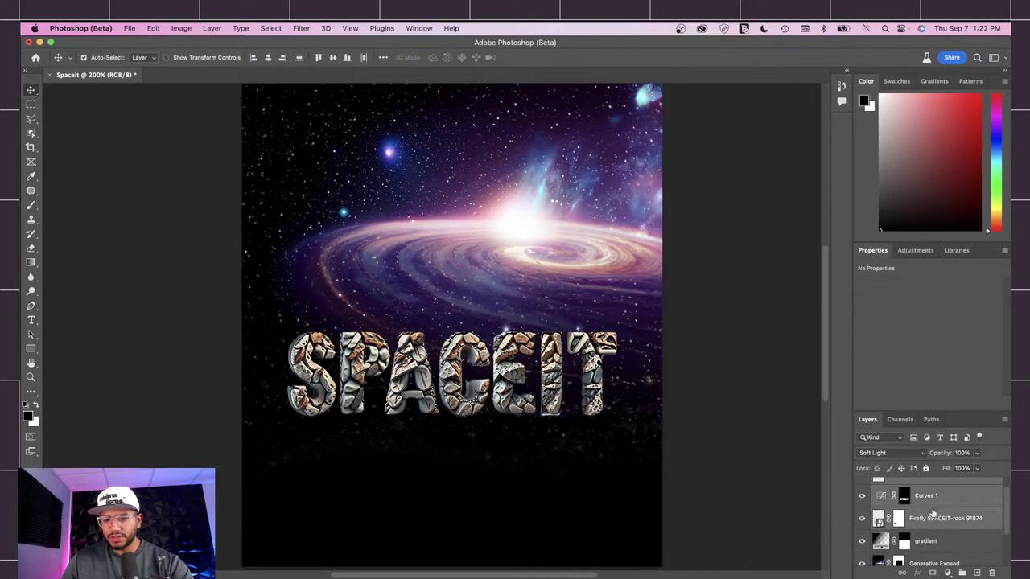
key(super+g)
double_click(900, 485)
text(Title)
key(Return)
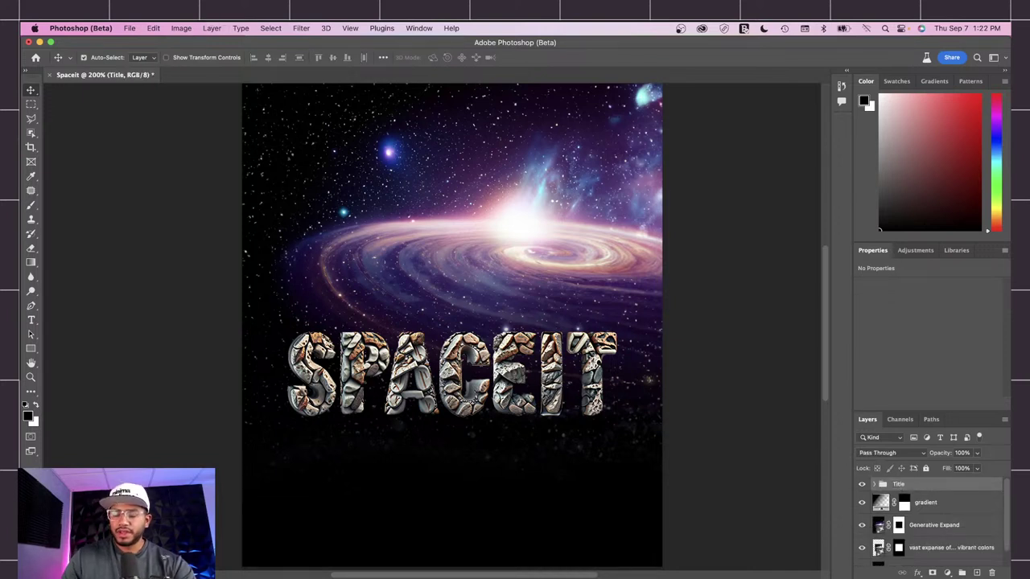
Group the galaxy and Generative Expand layers as 'BG' and move the gradient layer into it.
click(938, 525)
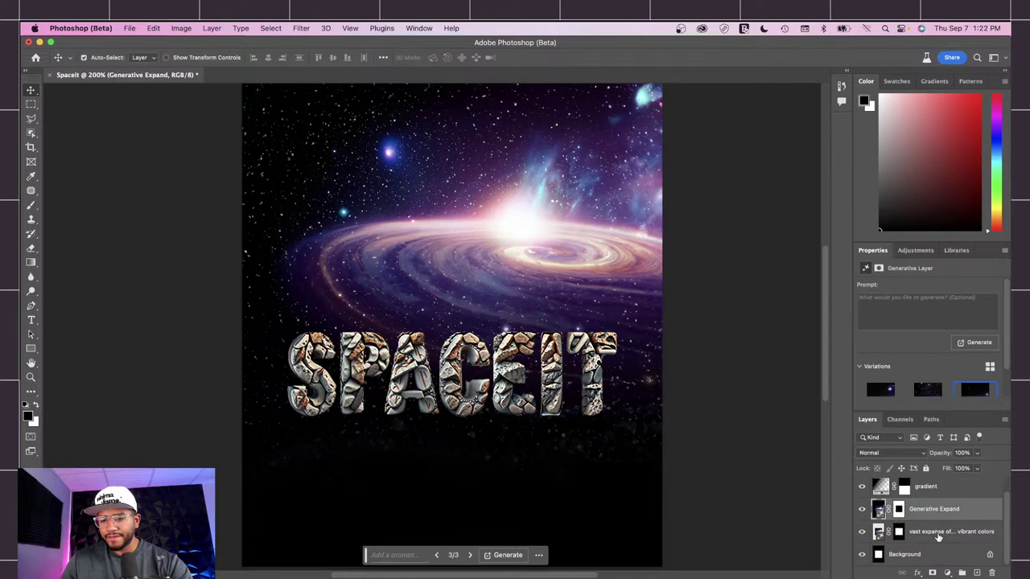
key(super+alt+a)
key(super+g)
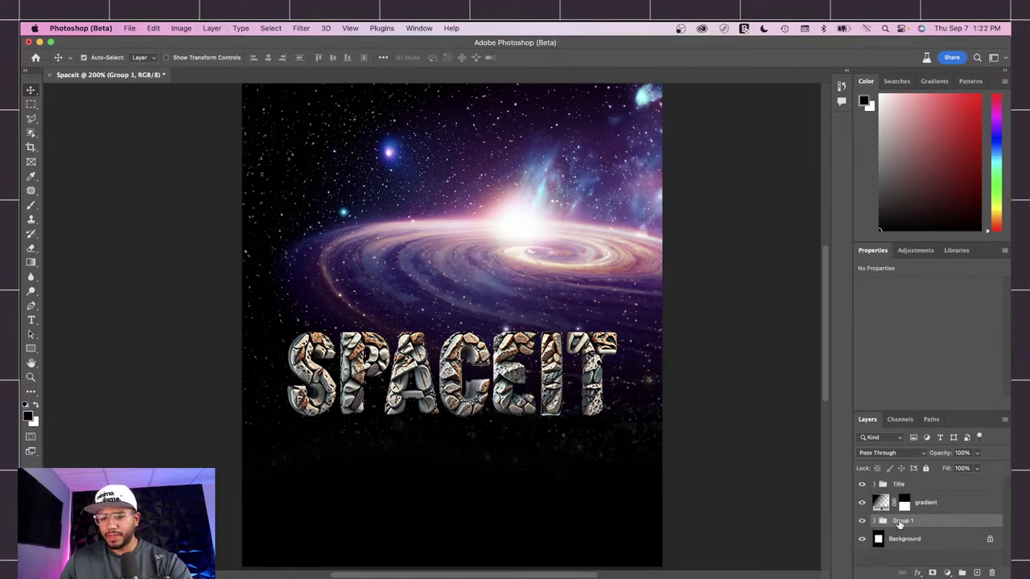
double_click(903, 521)
text(BG)
key(Return)
click(875, 521)
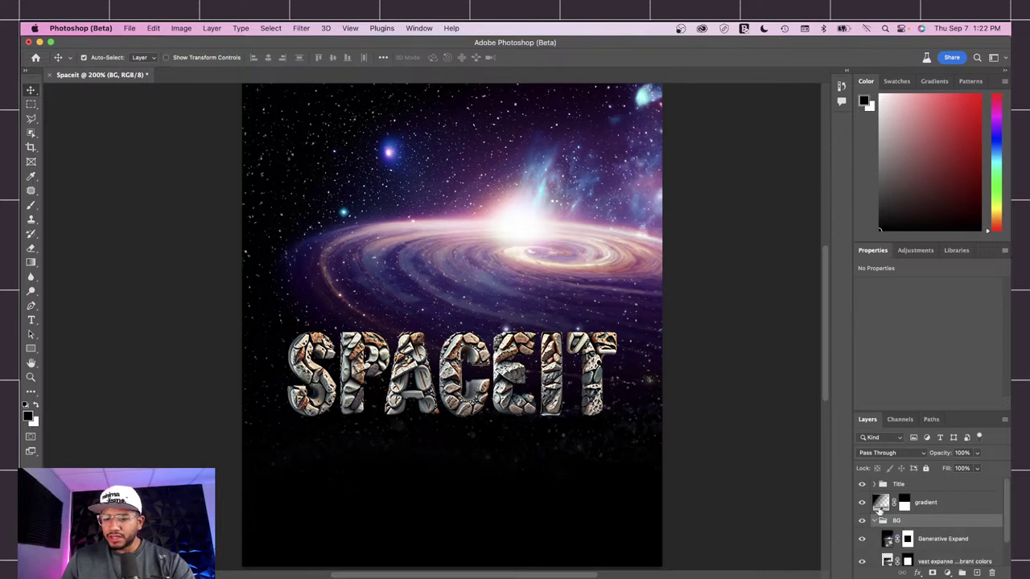
mouse_move(880, 507)
mouse_down()
mouse_move(891, 508)
mouse_move(888, 525)
mouse_up()
click(876, 499)
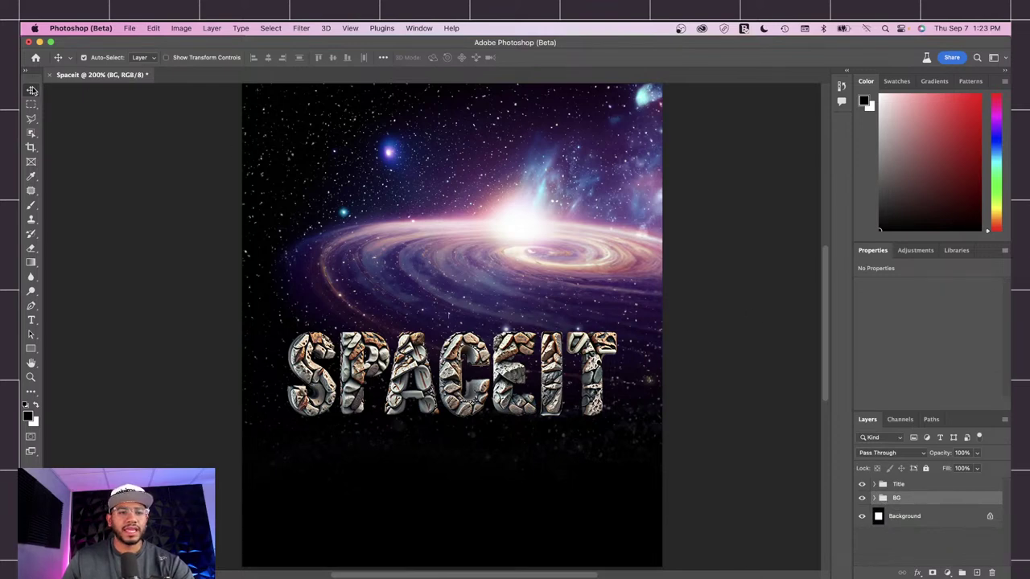
Zoom out and place the credits image onto the poster, dragging it toward the bottom.
key(super+minus)
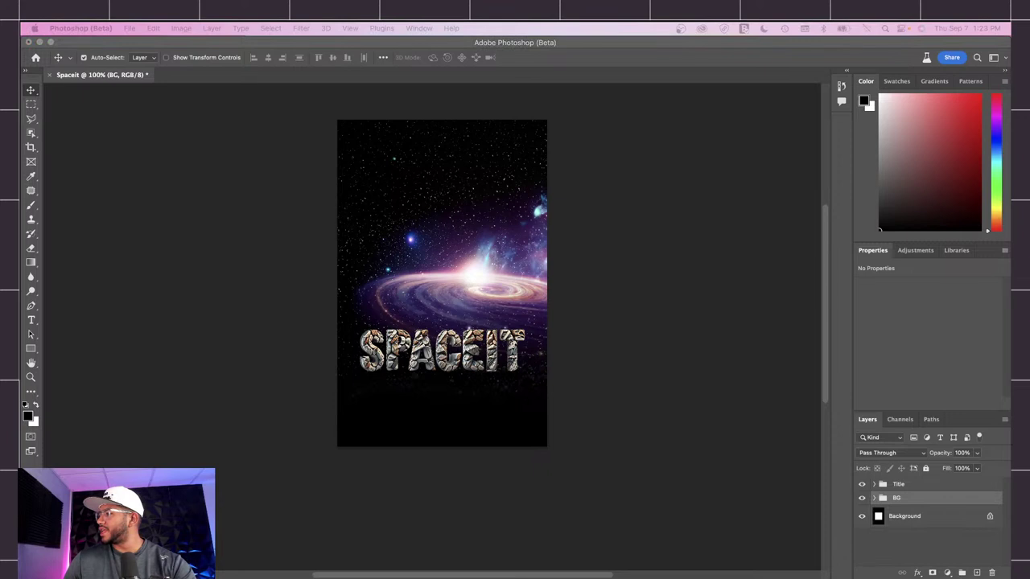
drag(765, 437, 433, 402)
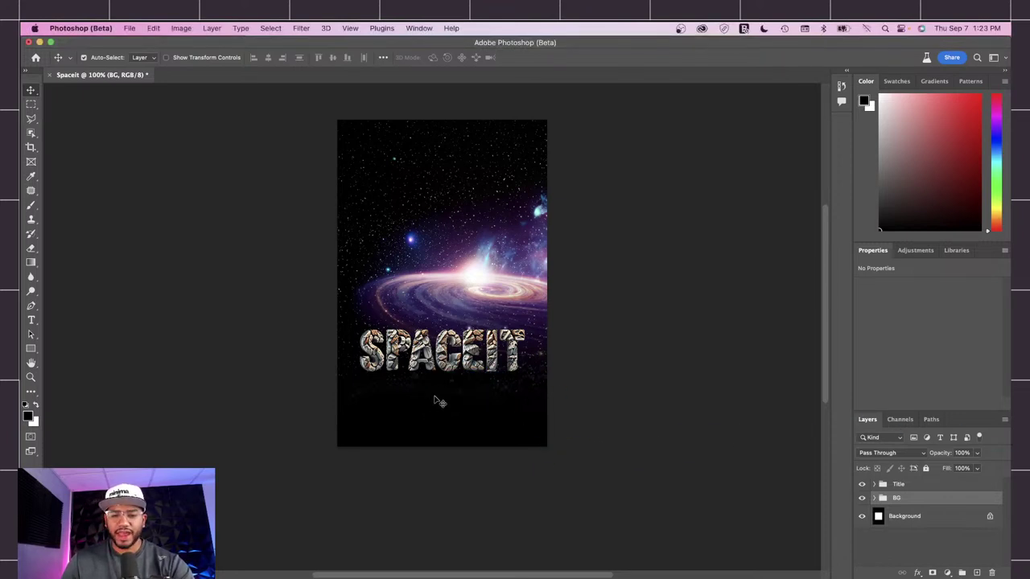
drag(443, 276, 446, 408)
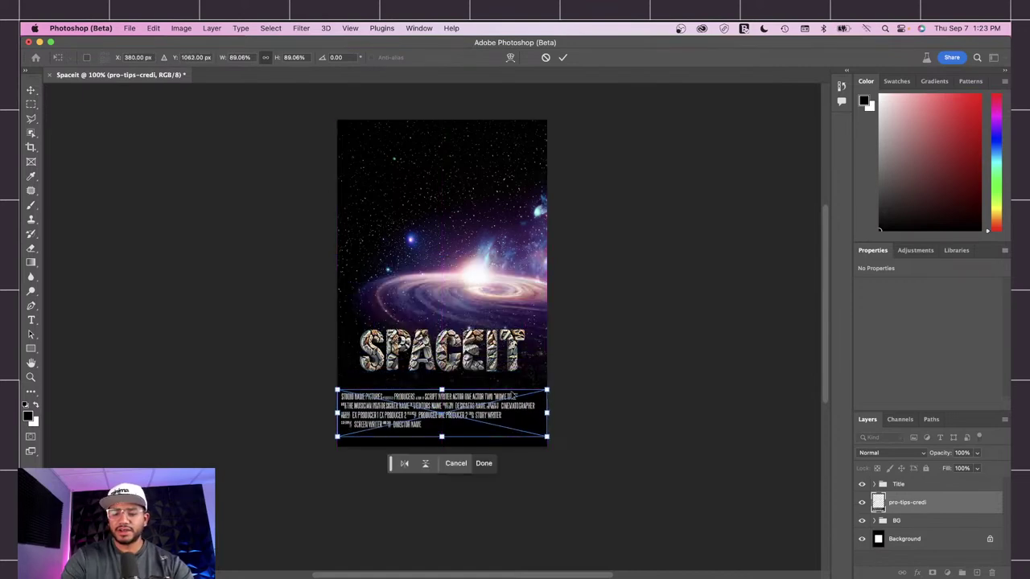
Scale the credits smart object down and commit it centred near the poster's bottom.
key(super+equal)
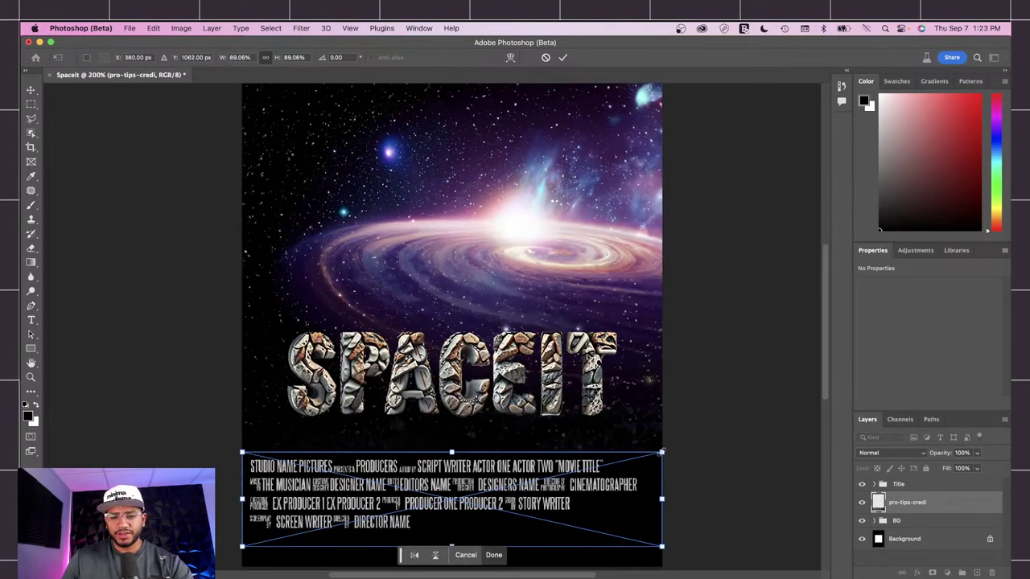
drag(662, 453, 604, 466)
key(super+z)
drag(459, 502, 469, 514)
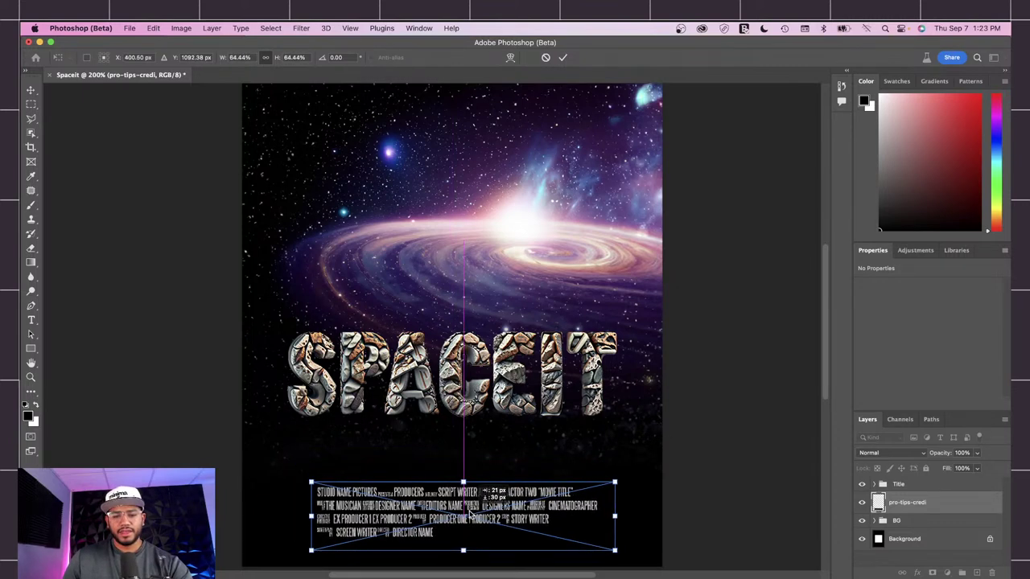
key(super+minus)
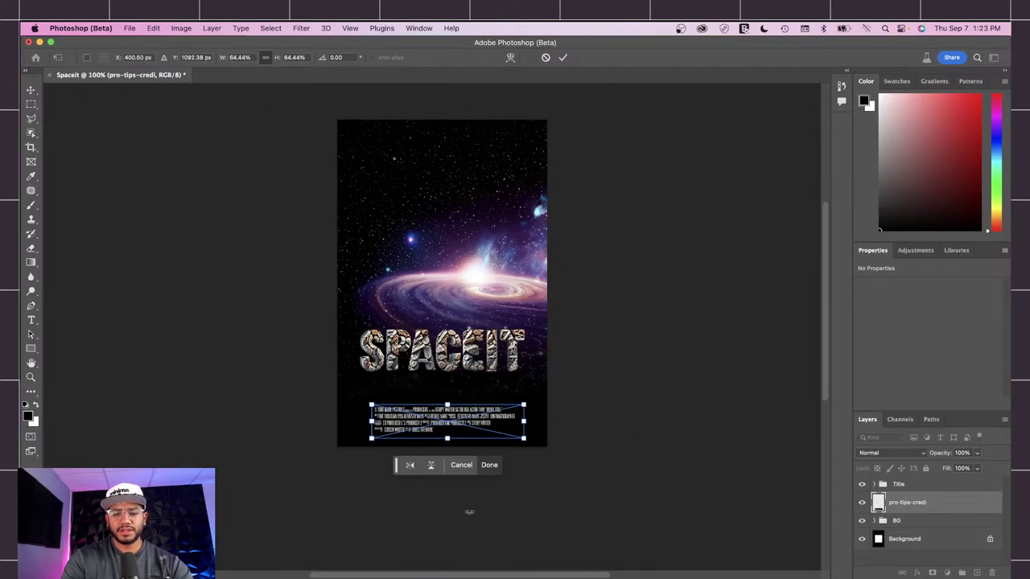
key(Return)
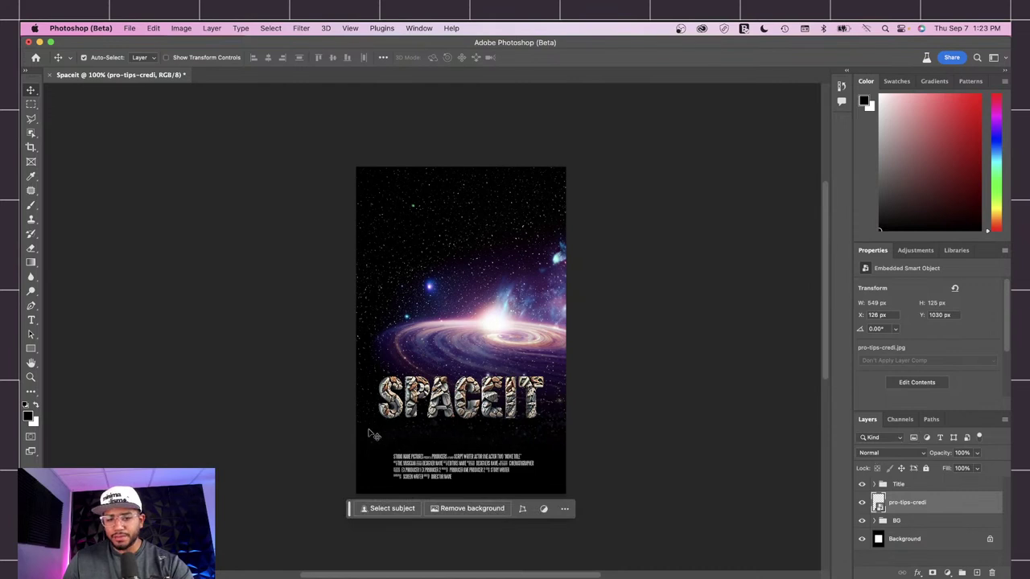
Blend the credits layer in Screen mode and move it below the SPACEIT title.
drag(483, 469, 475, 347)
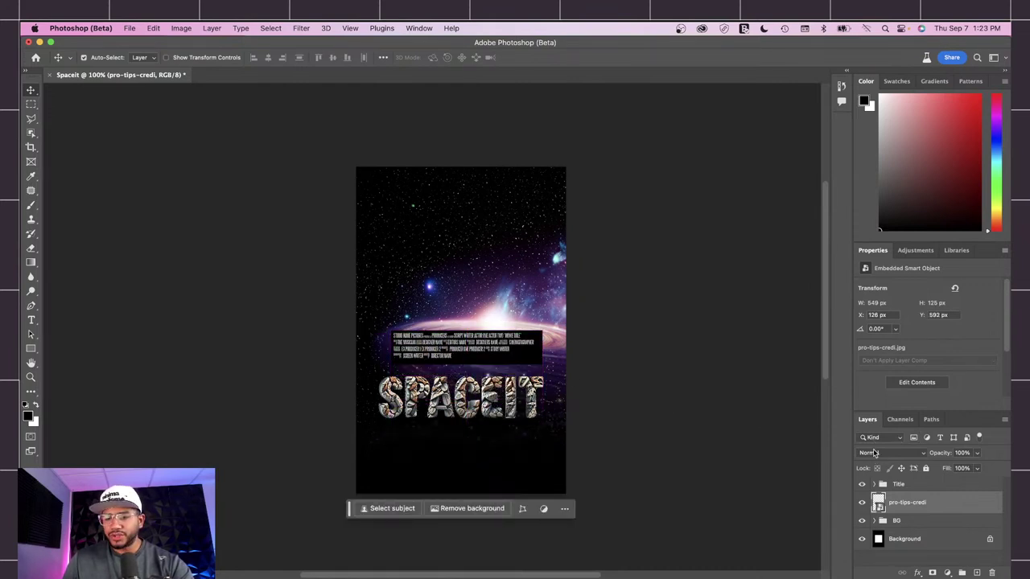
click(886, 457)
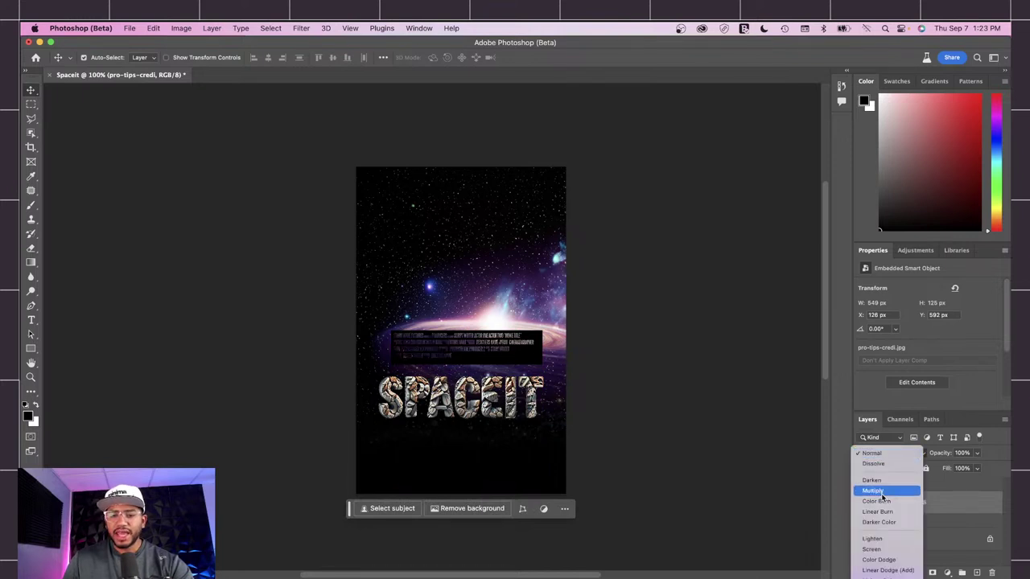
click(877, 549)
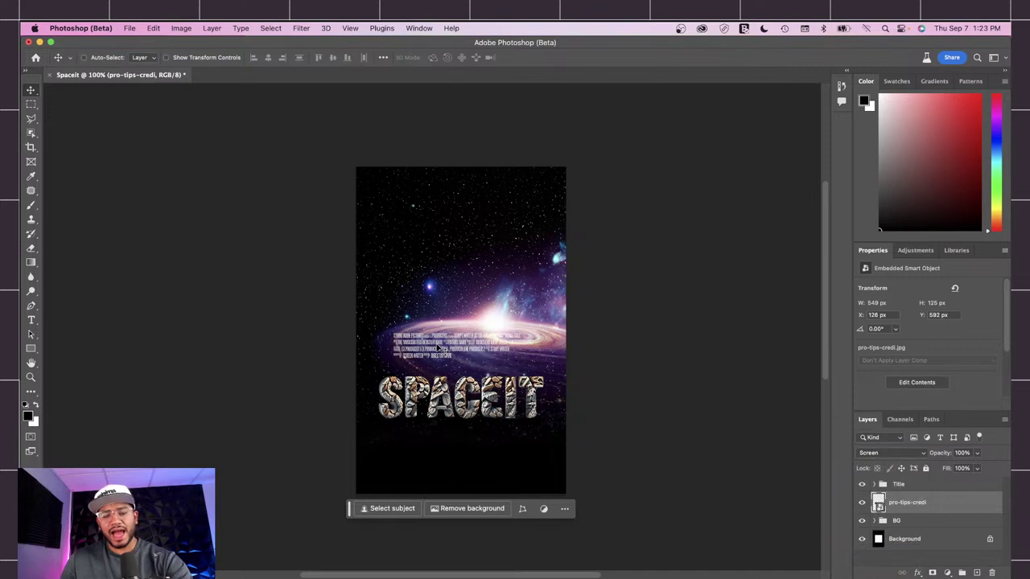
key(super+t)
drag(429, 342, 430, 448)
key(Return)
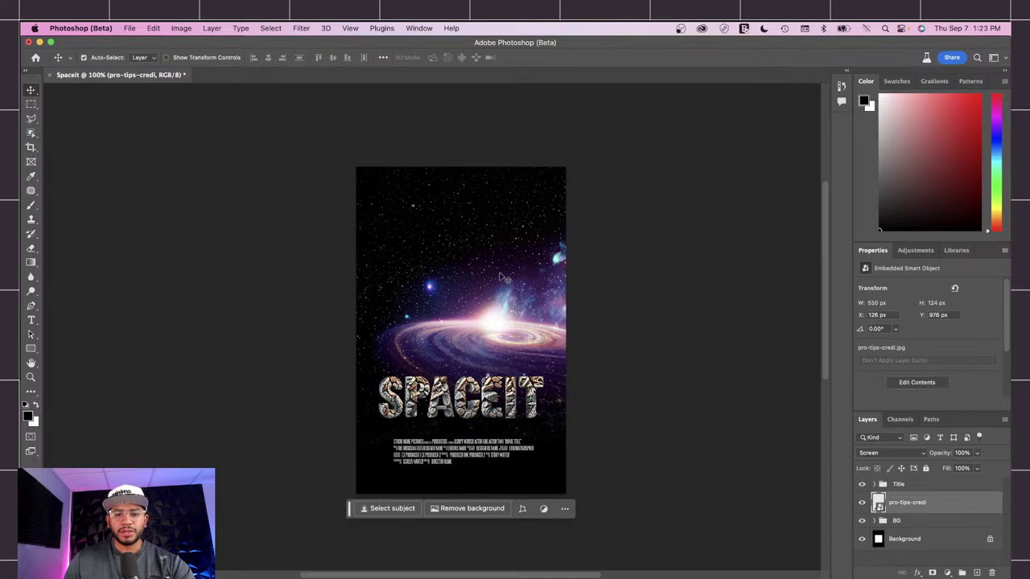
click(30, 103)
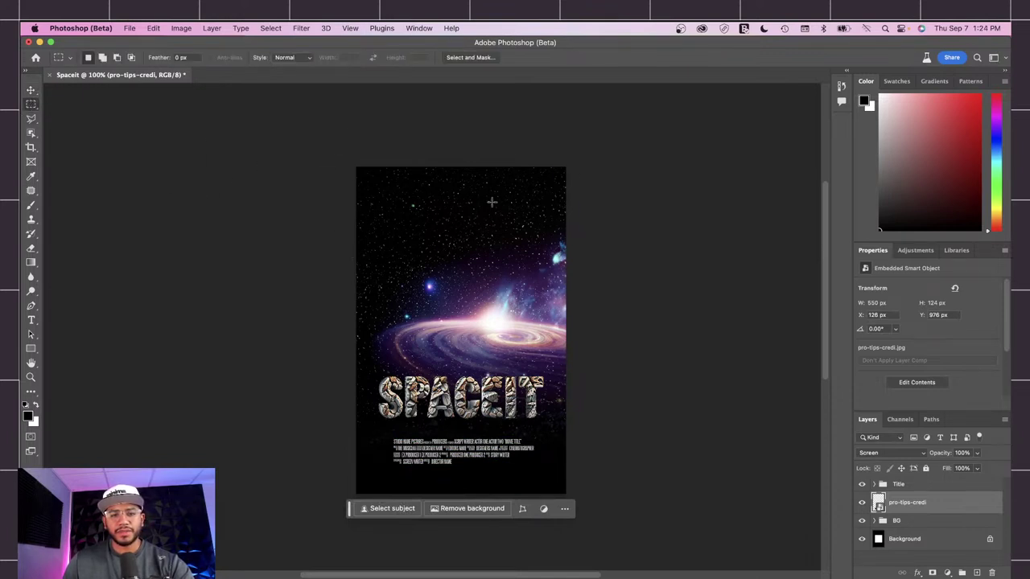
Add a new 'flare' layer above the Title group, filled black over the poster's upper area.
drag(350, 162, 747, 411)
click(908, 485)
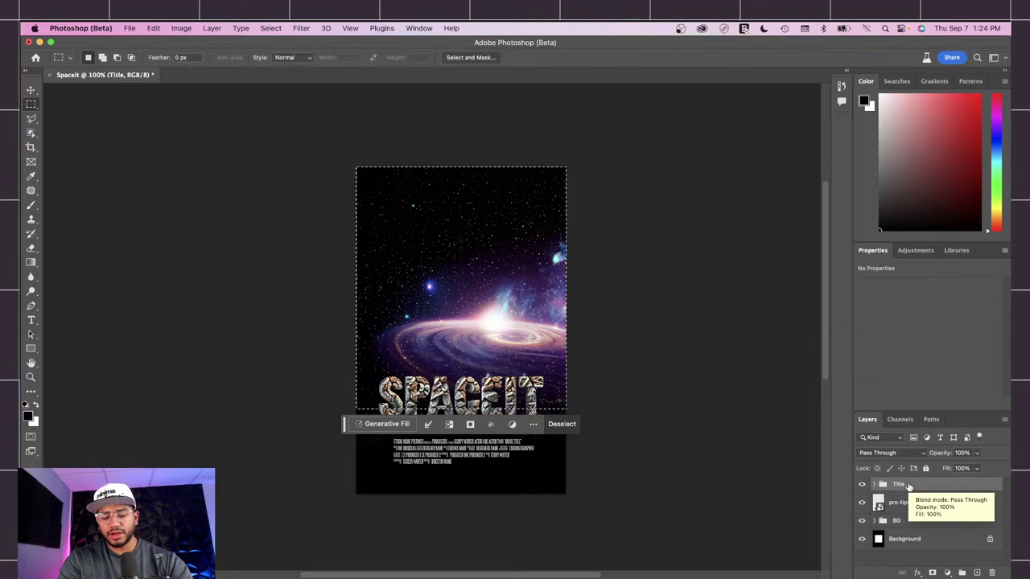
key(super+shift+n)
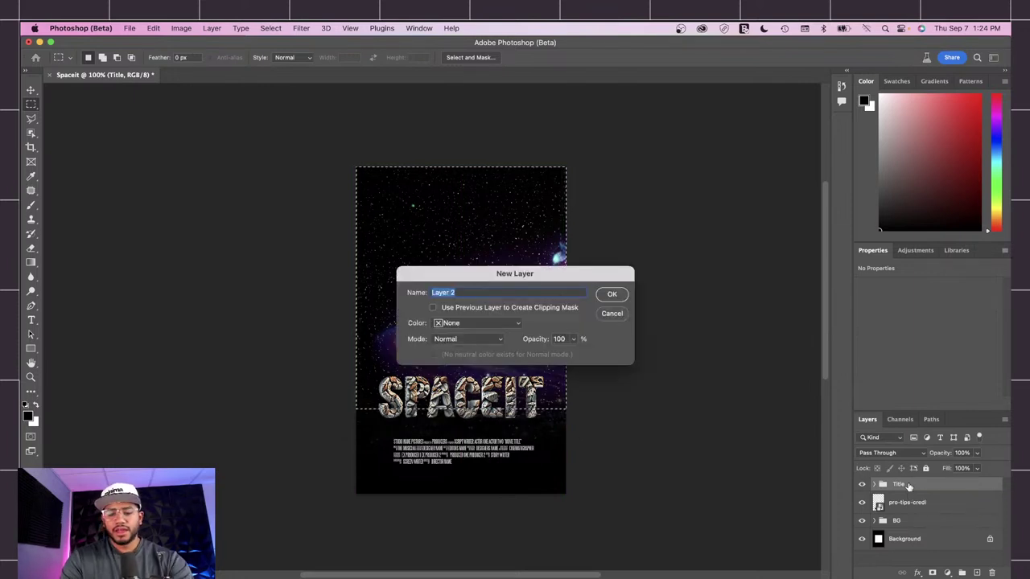
text(fla)
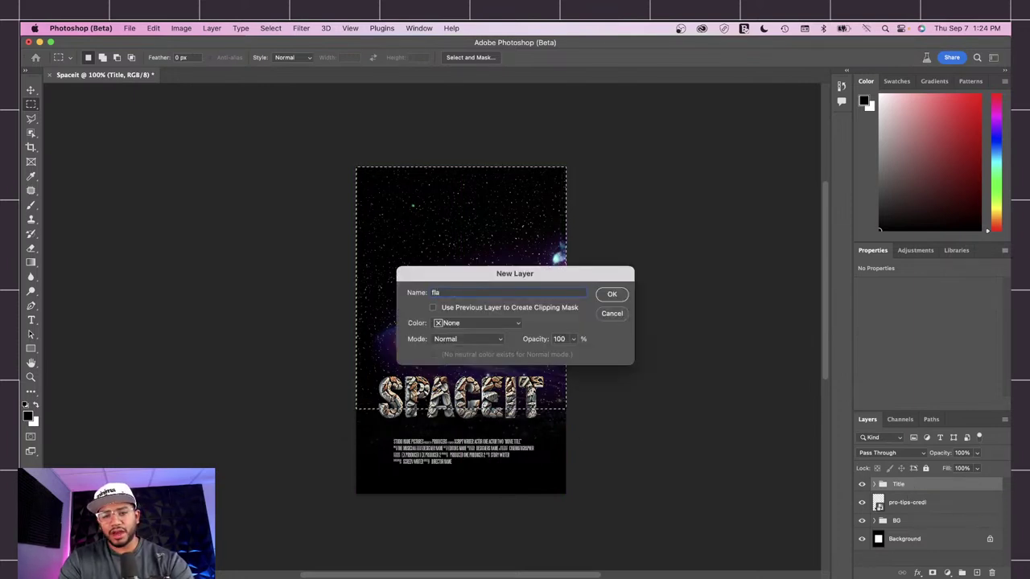
text(re)
key(Return)
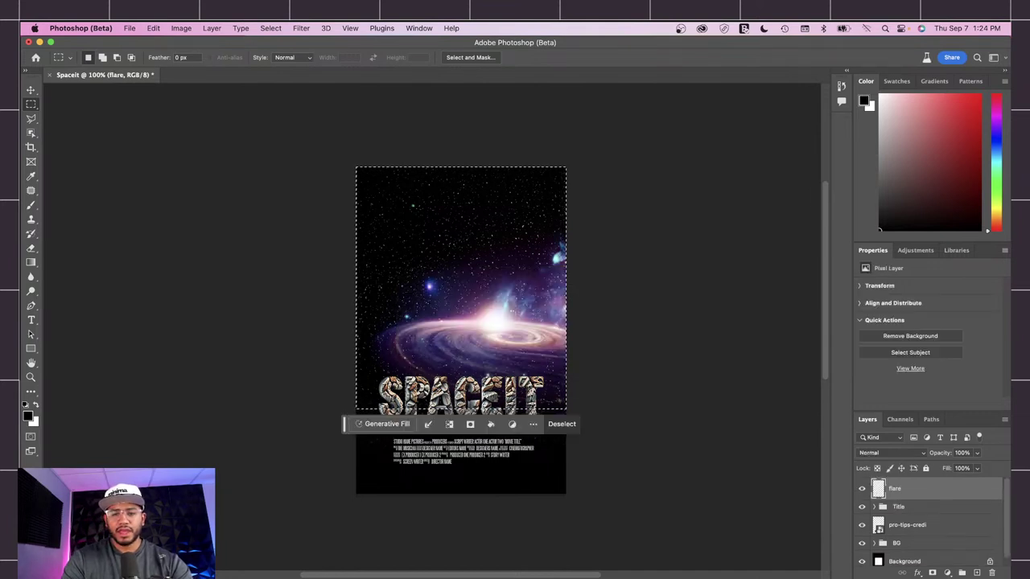
key(alt+BackSpace)
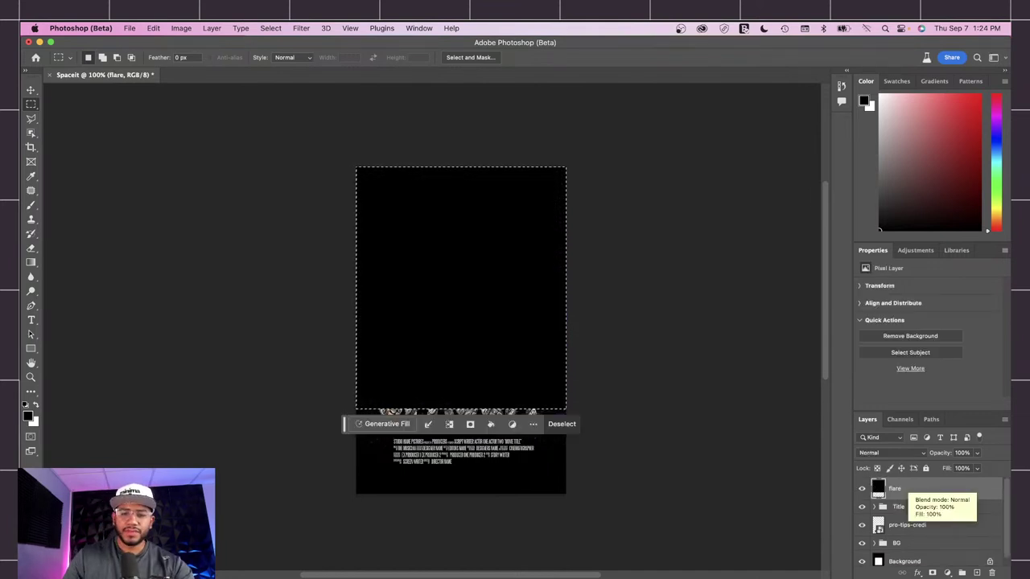
key(super+d)
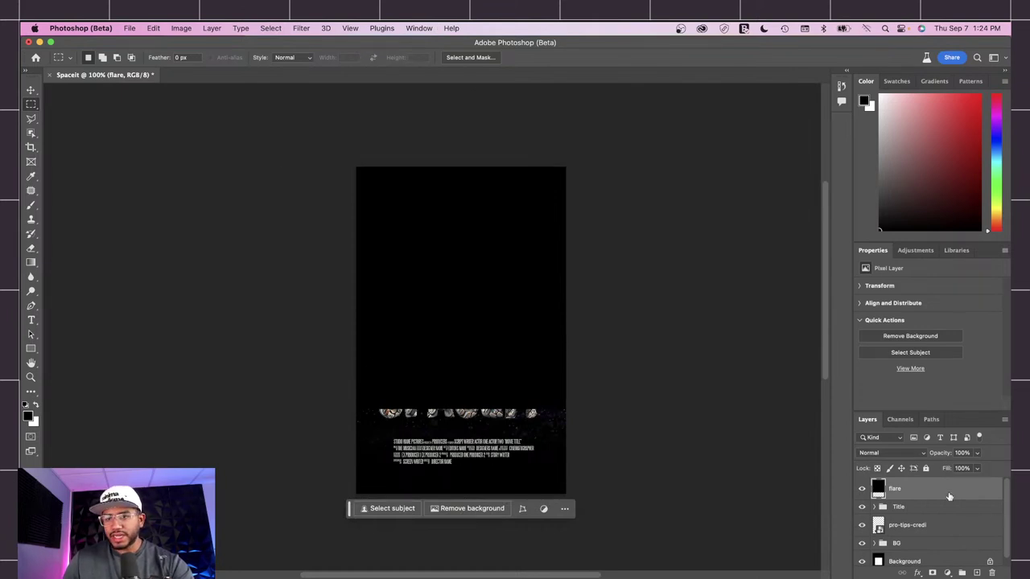
Render a Lens Flare at brightness 106 on the flare layer, centred up and right.
click(302, 29)
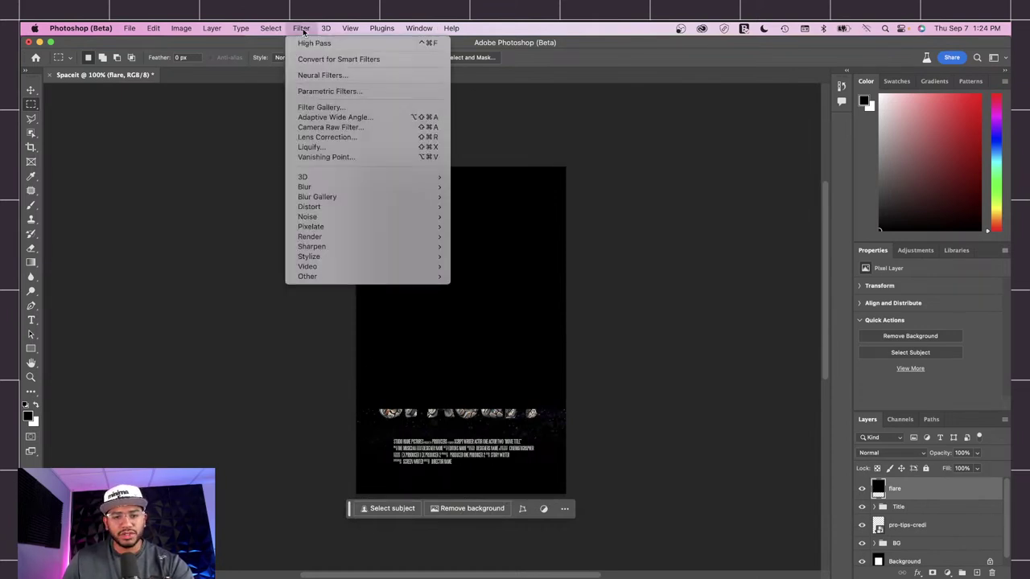
mouse_move(399, 237)
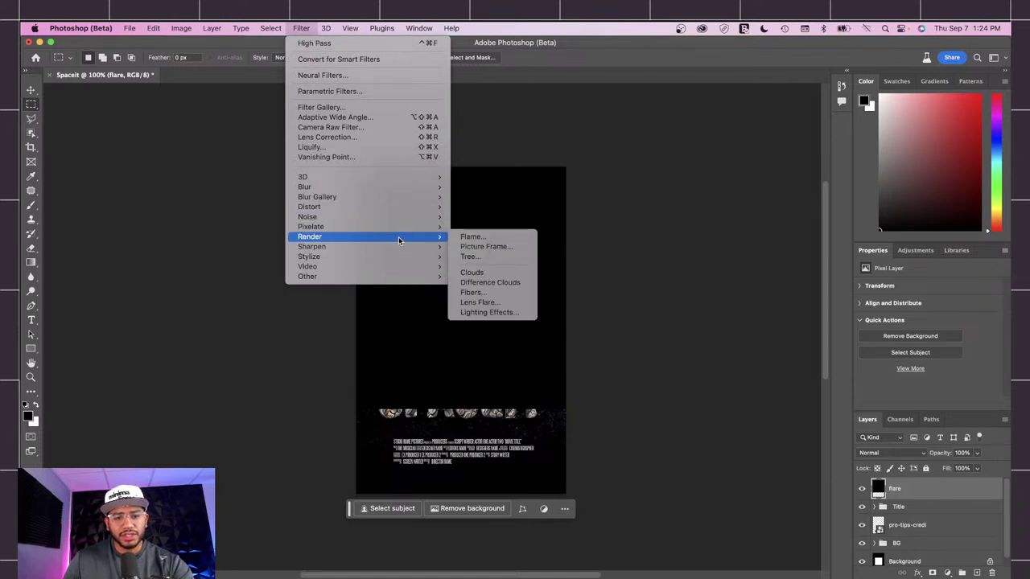
click(494, 303)
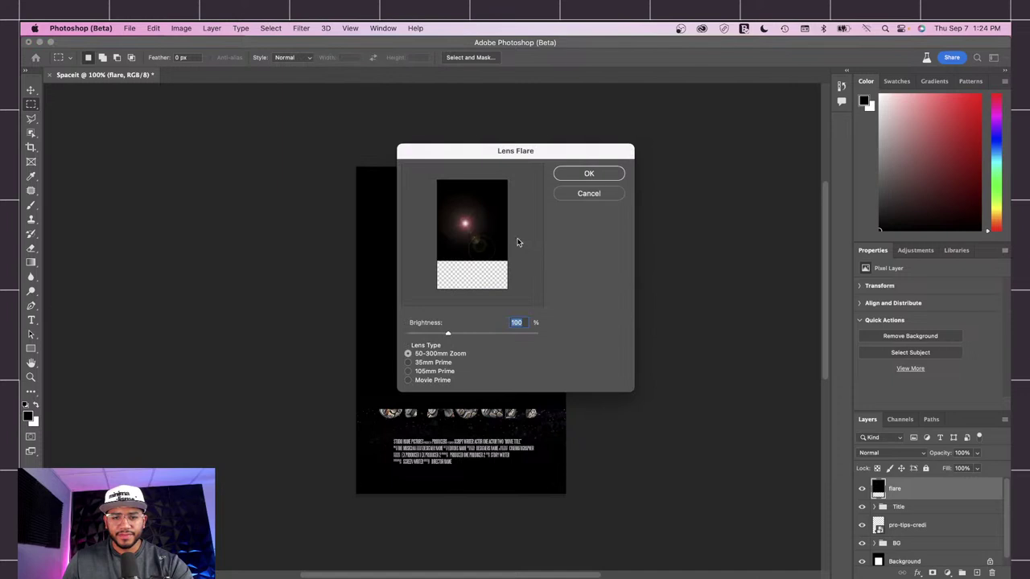
drag(467, 223, 475, 216)
drag(483, 211, 486, 212)
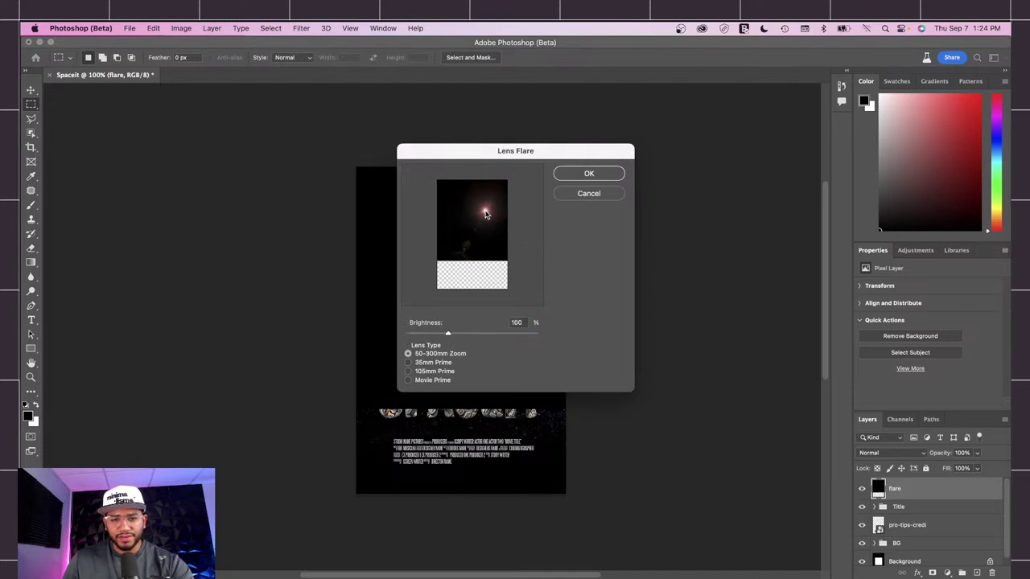
drag(448, 334, 451, 334)
click(574, 177)
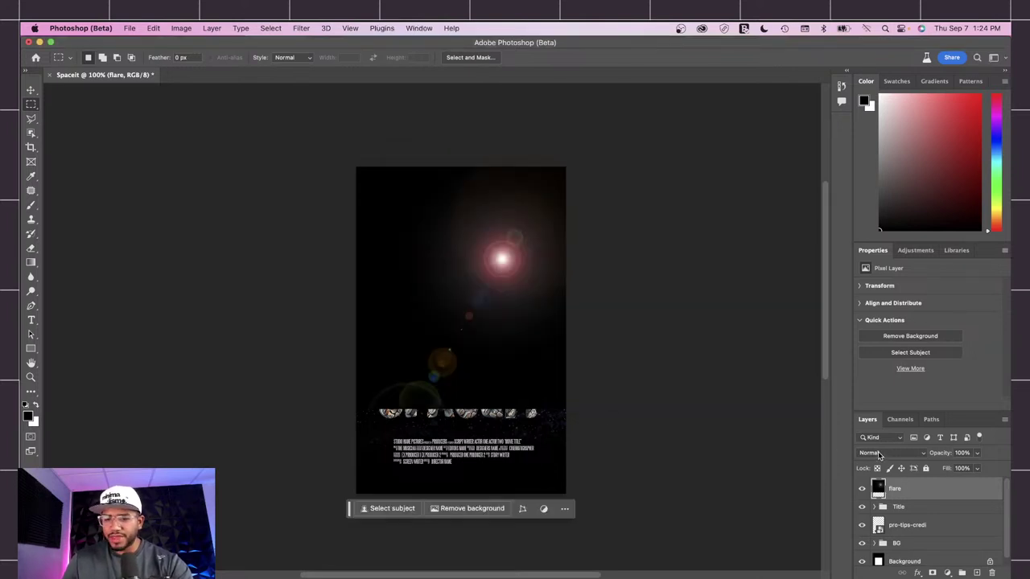
Blend the flare layer in Screen mode and move its glow down-left onto the galaxy core.
click(869, 452)
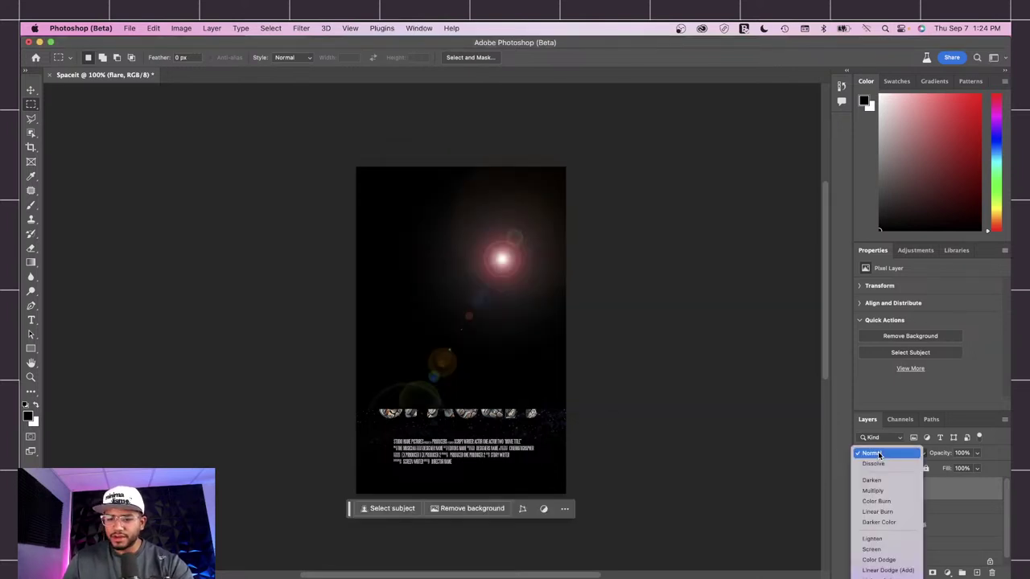
click(883, 549)
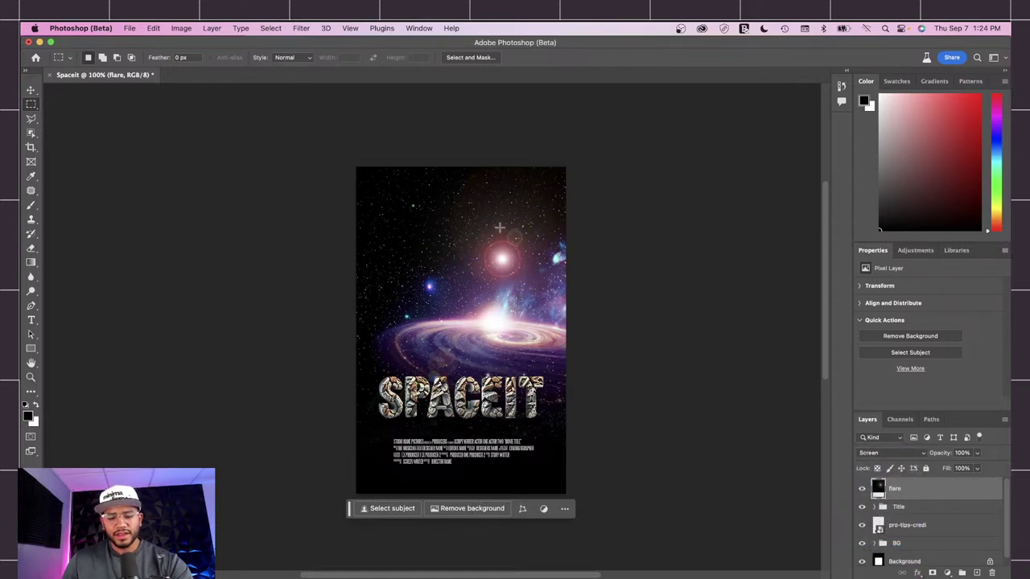
key(super+t)
drag(497, 262, 470, 325)
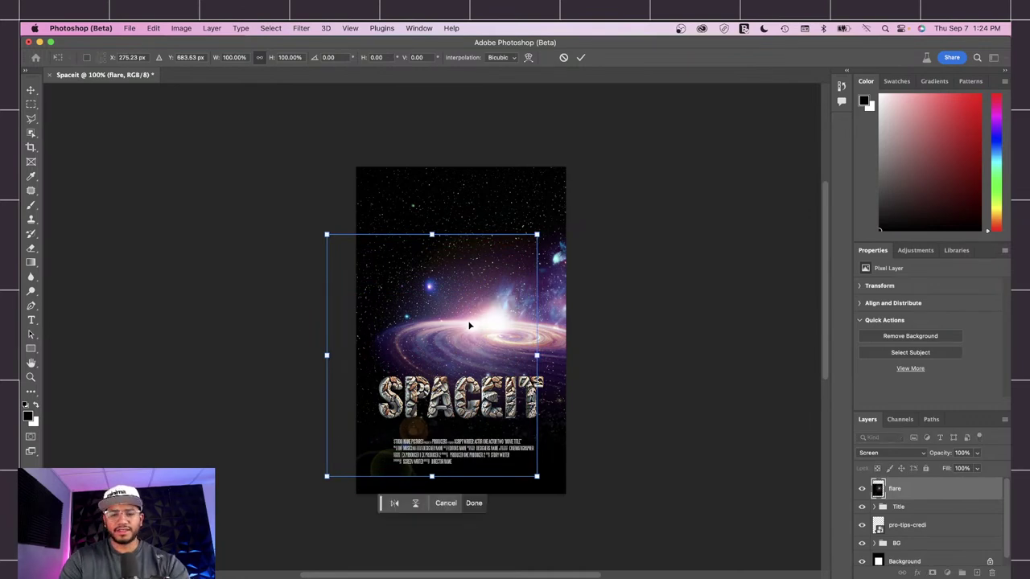
key(Return)
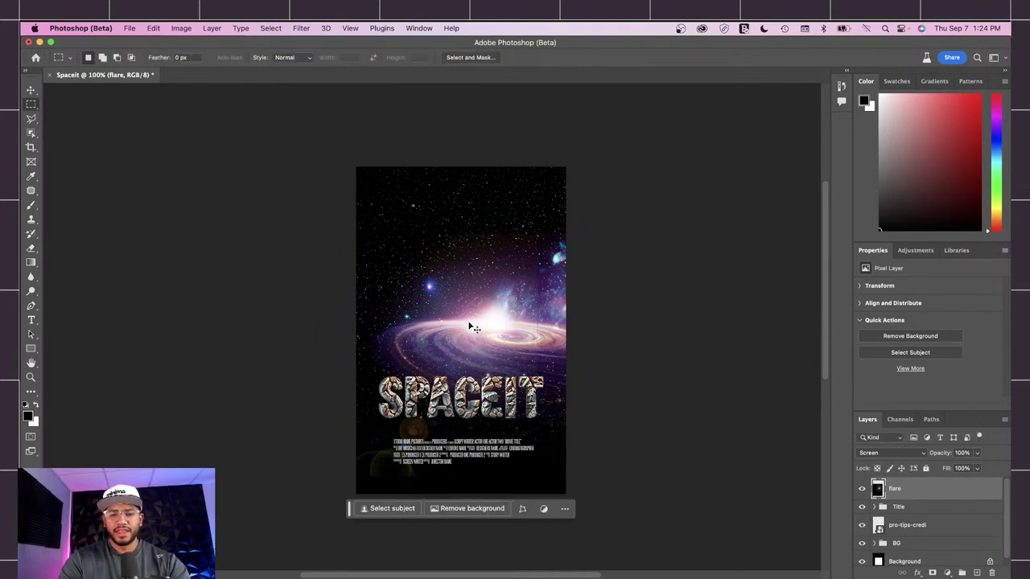
Zoom in and toggle the flare layer's visibility to compare the glow.
key(super+equal)
key(super+minus)
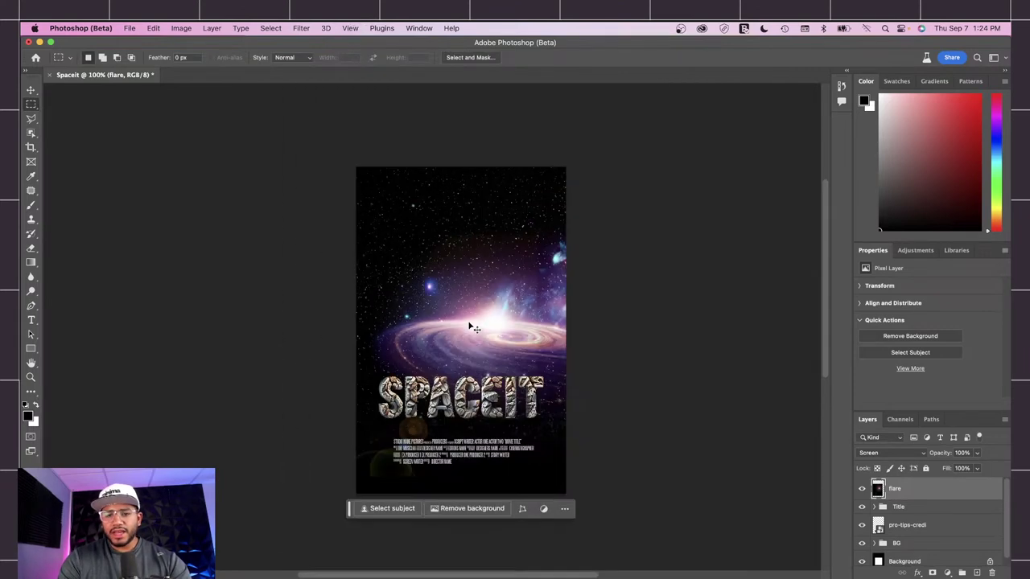
key(super+equal)
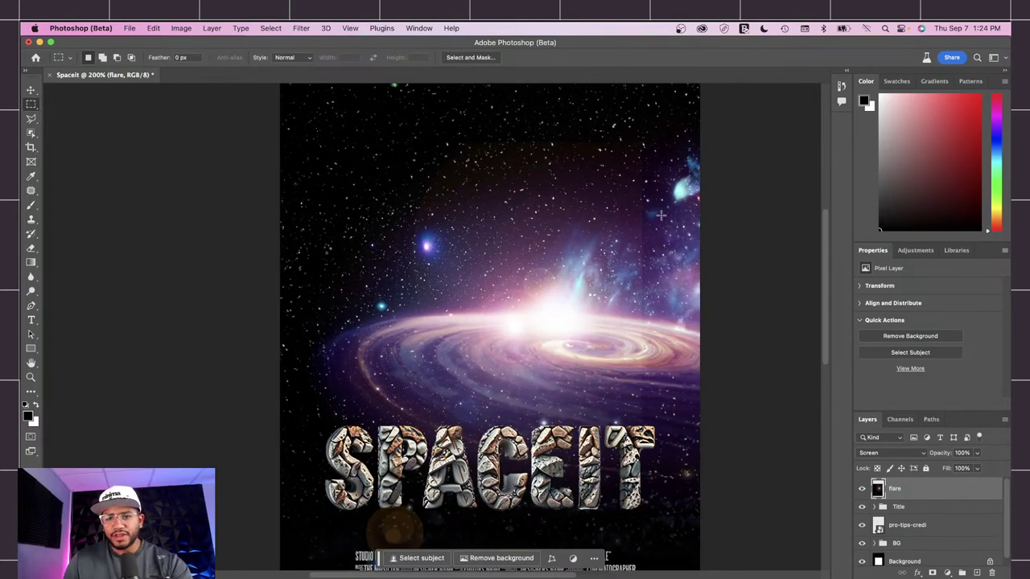
click(862, 488)
click(861, 488)
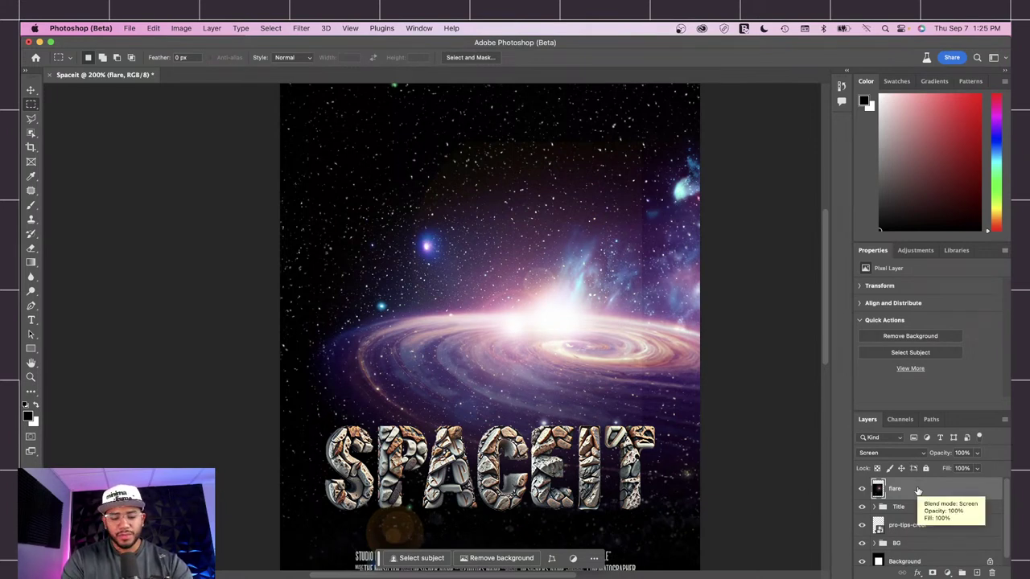
Apply Levels to the flare layer with input black point 32 to darken its haze.
key(super+l)
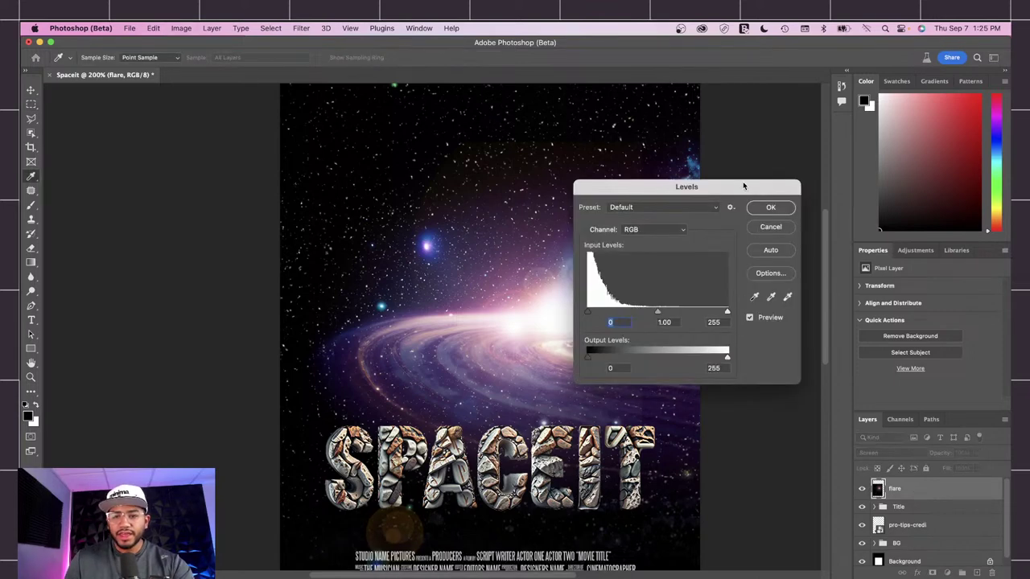
drag(719, 192, 829, 249)
mouse_move(698, 413)
mouse_down()
mouse_move(708, 417)
mouse_move(695, 415)
mouse_up()
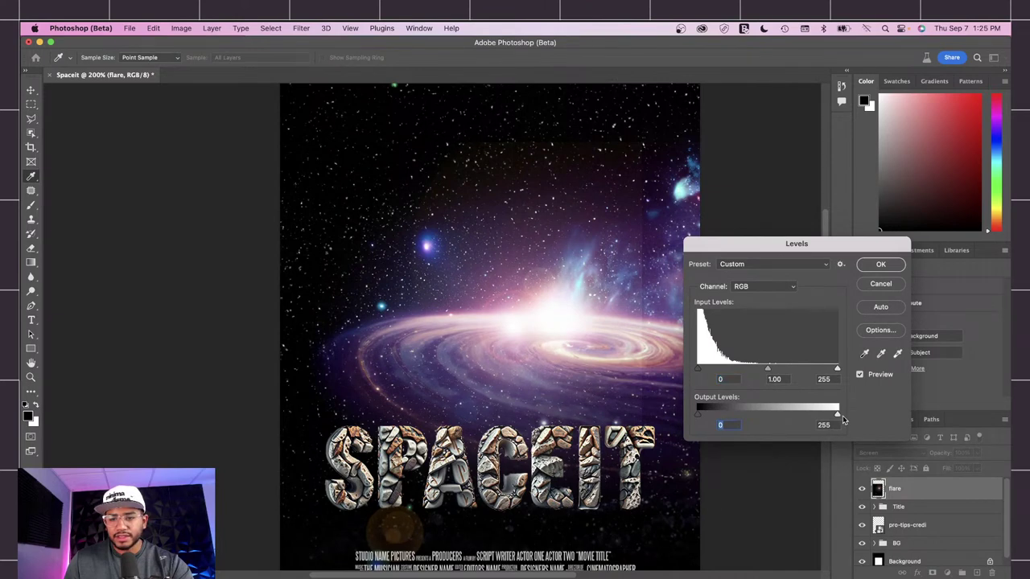
drag(697, 369, 714, 371)
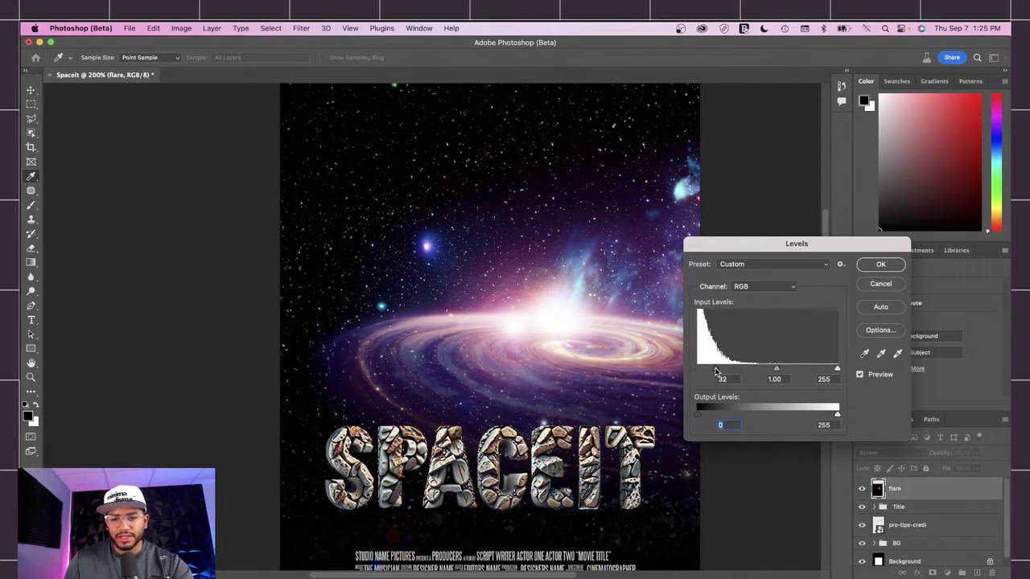
click(879, 266)
key(super+minus)
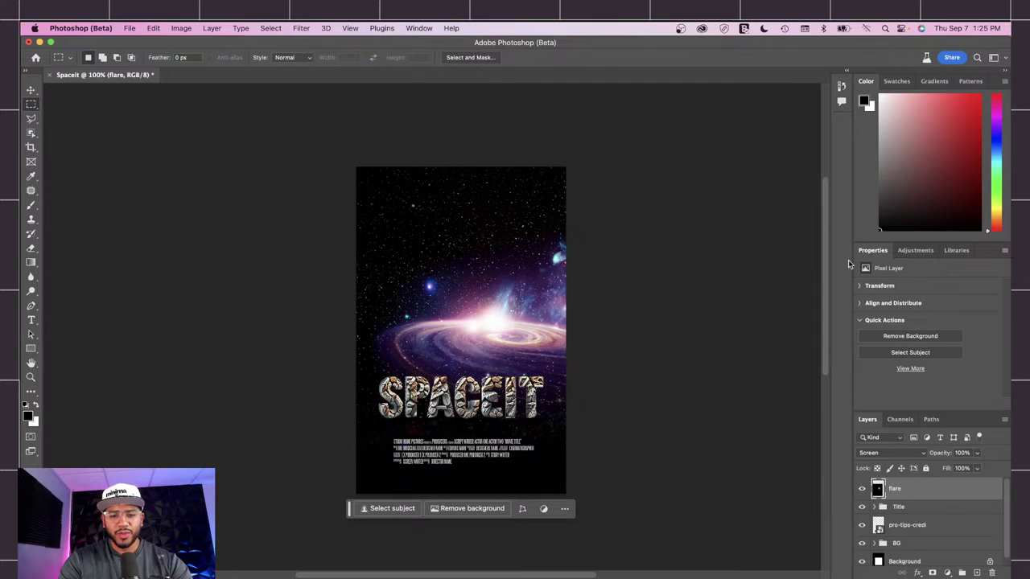
key(super+plus)
key(super+minus)
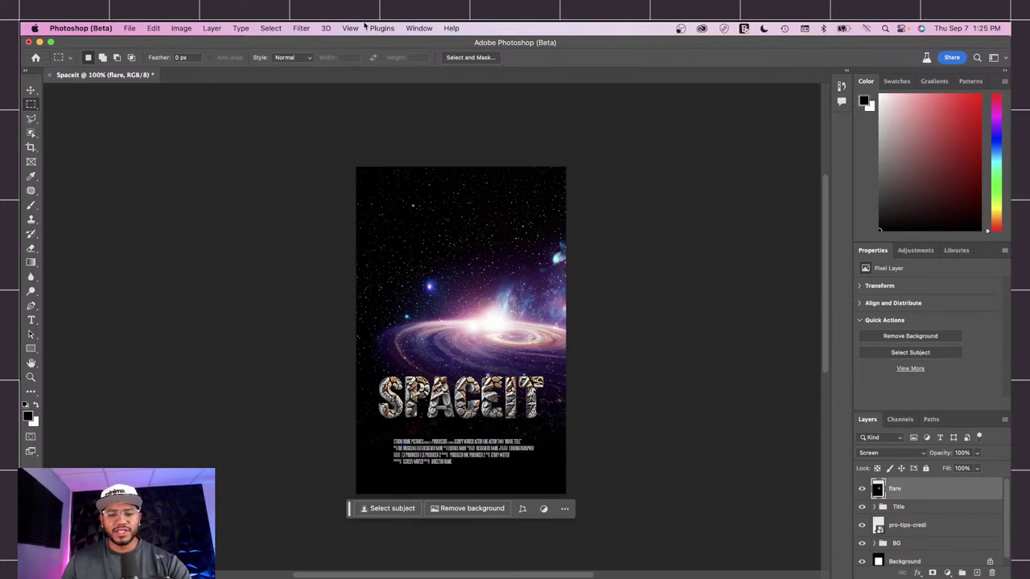
click(31, 90)
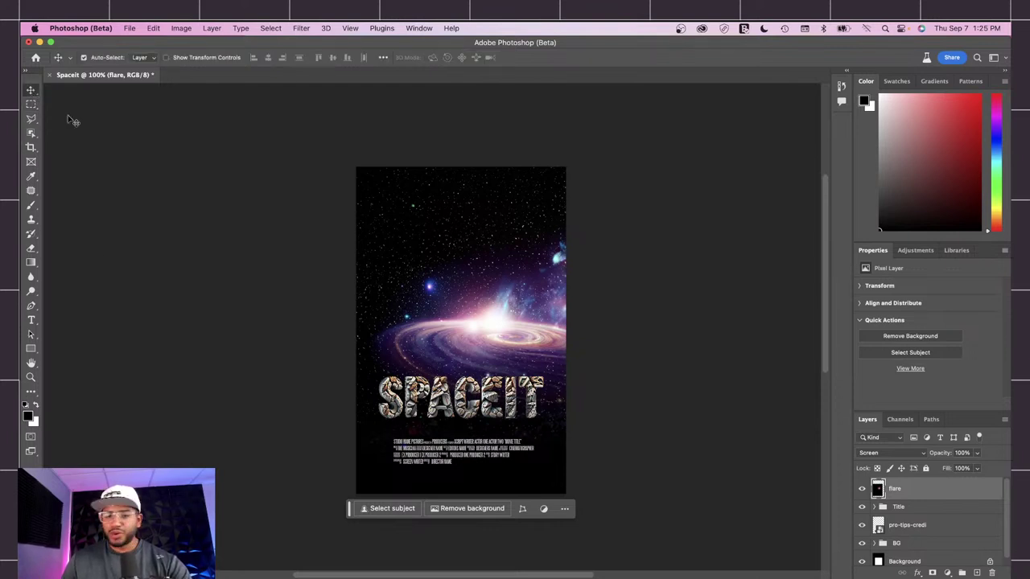